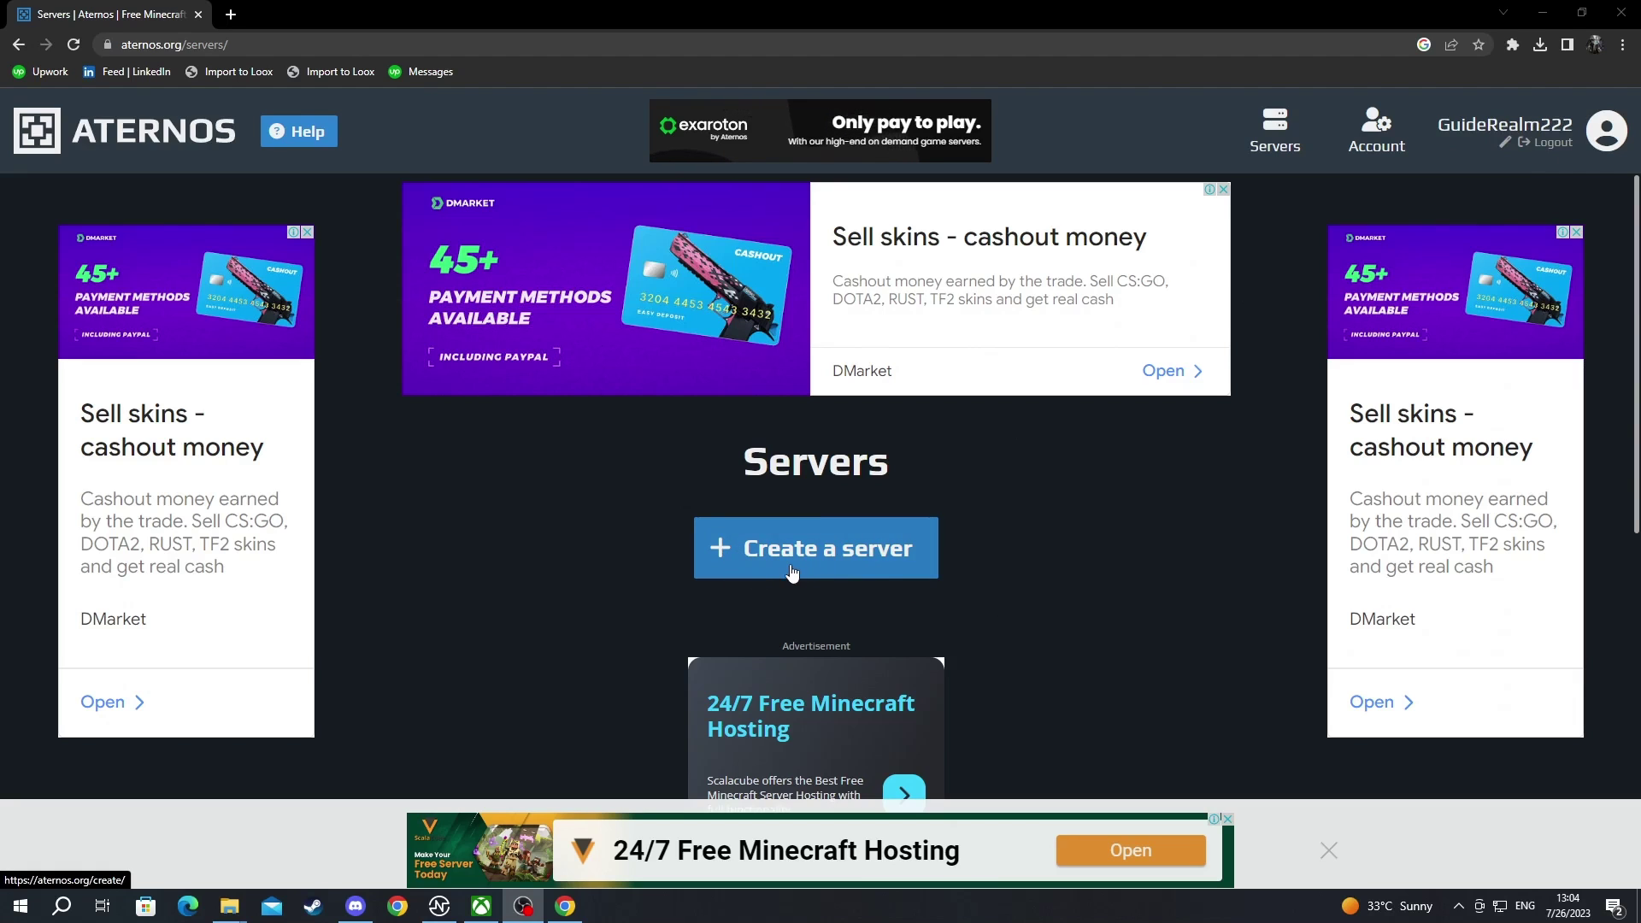
- Create a new Java Edition server from the Servers page
click(790, 570)
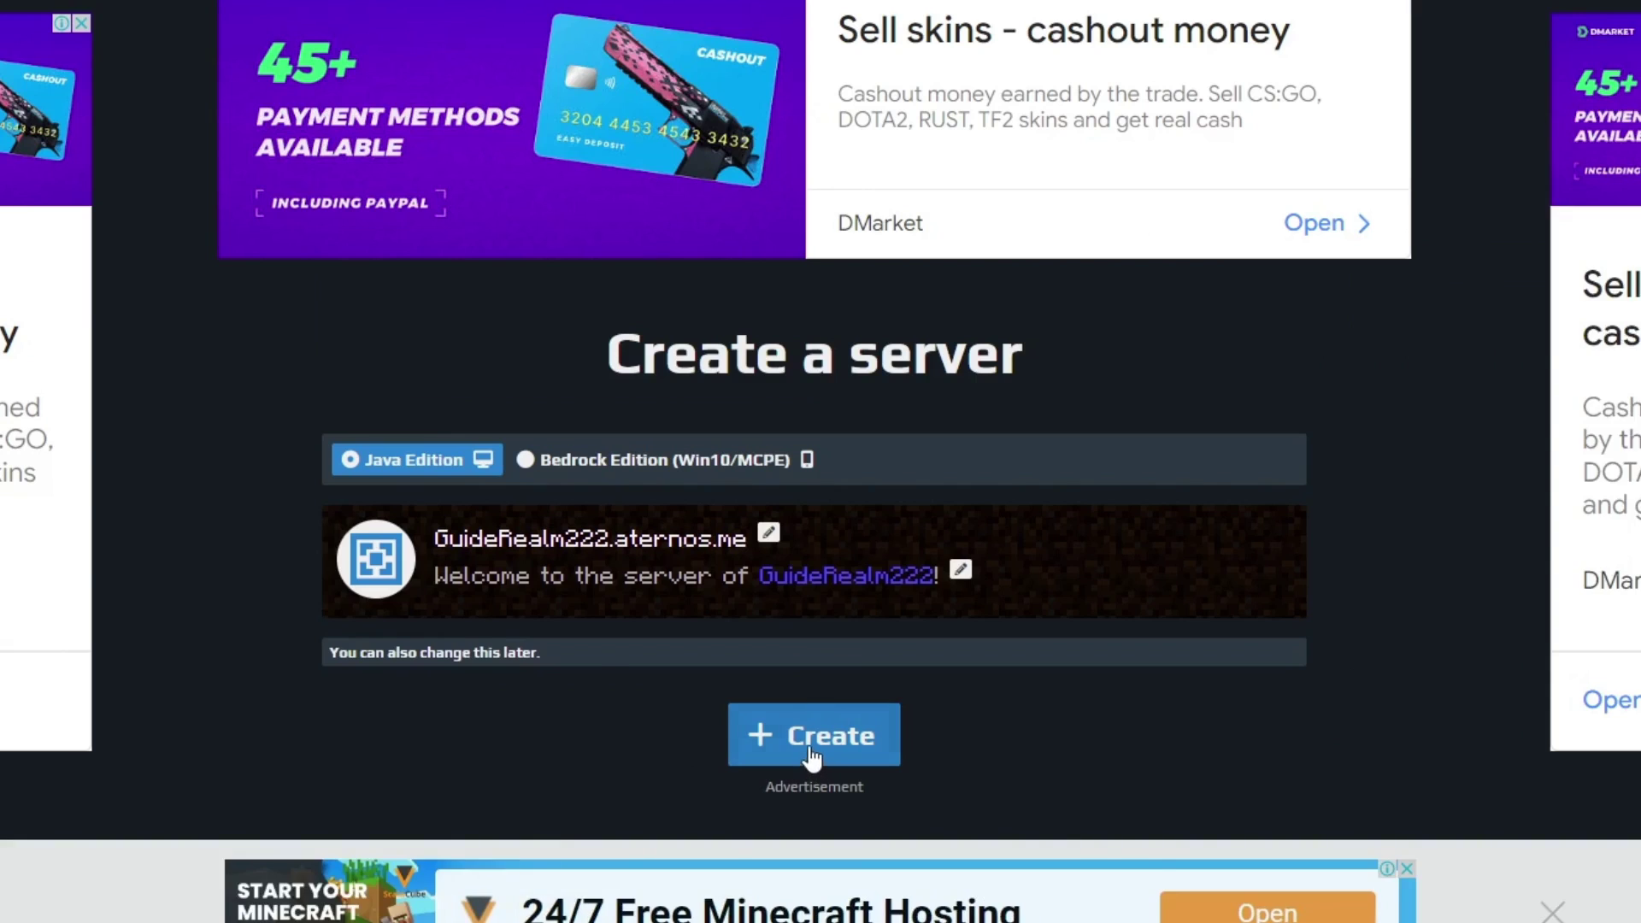
click(809, 750)
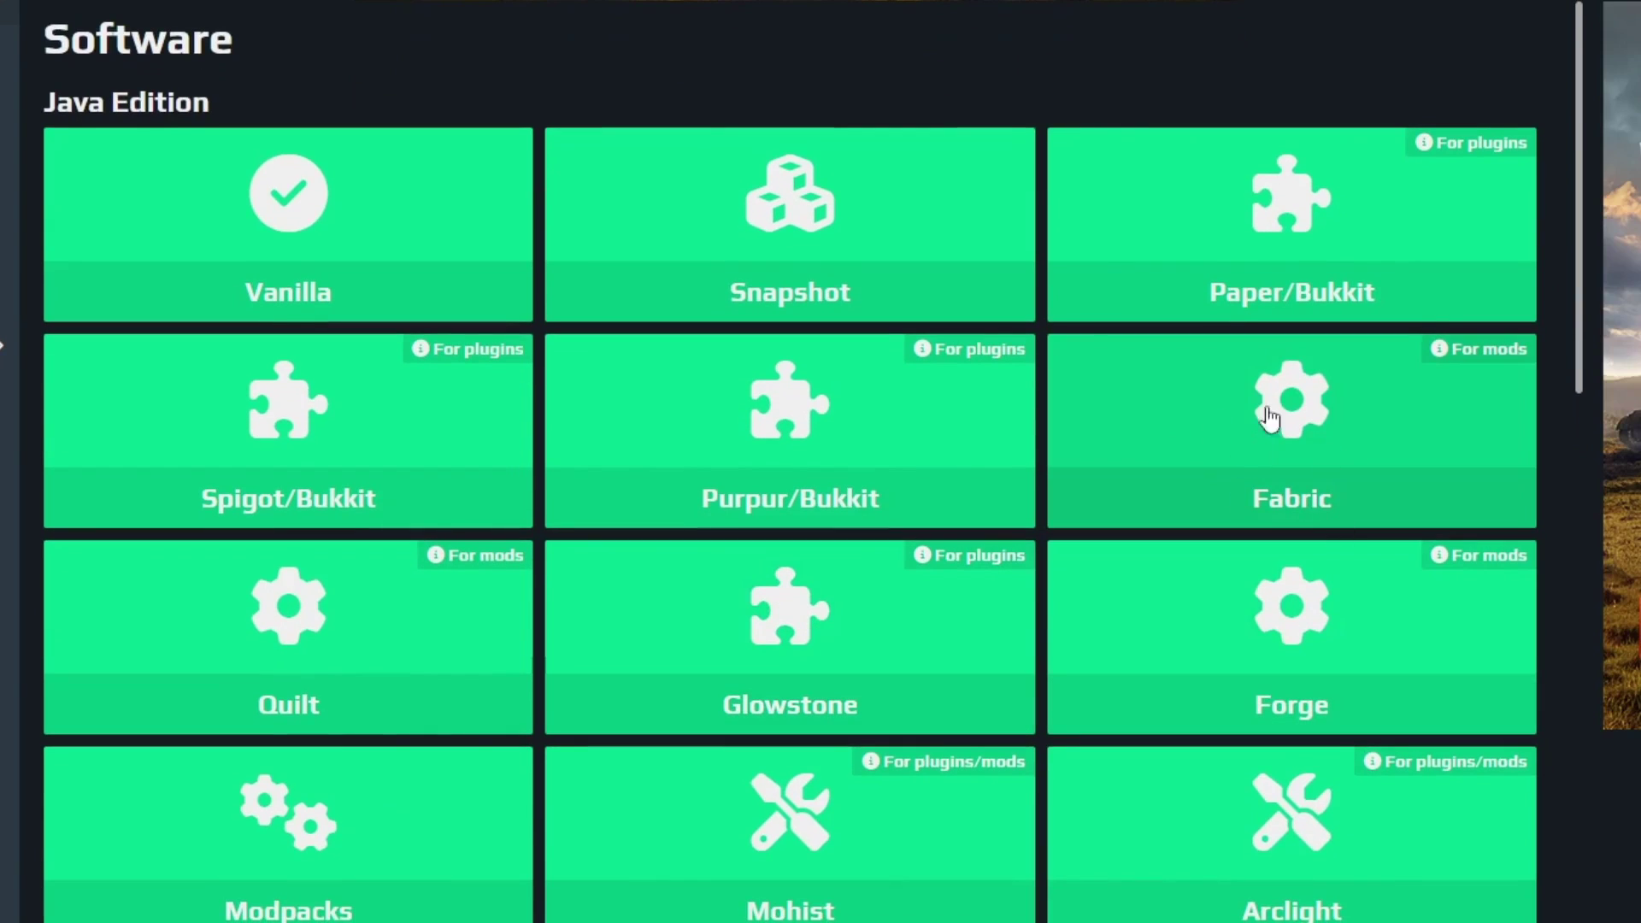
- Install Fabric 1.20.1 (0.14.21) as the server software
click(1295, 450)
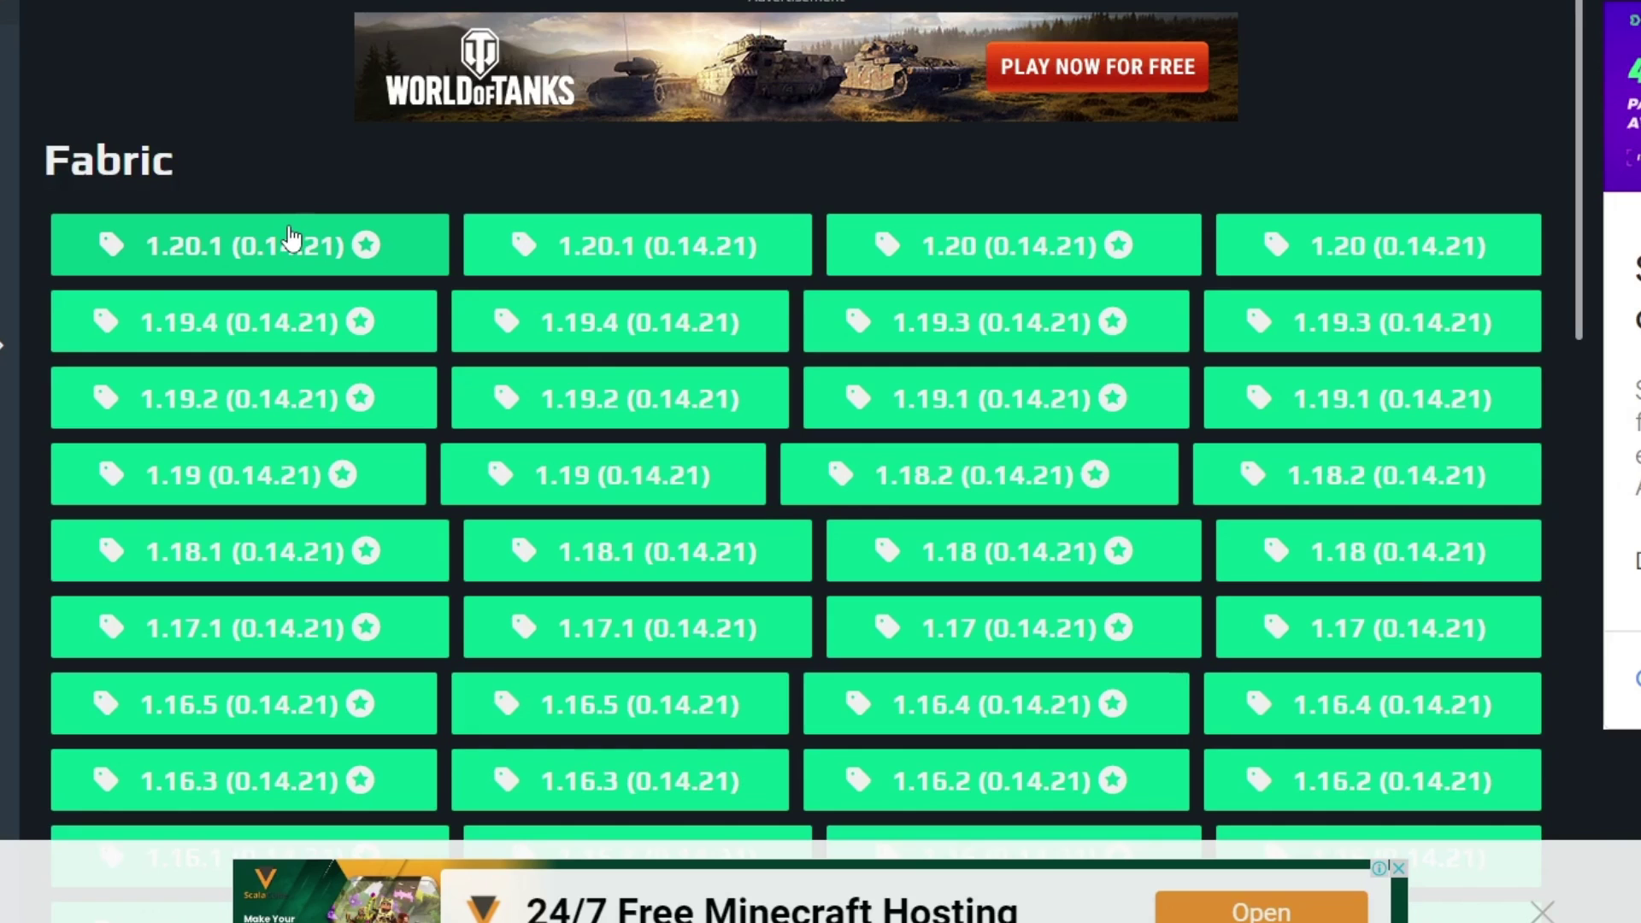
click(146, 265)
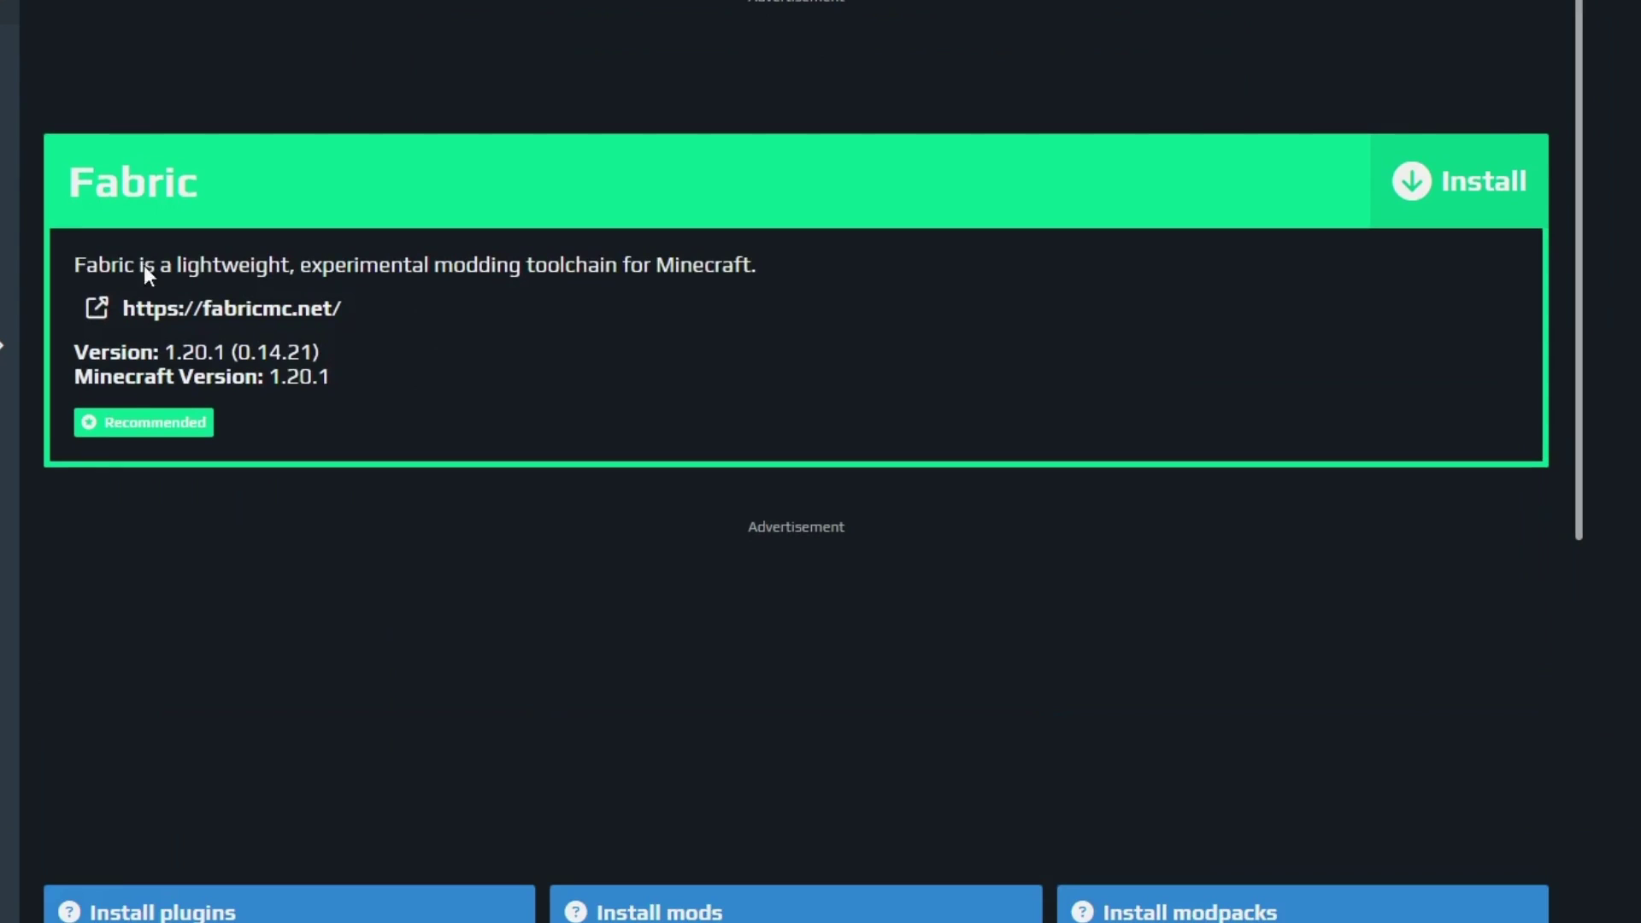
click(1429, 210)
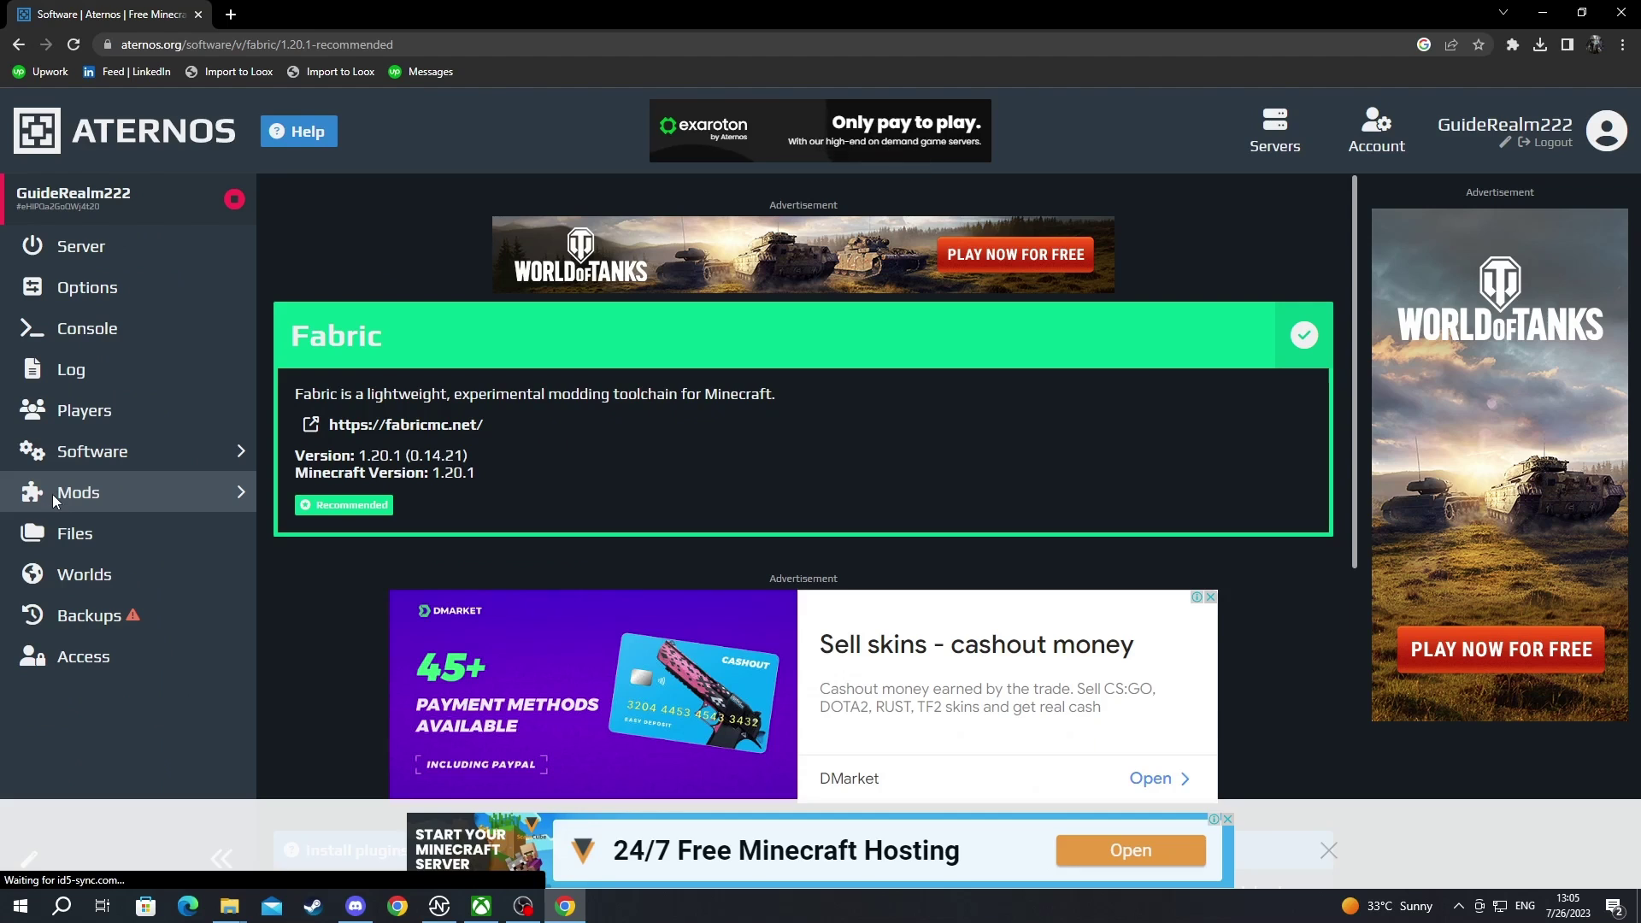
- Search the mods for 'simple voice chat' and install the Fabric 1.20.1 version 1.20.1-2.4.16
click(78, 527)
click(1208, 313)
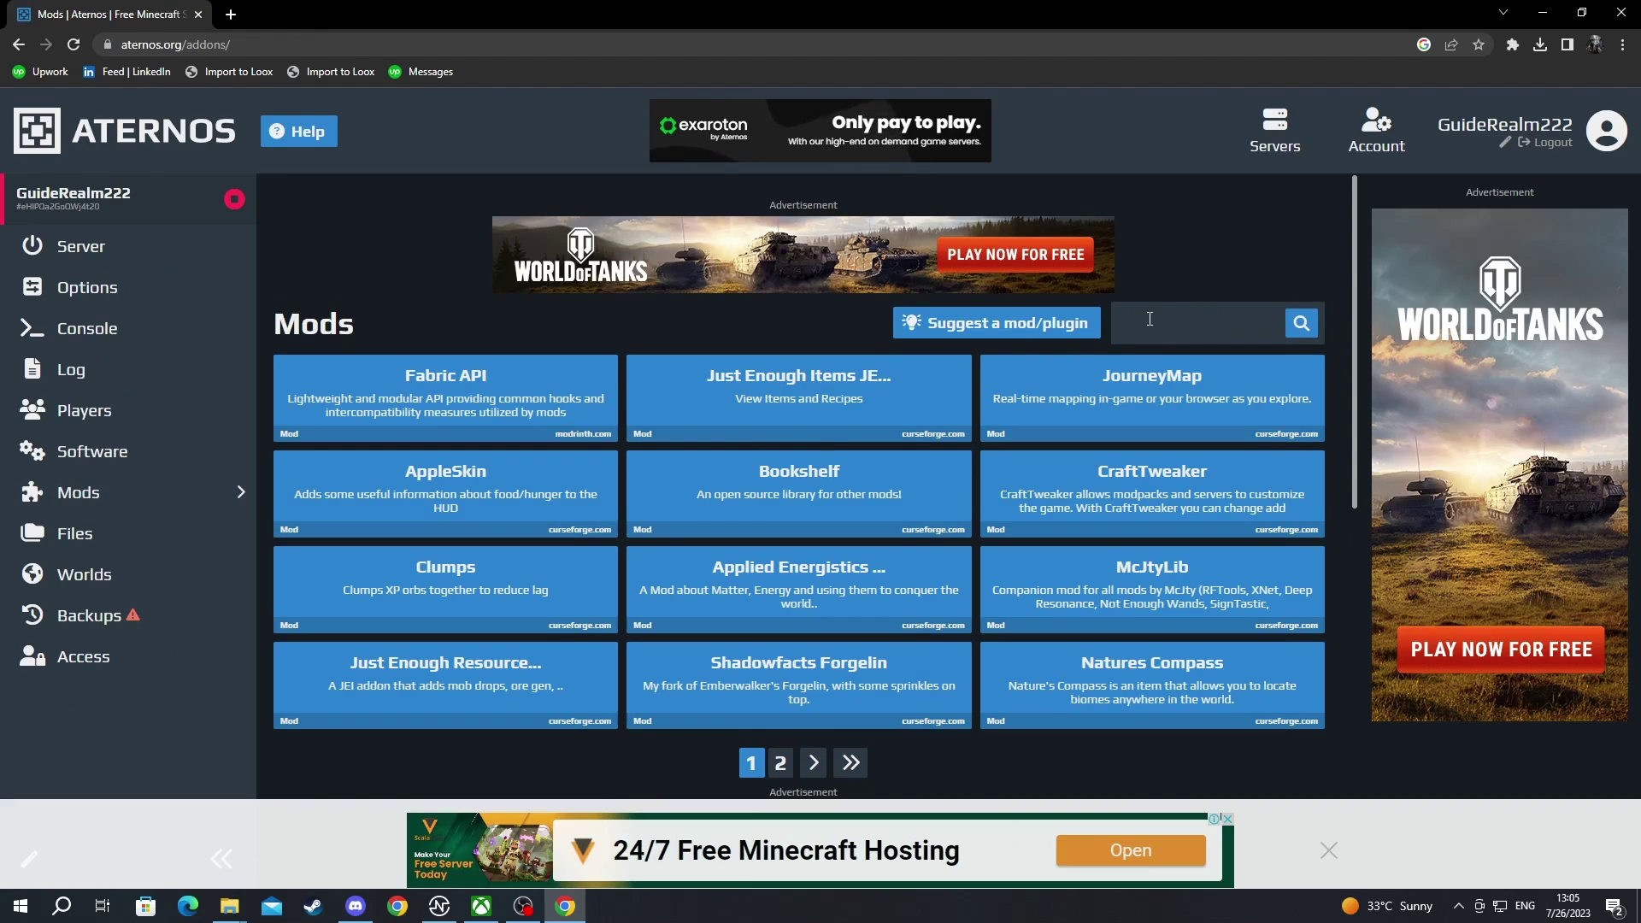
text(simple voice chat m)
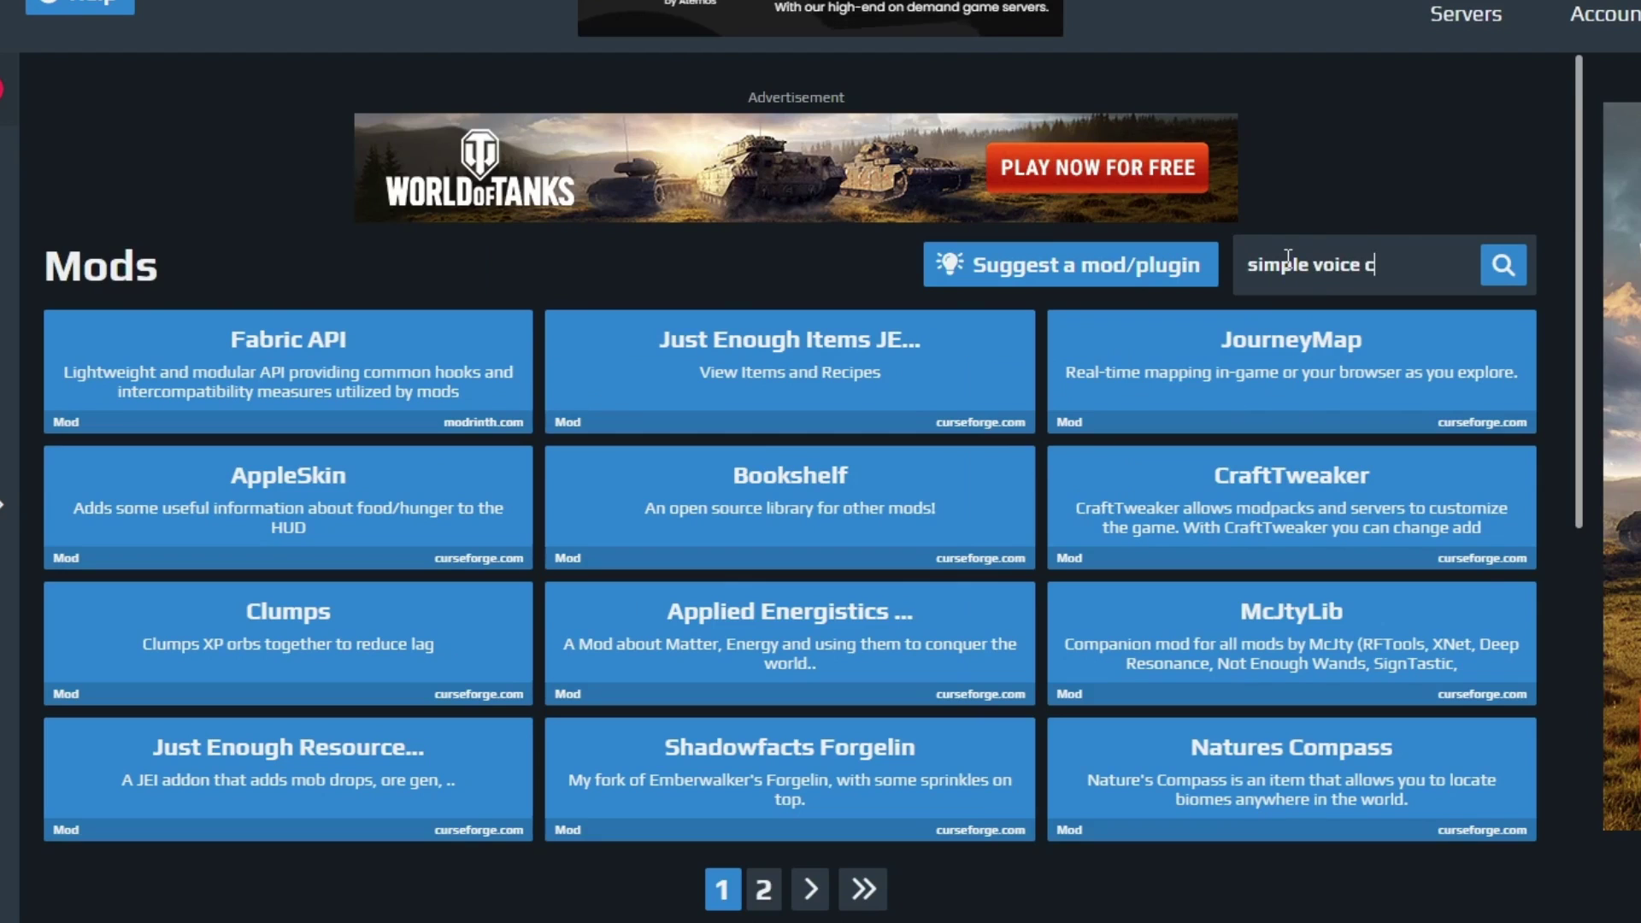
key(BackSpace)
key(Return)
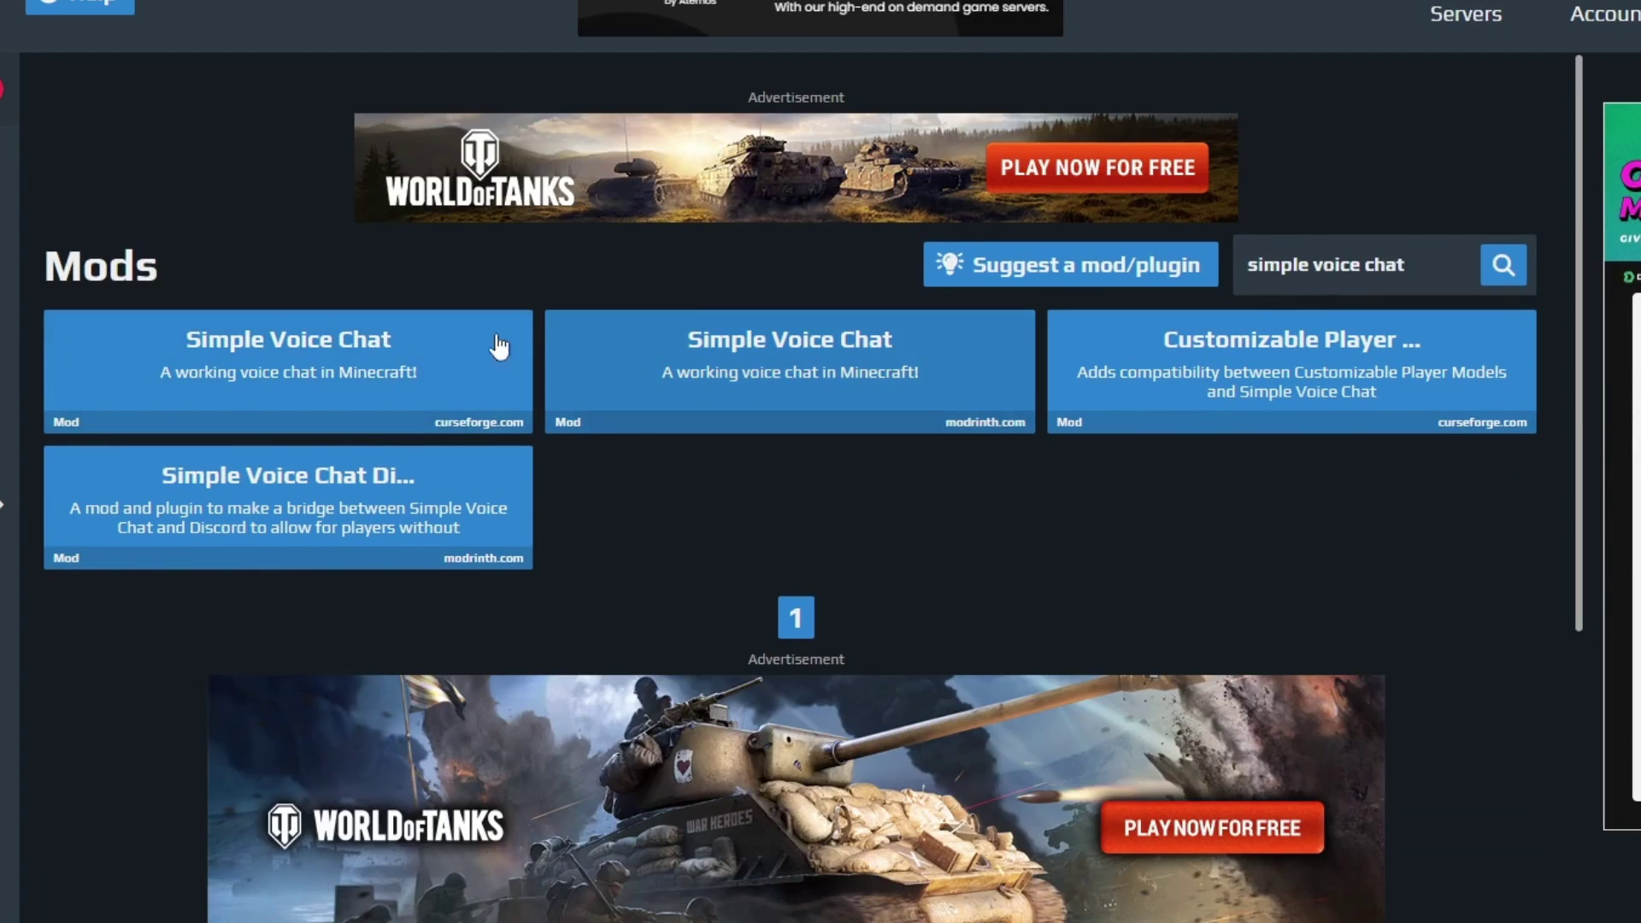
click(366, 369)
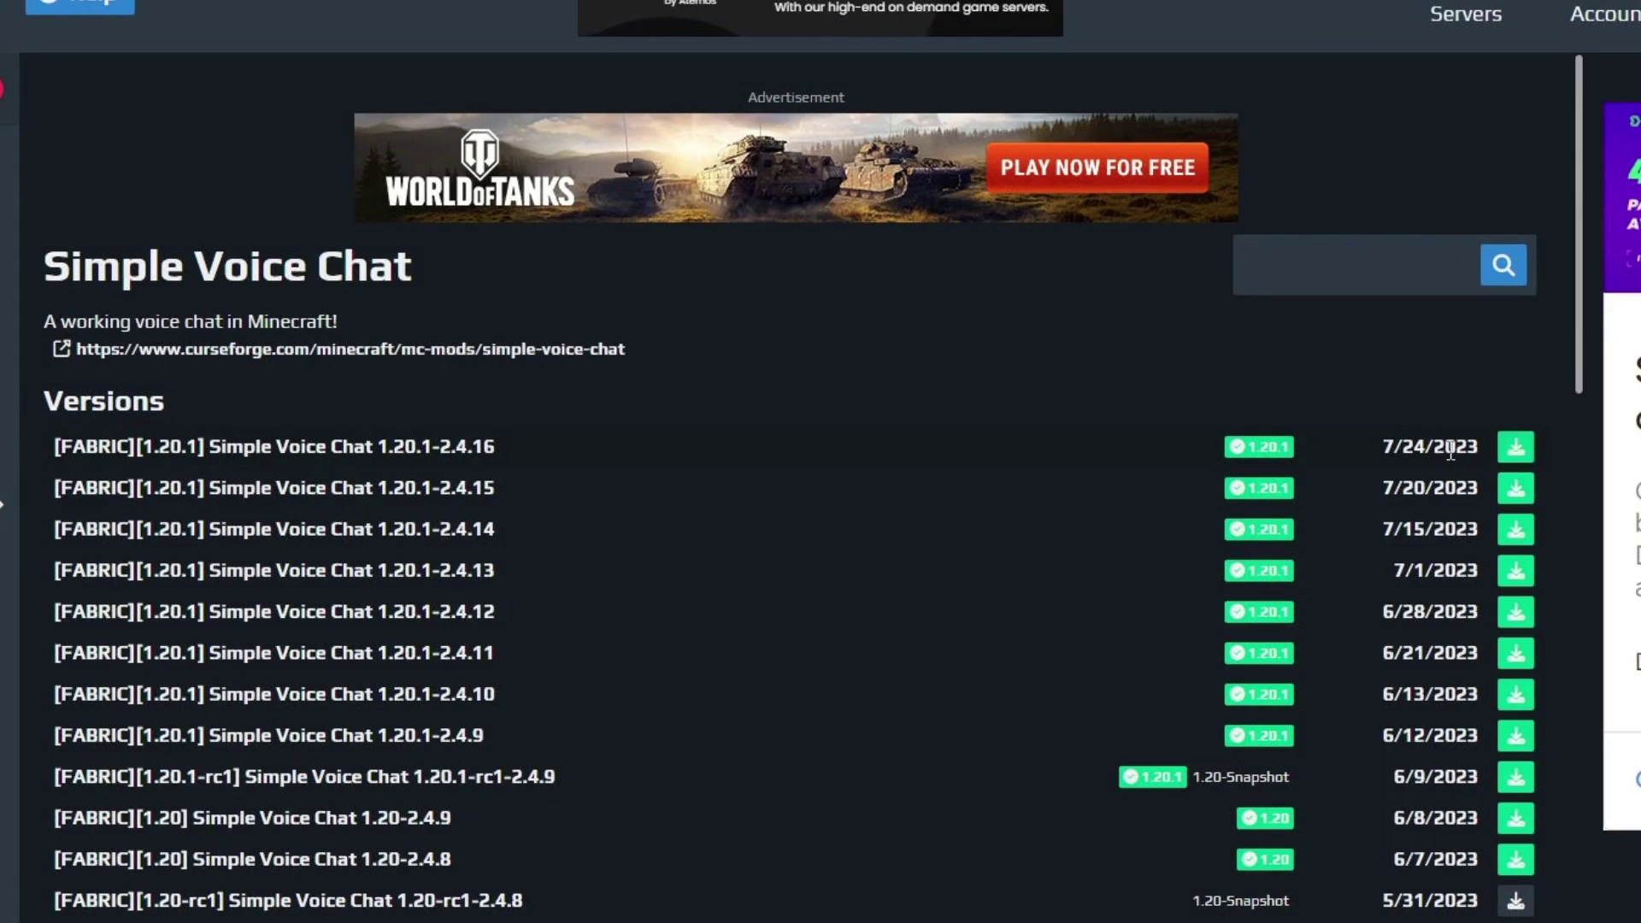
click(1516, 457)
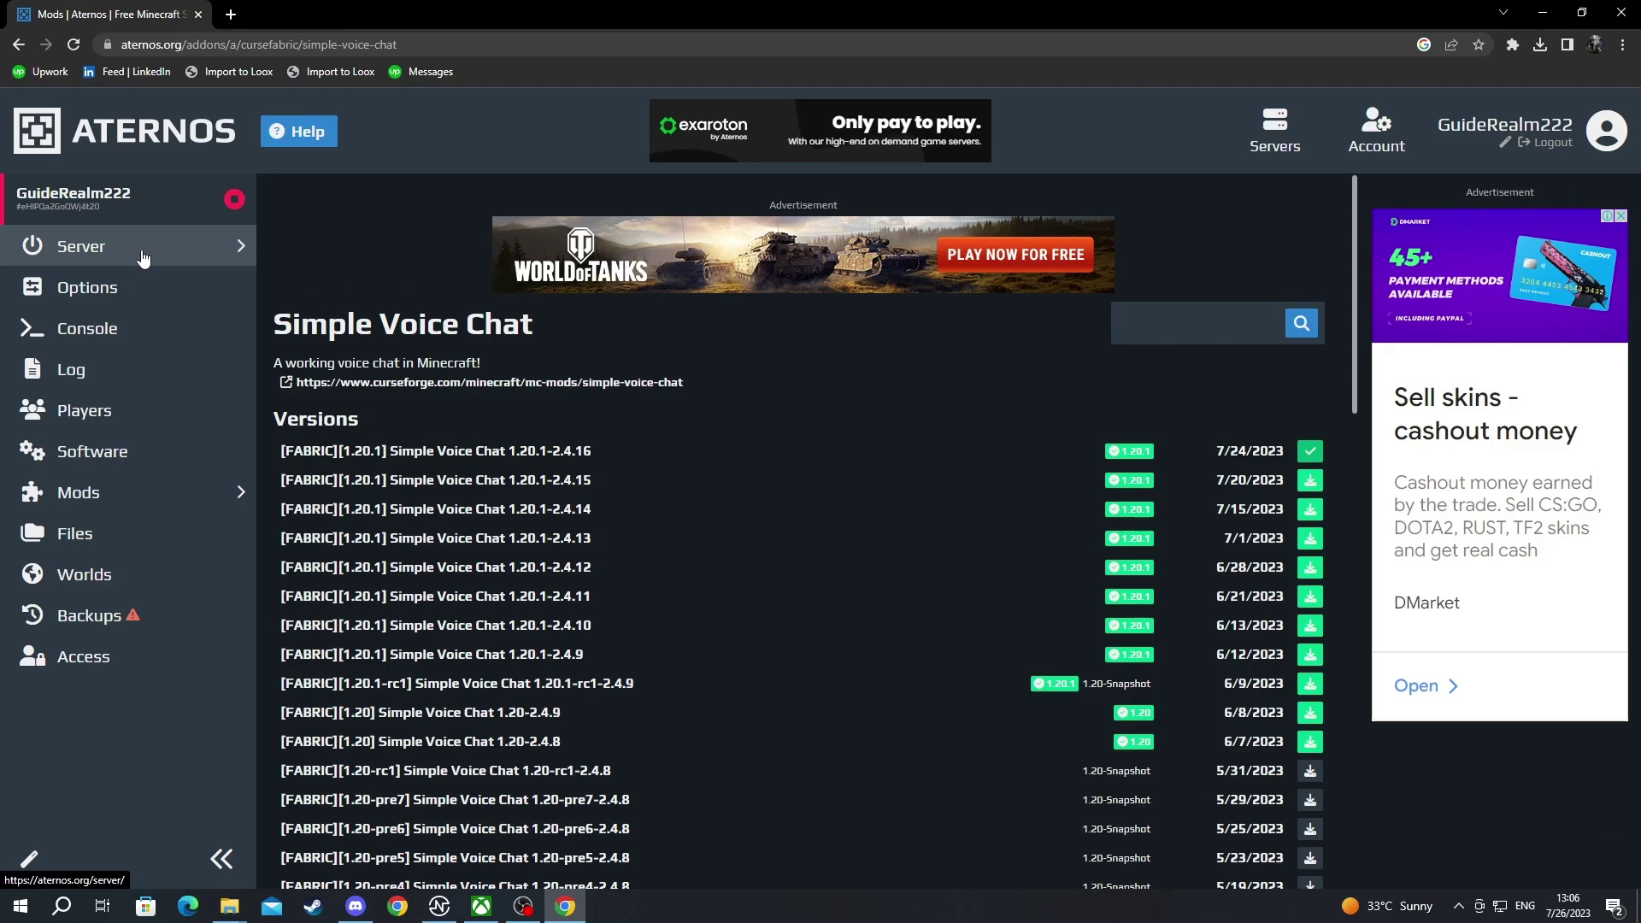
- Start the server from the overview and accept the Minecraft EULA
click(227, 247)
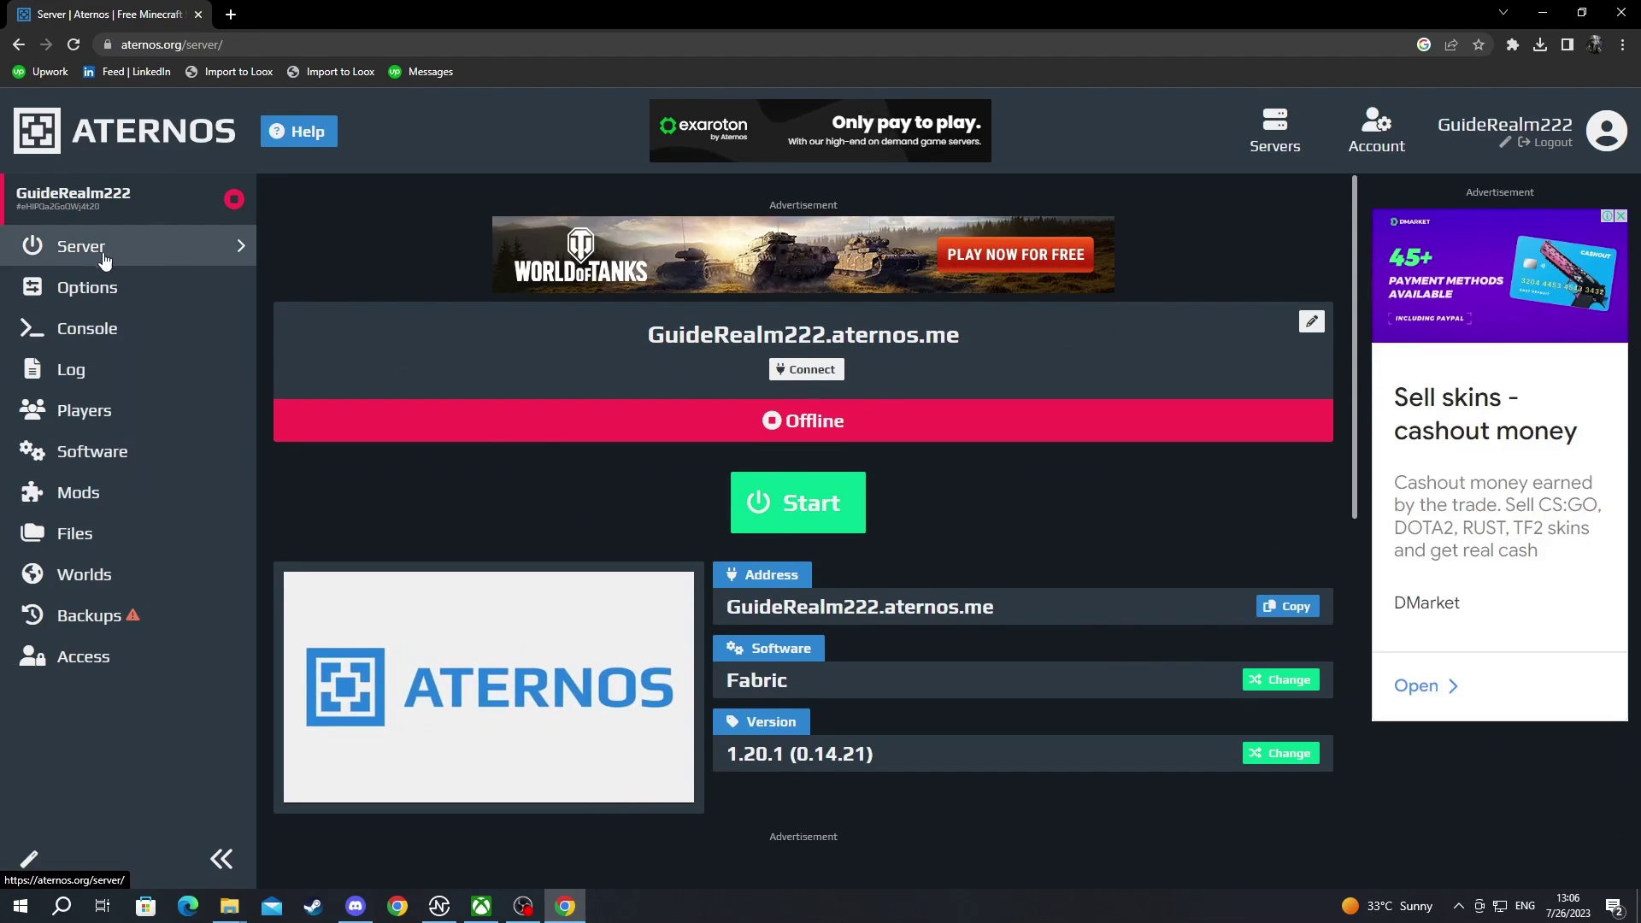
click(774, 518)
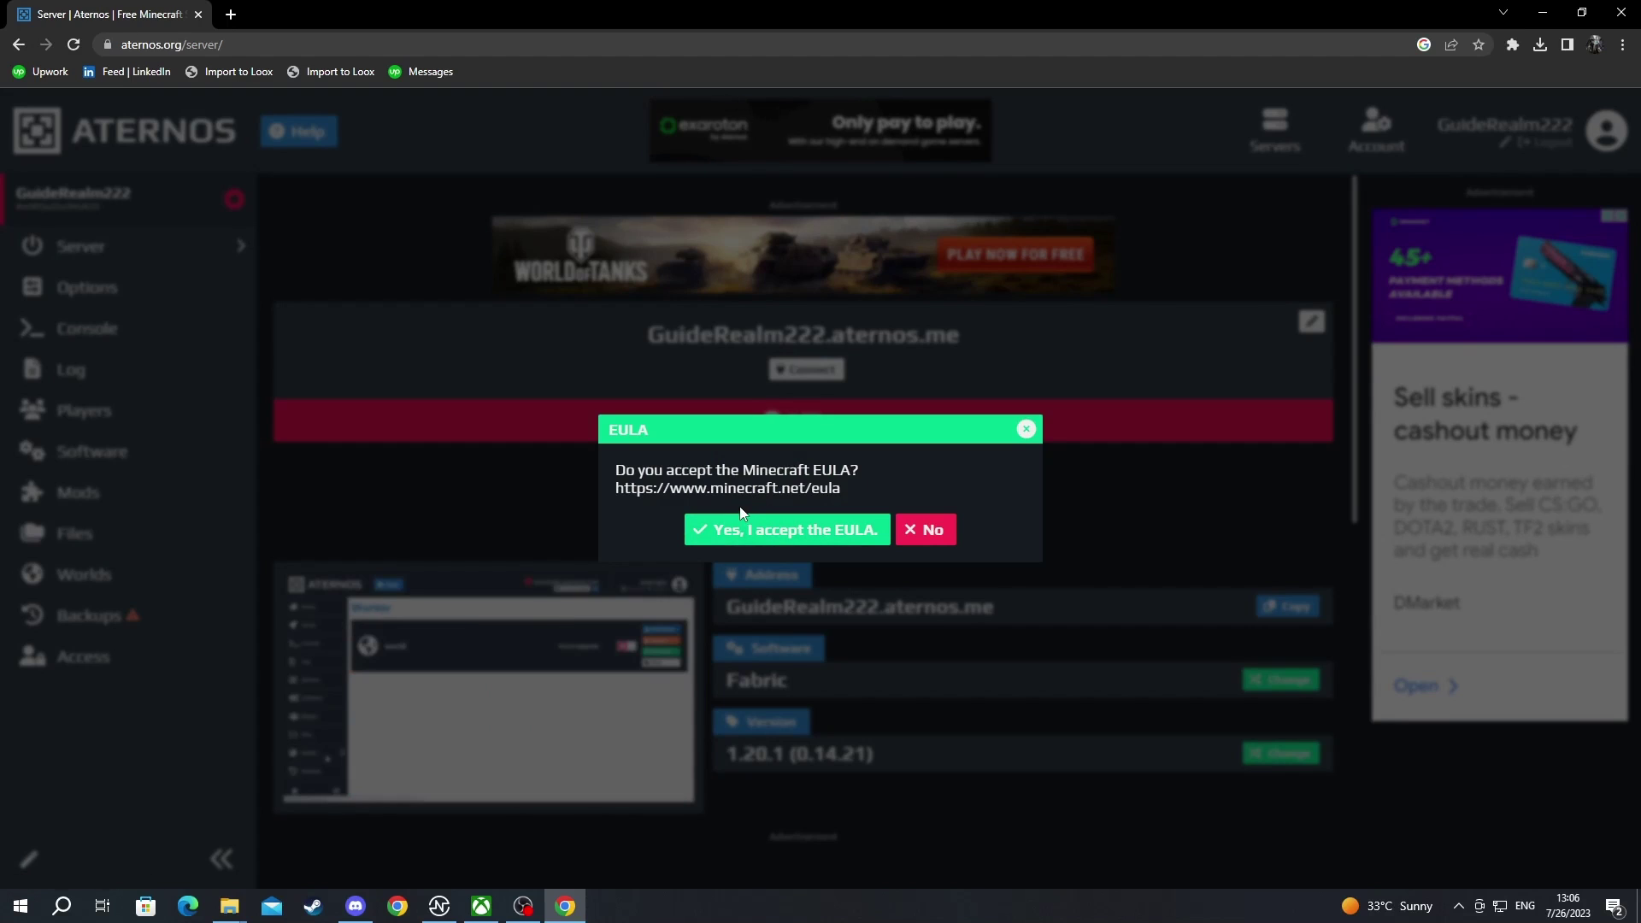
click(716, 533)
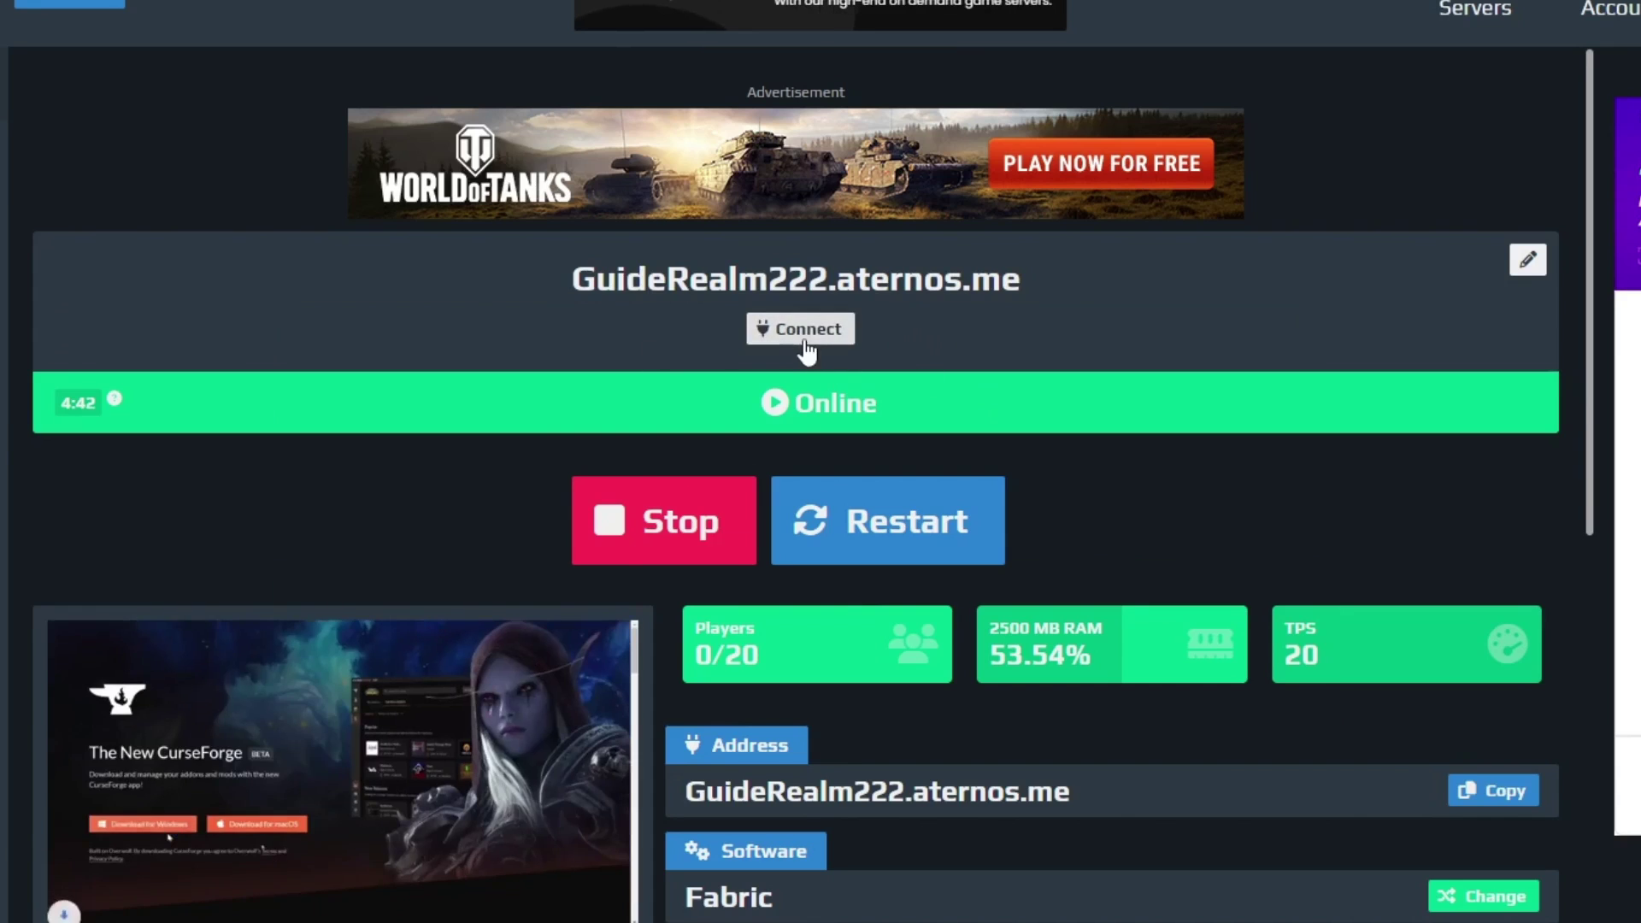
- Copy the server's port number 31210 from the connection details
click(807, 373)
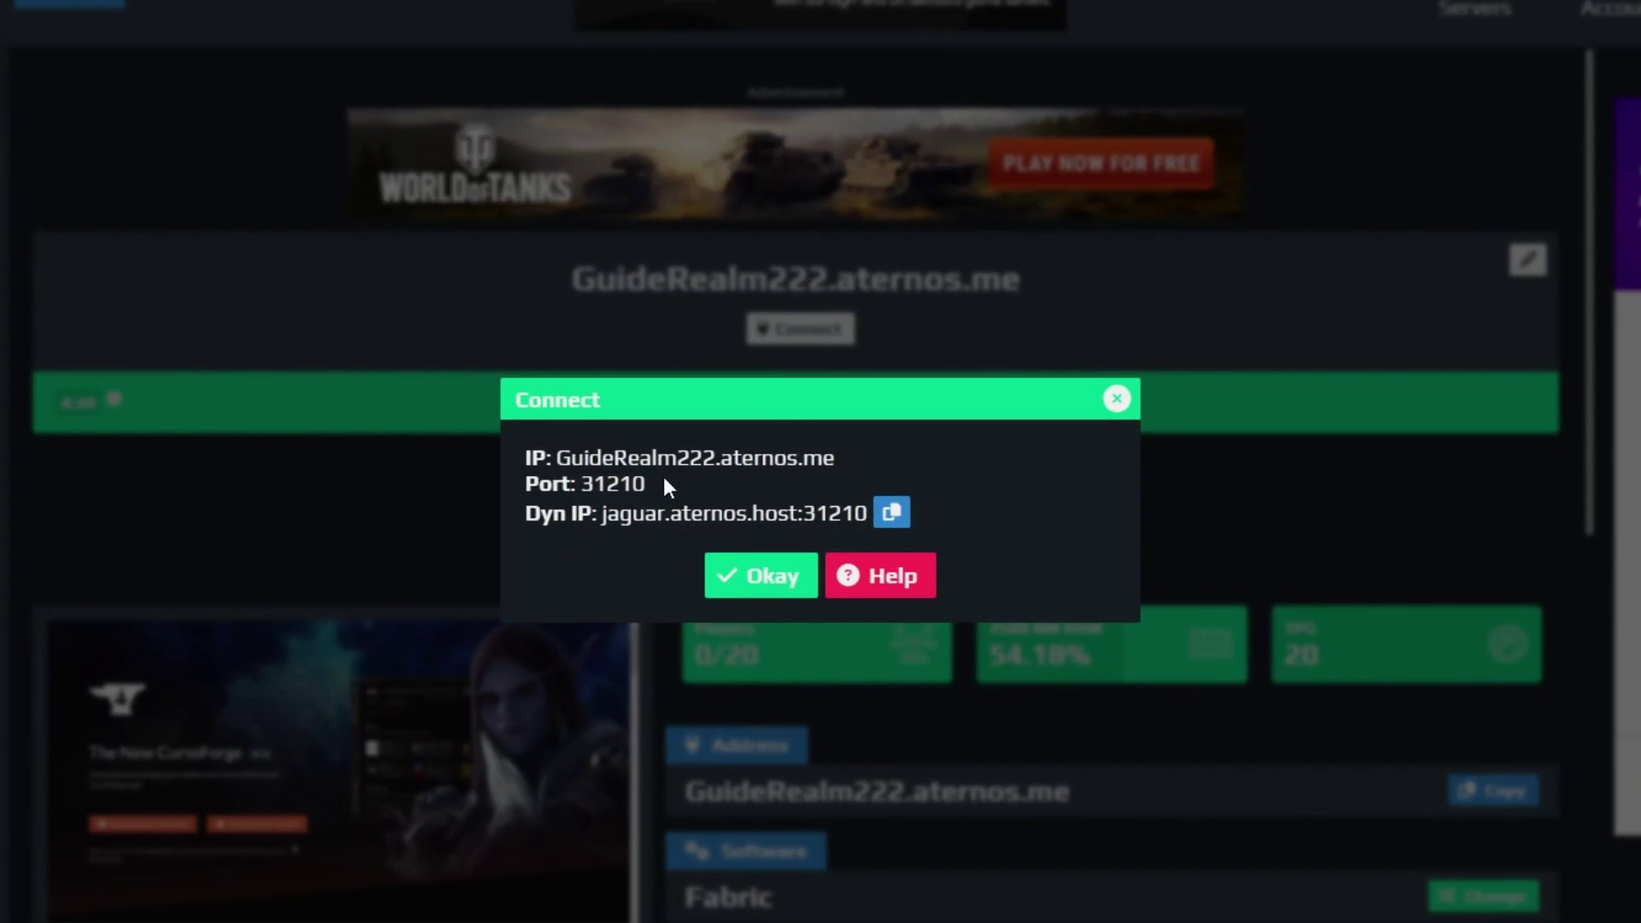
drag(650, 482, 586, 484)
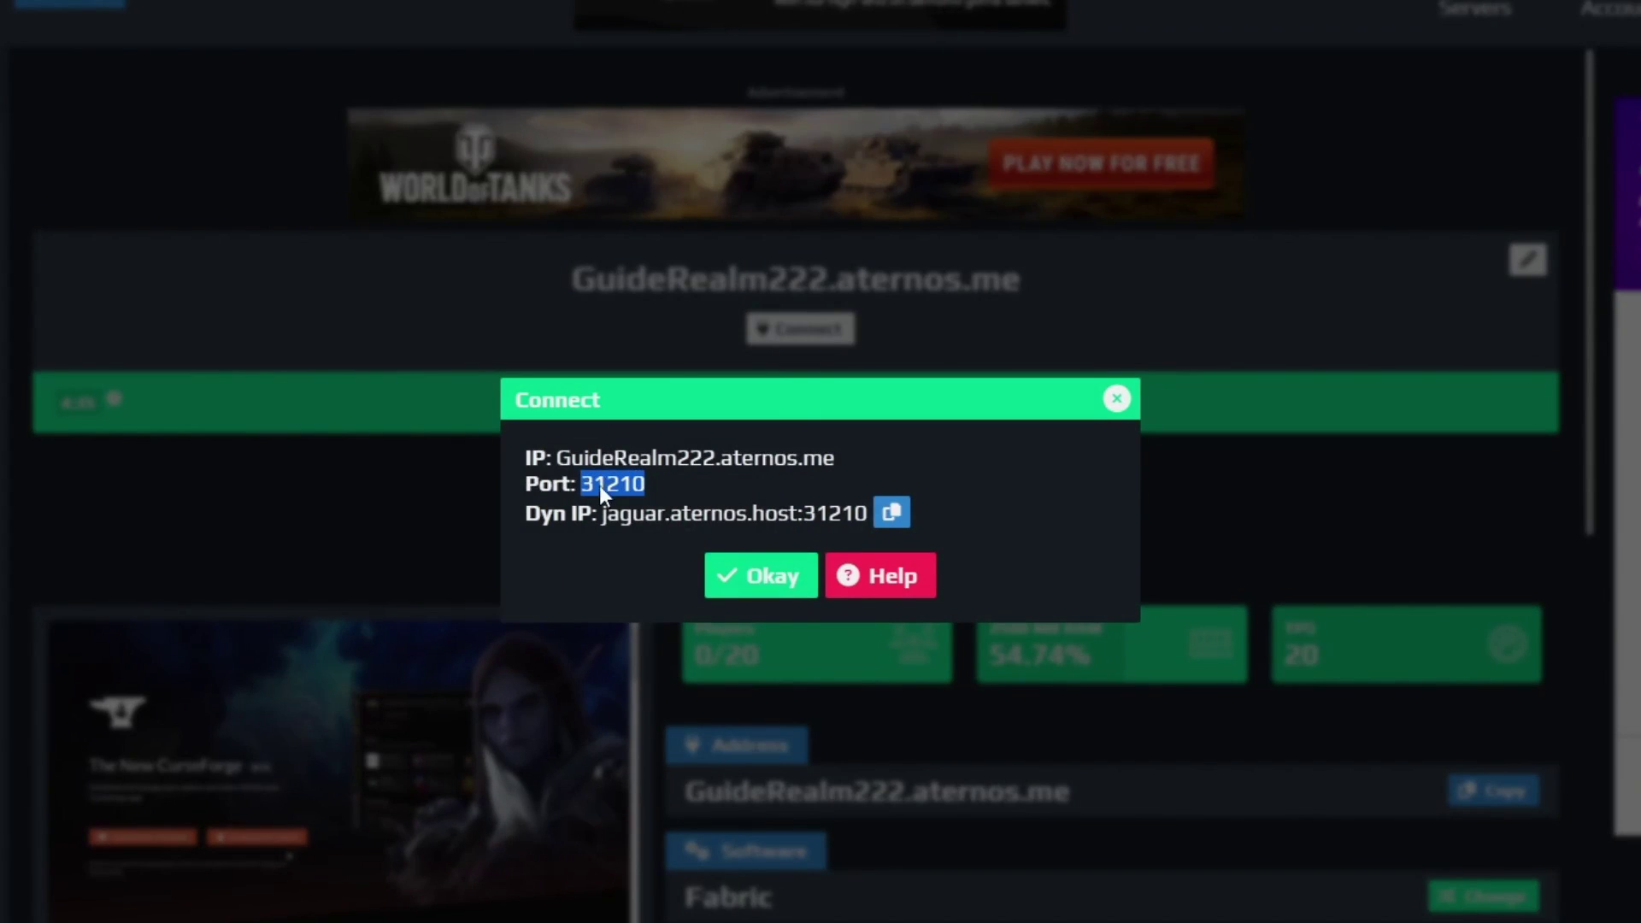
right_click(602, 485)
click(624, 496)
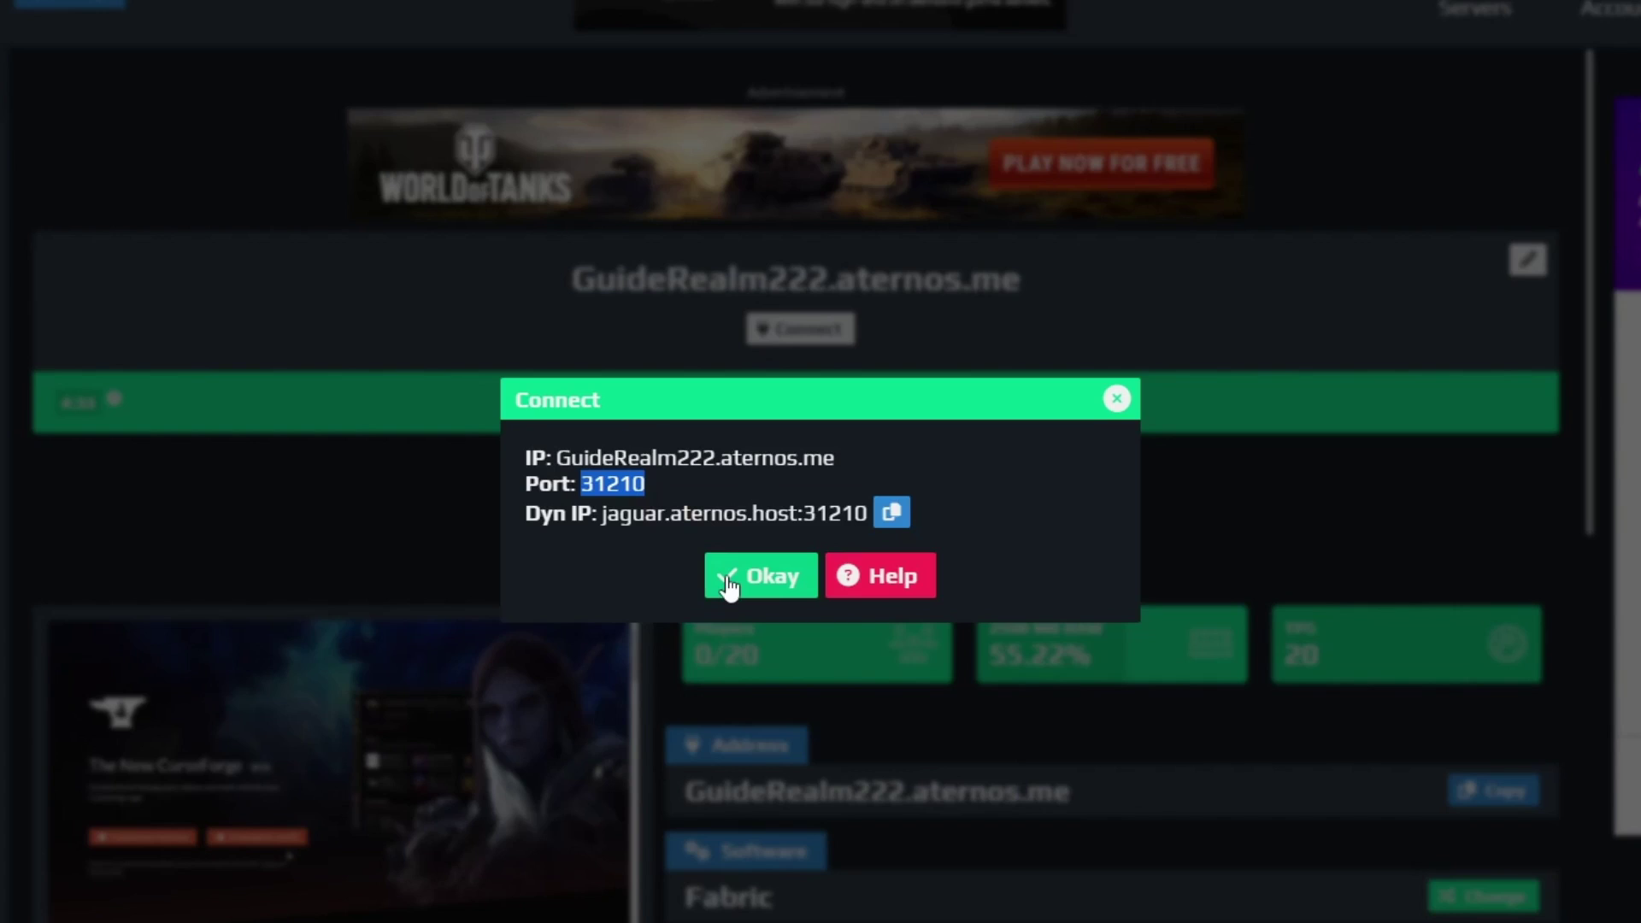
click(729, 581)
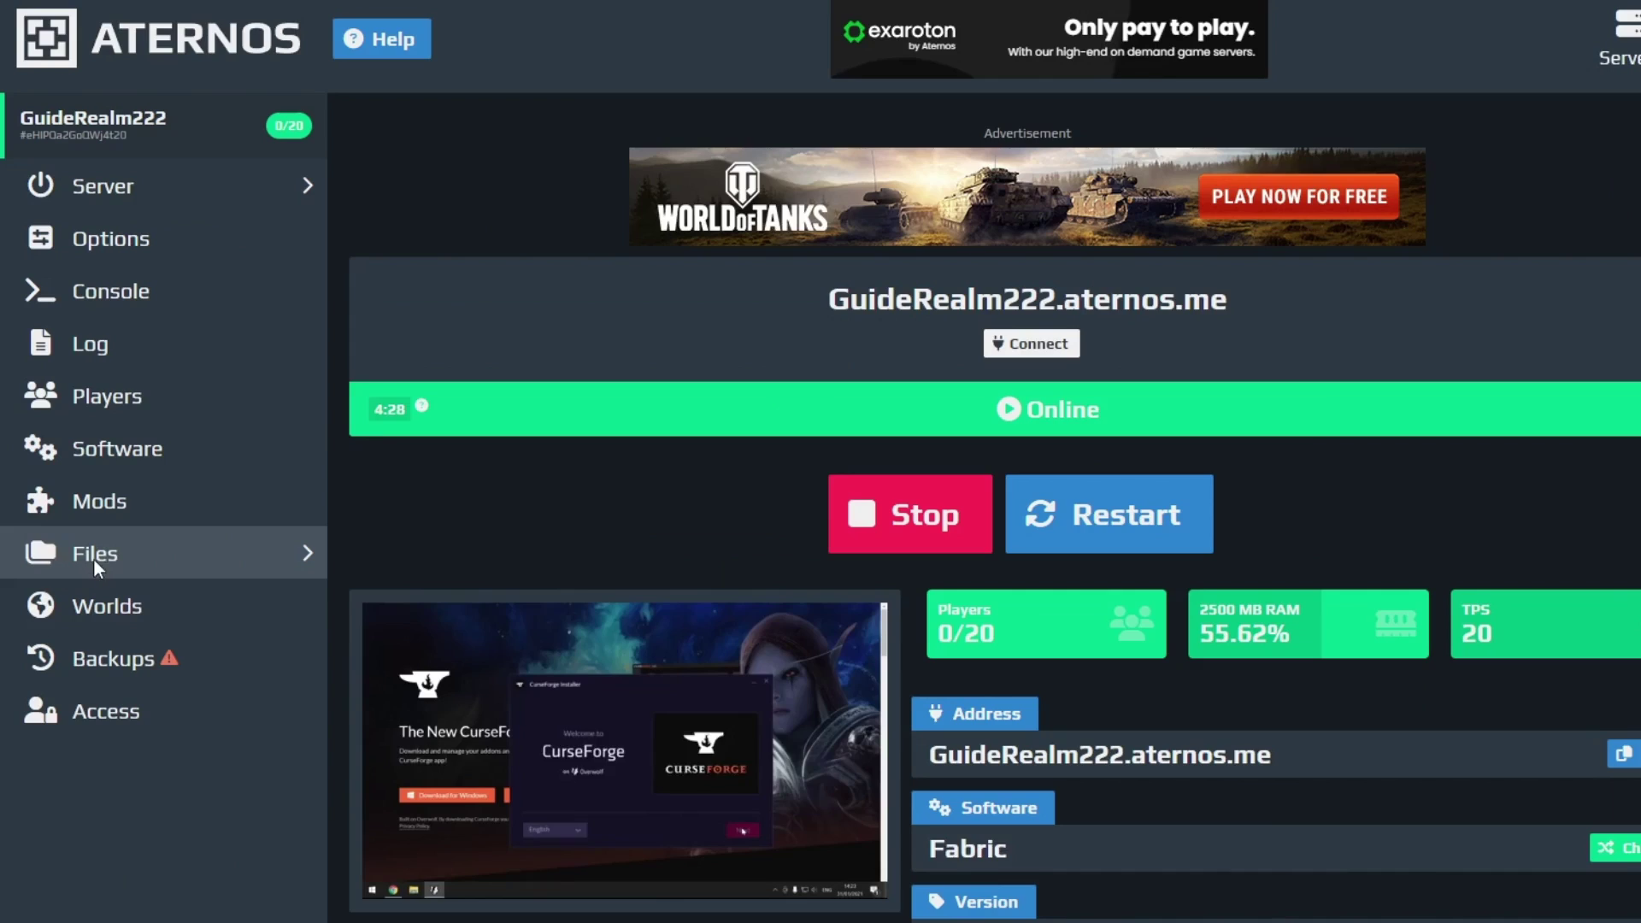
- In config/voicechat/voicechat-server.properties, replace port 24454 with 31210
click(94, 557)
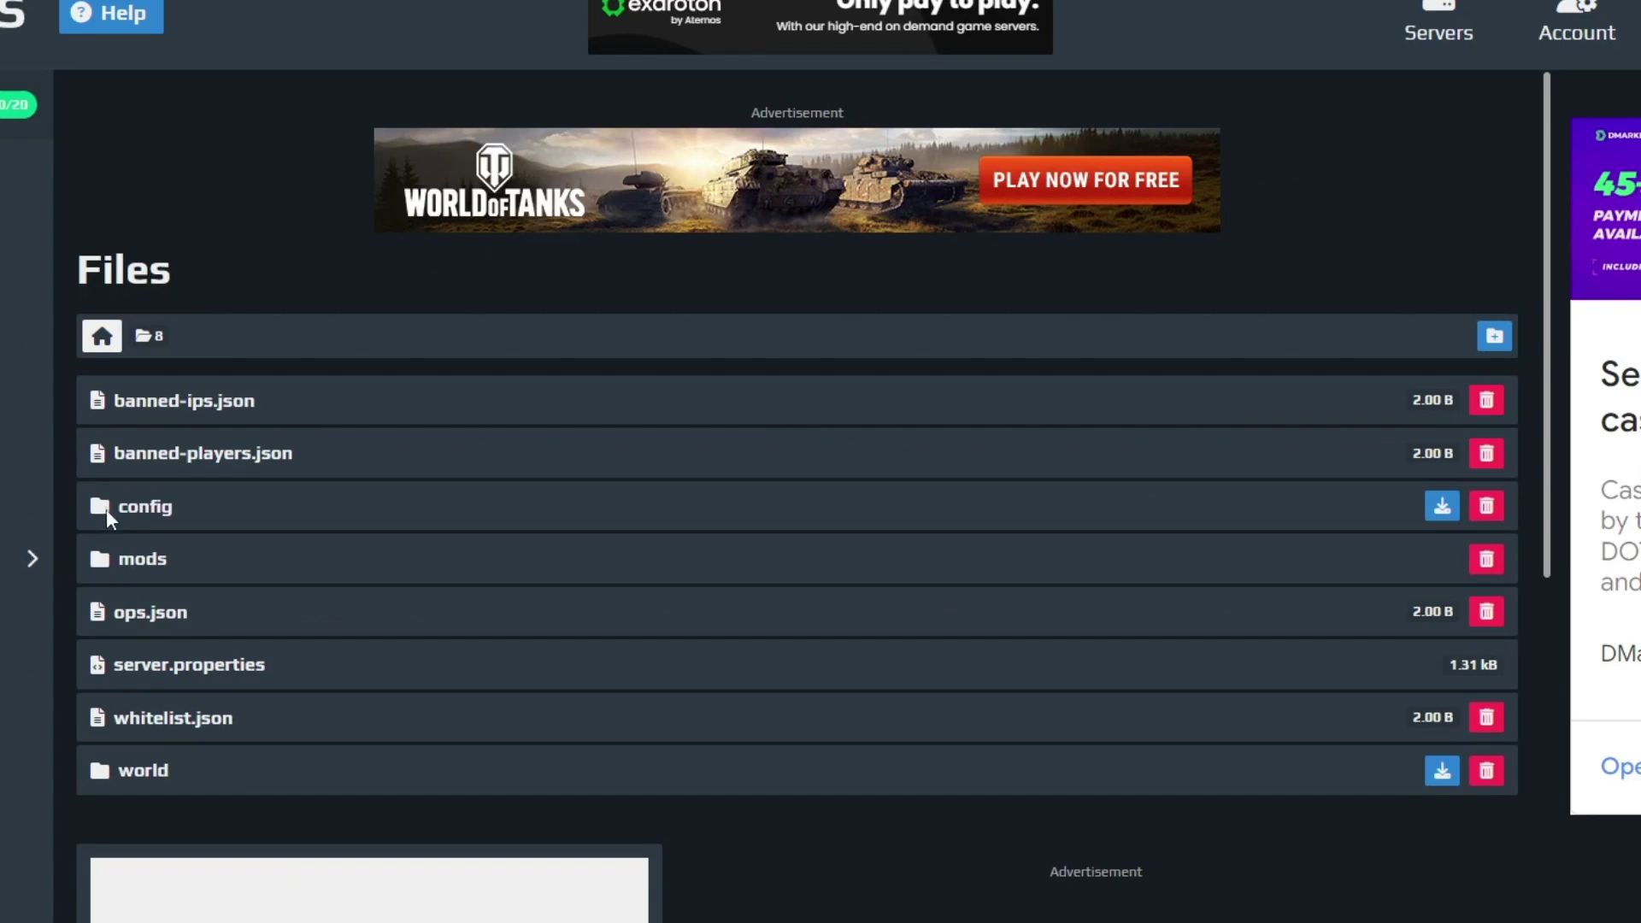
click(157, 513)
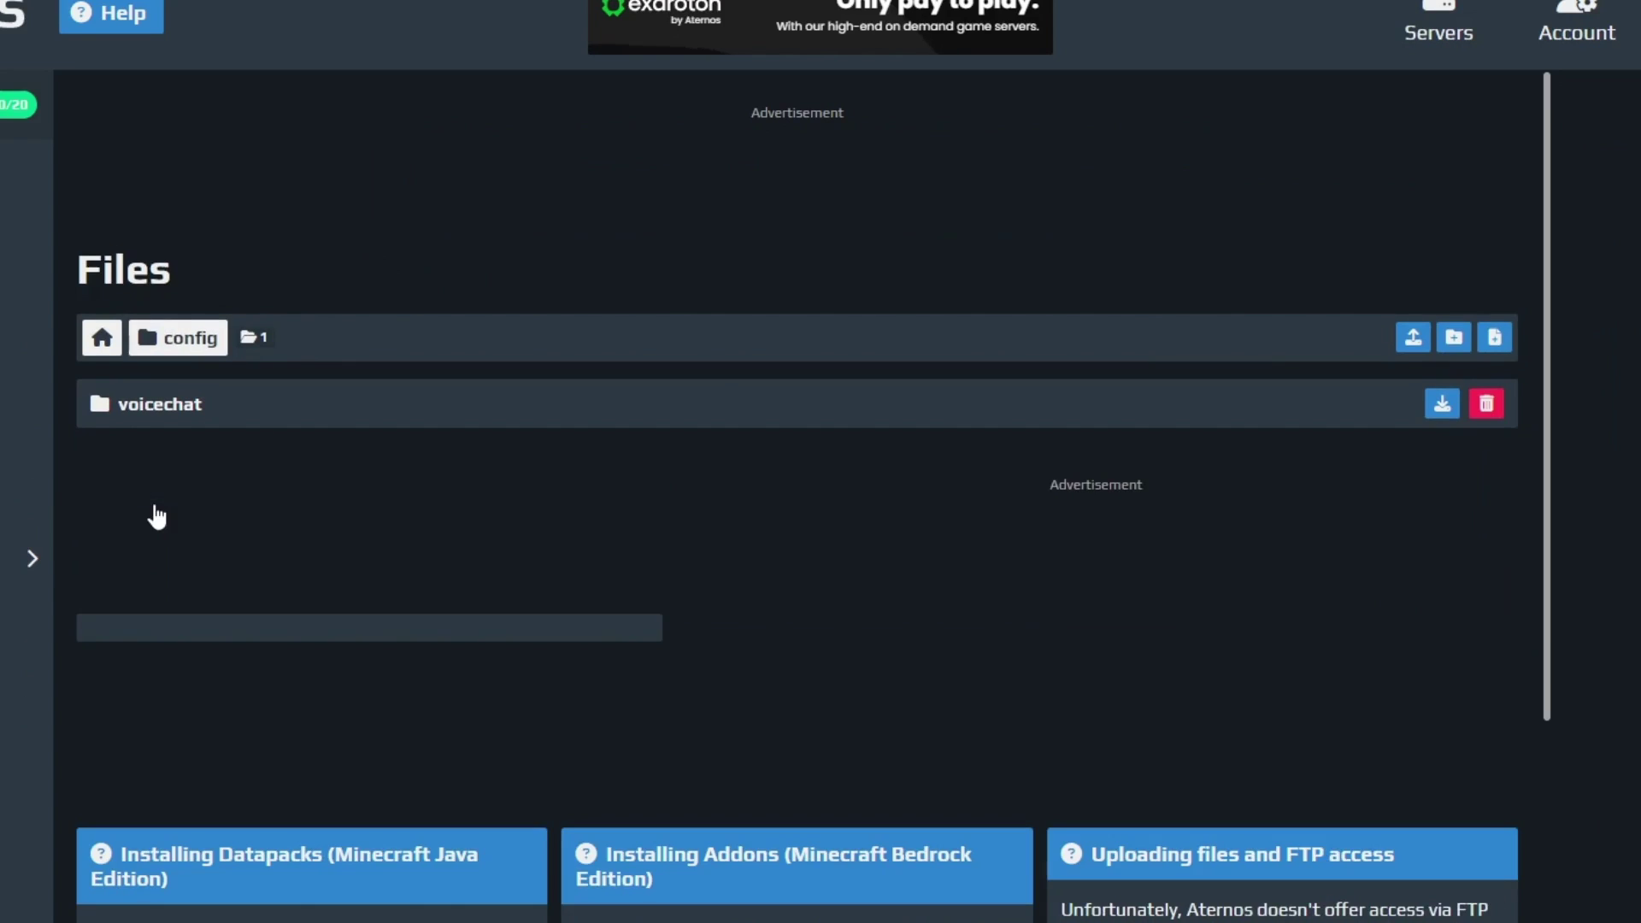
click(141, 406)
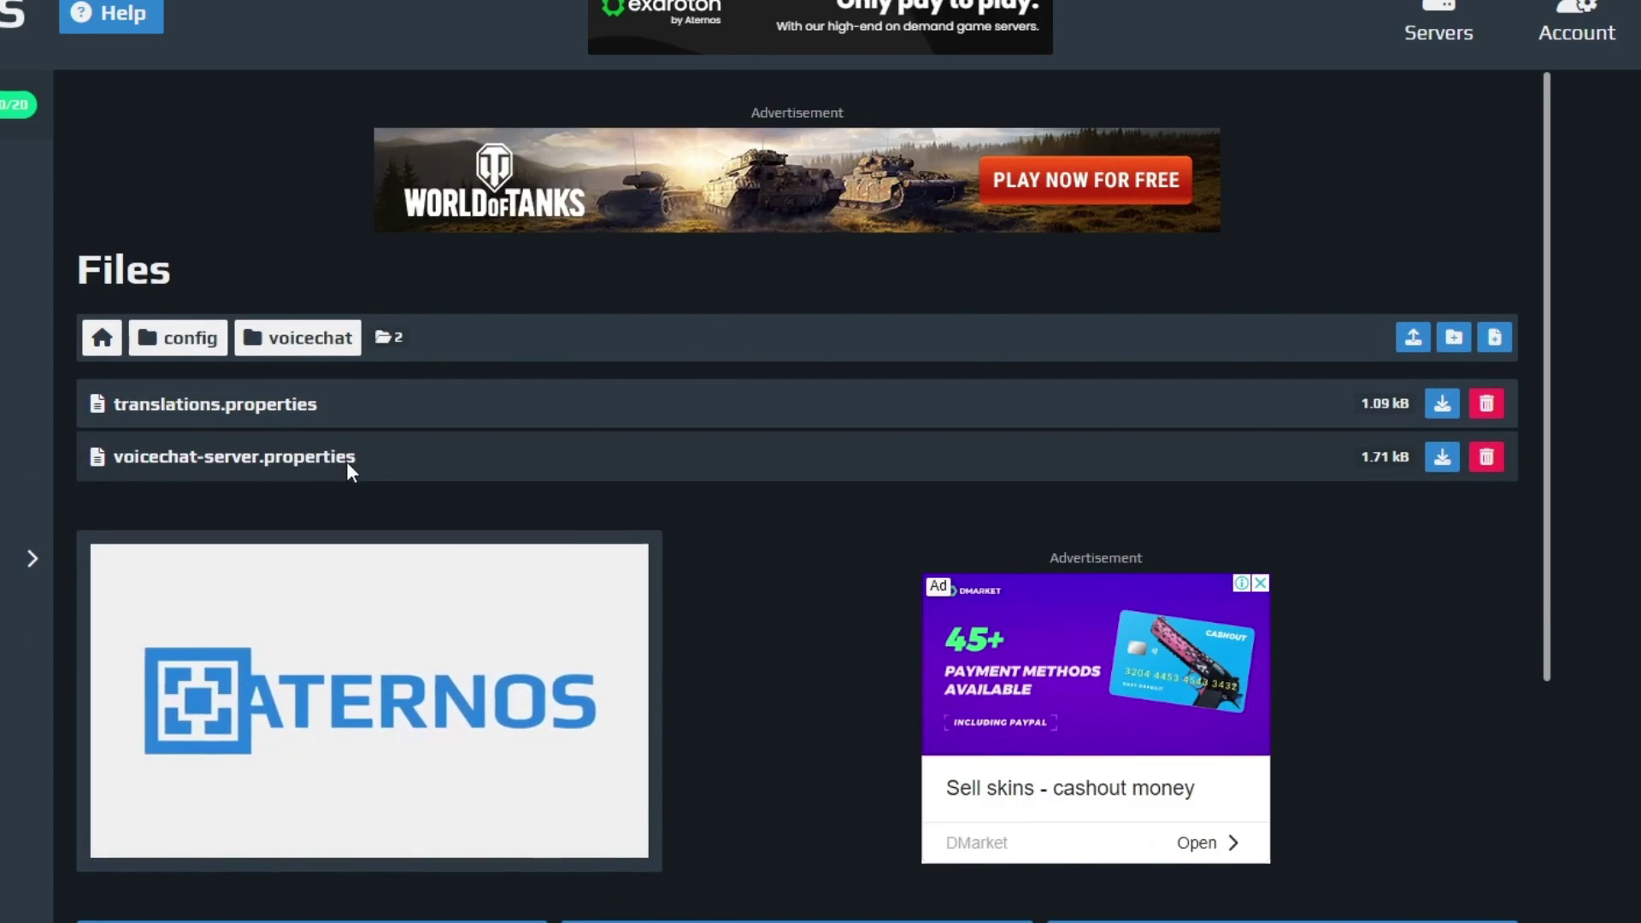
click(332, 459)
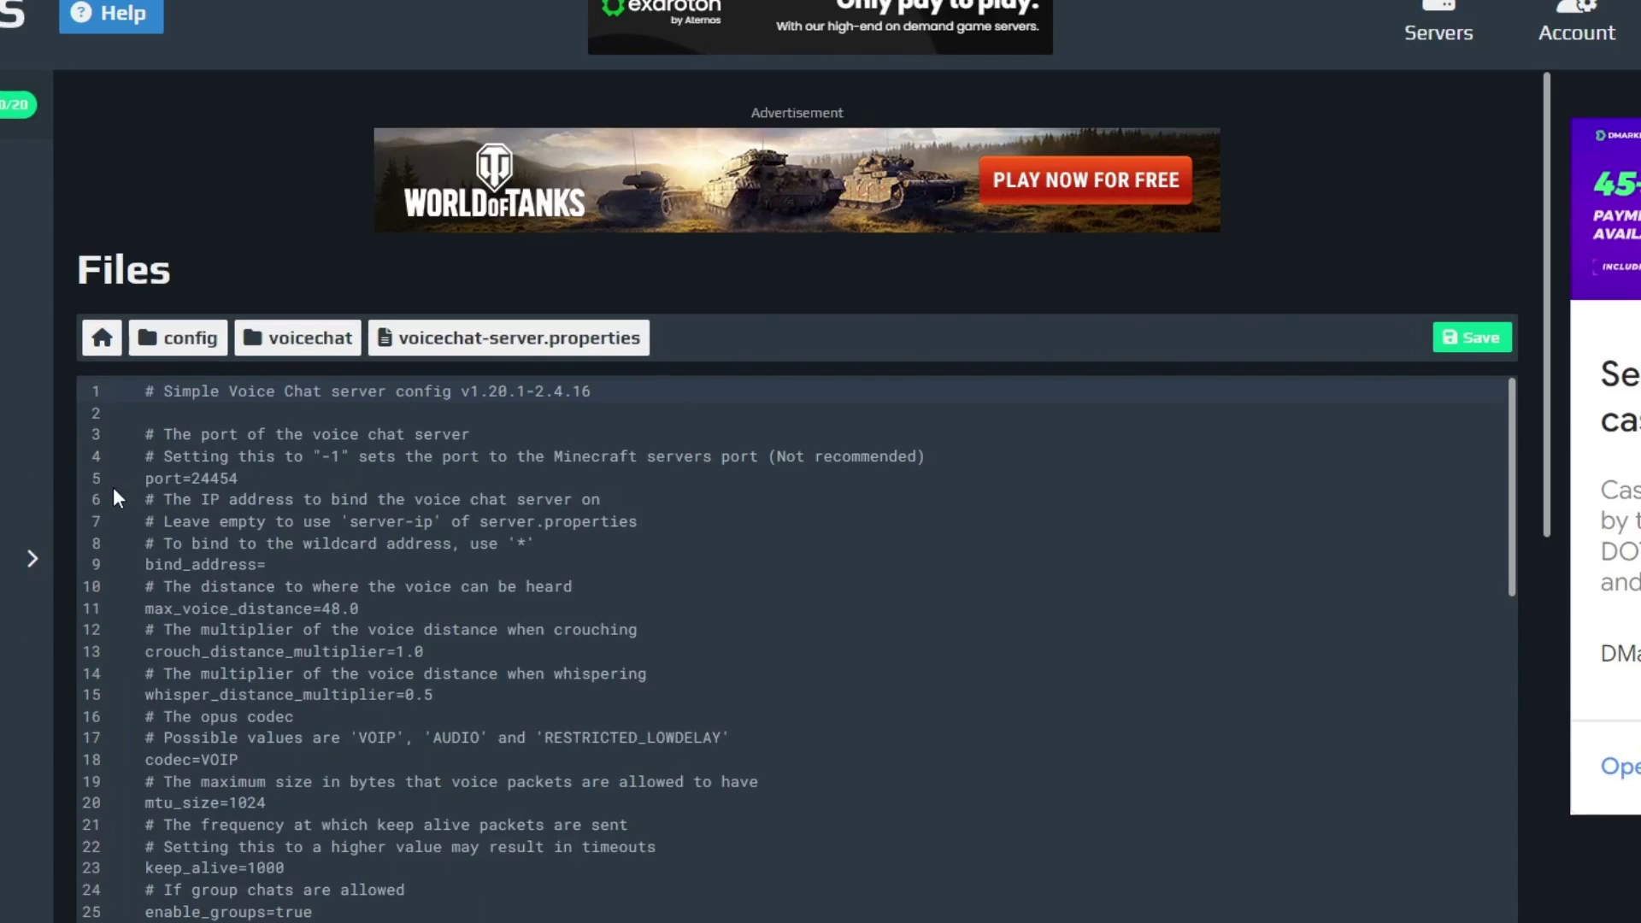
drag(142, 476, 190, 476)
click(243, 480)
key(BackSpace)
right_click(202, 480)
click(270, 658)
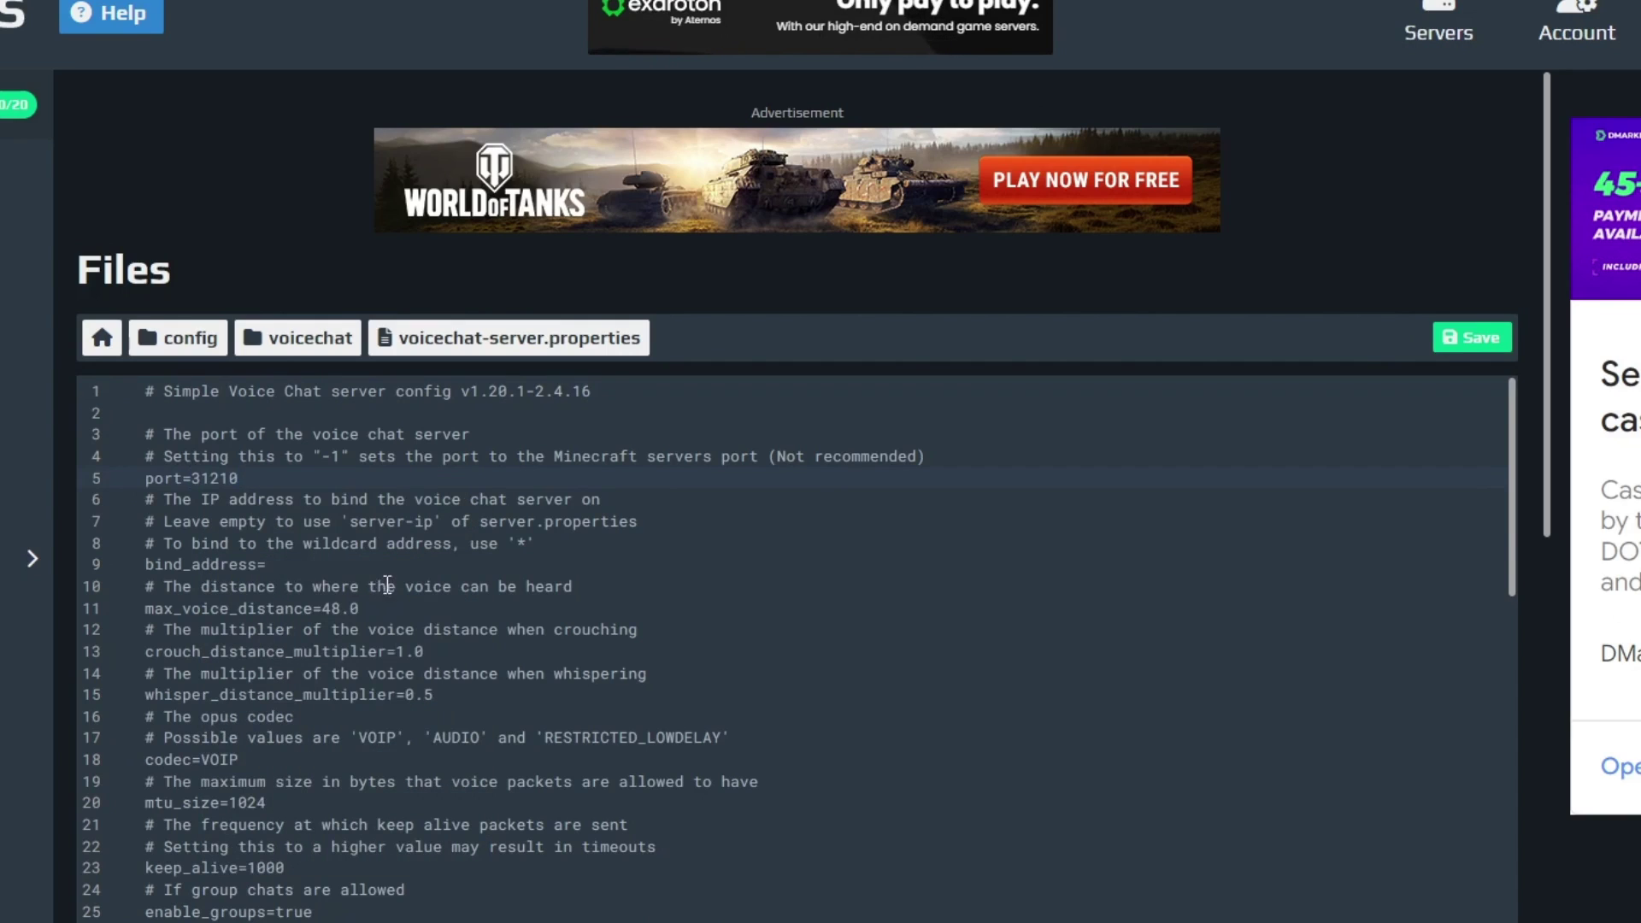
- Paste the server address after bind_address=, save the file, and restart the server
click(304, 569)
text(GuideRealm222.aternos.me)
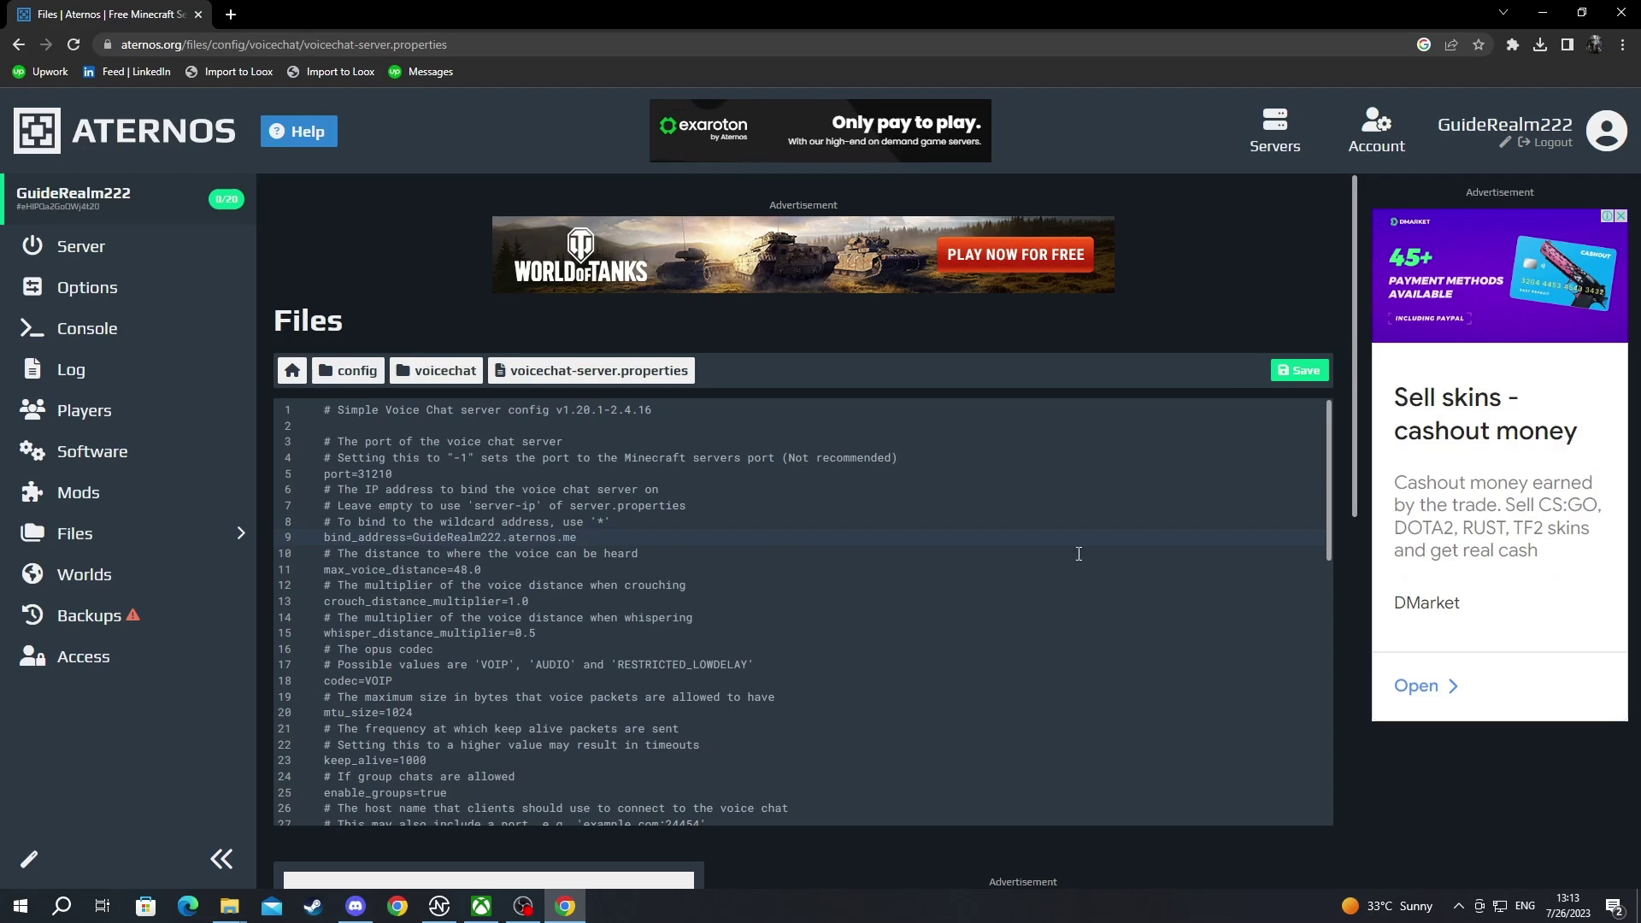
click(1288, 379)
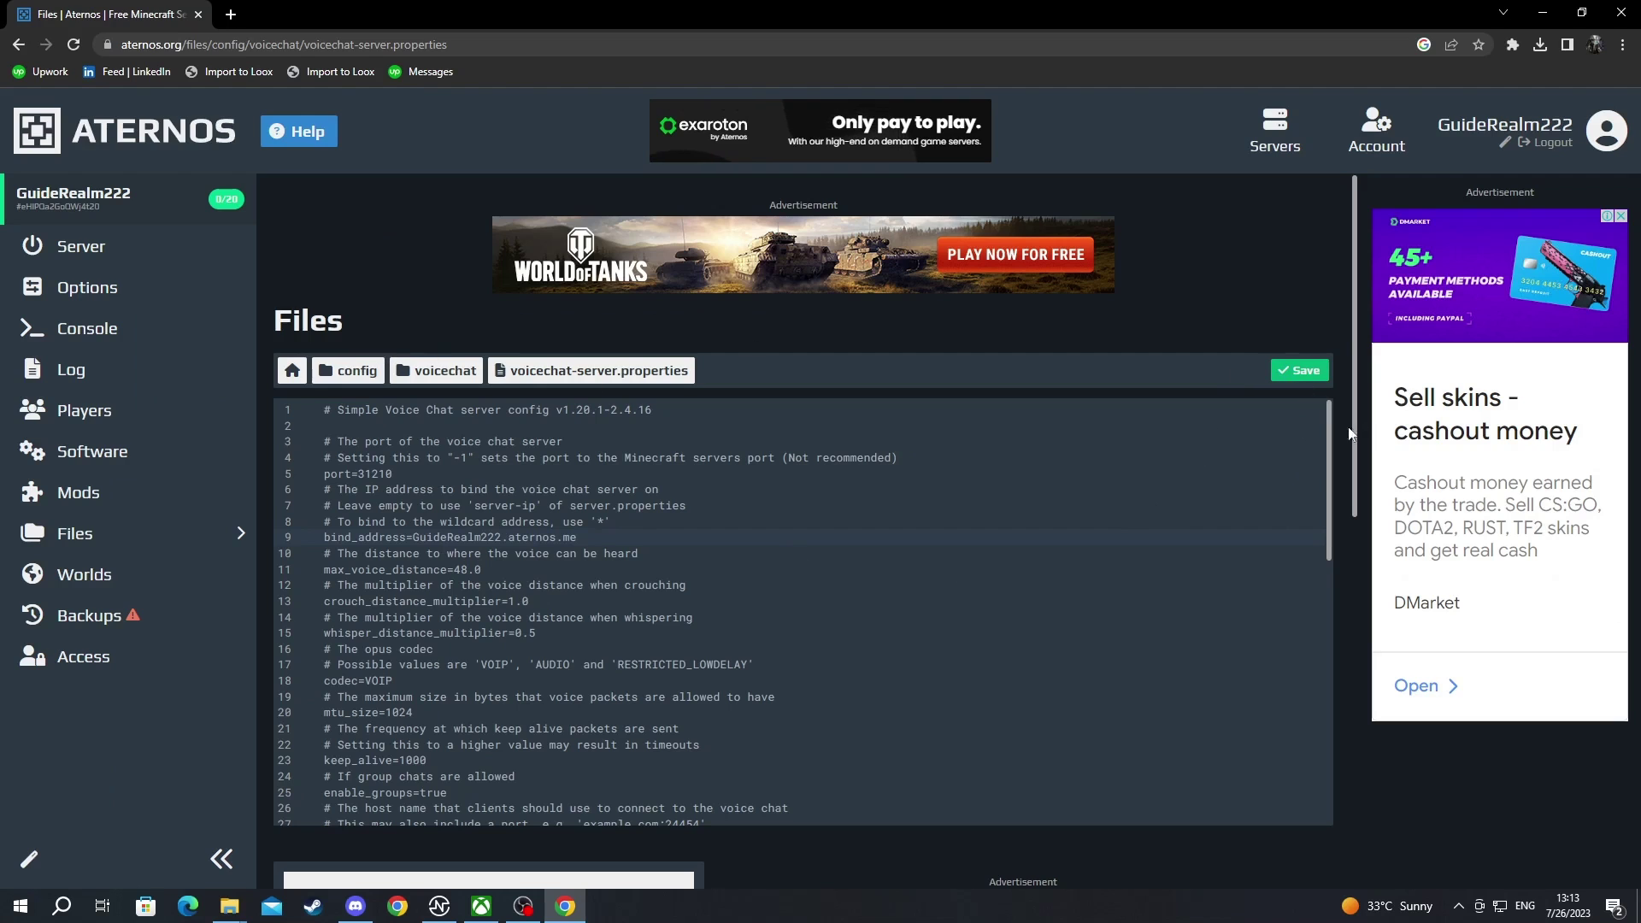
click(136, 246)
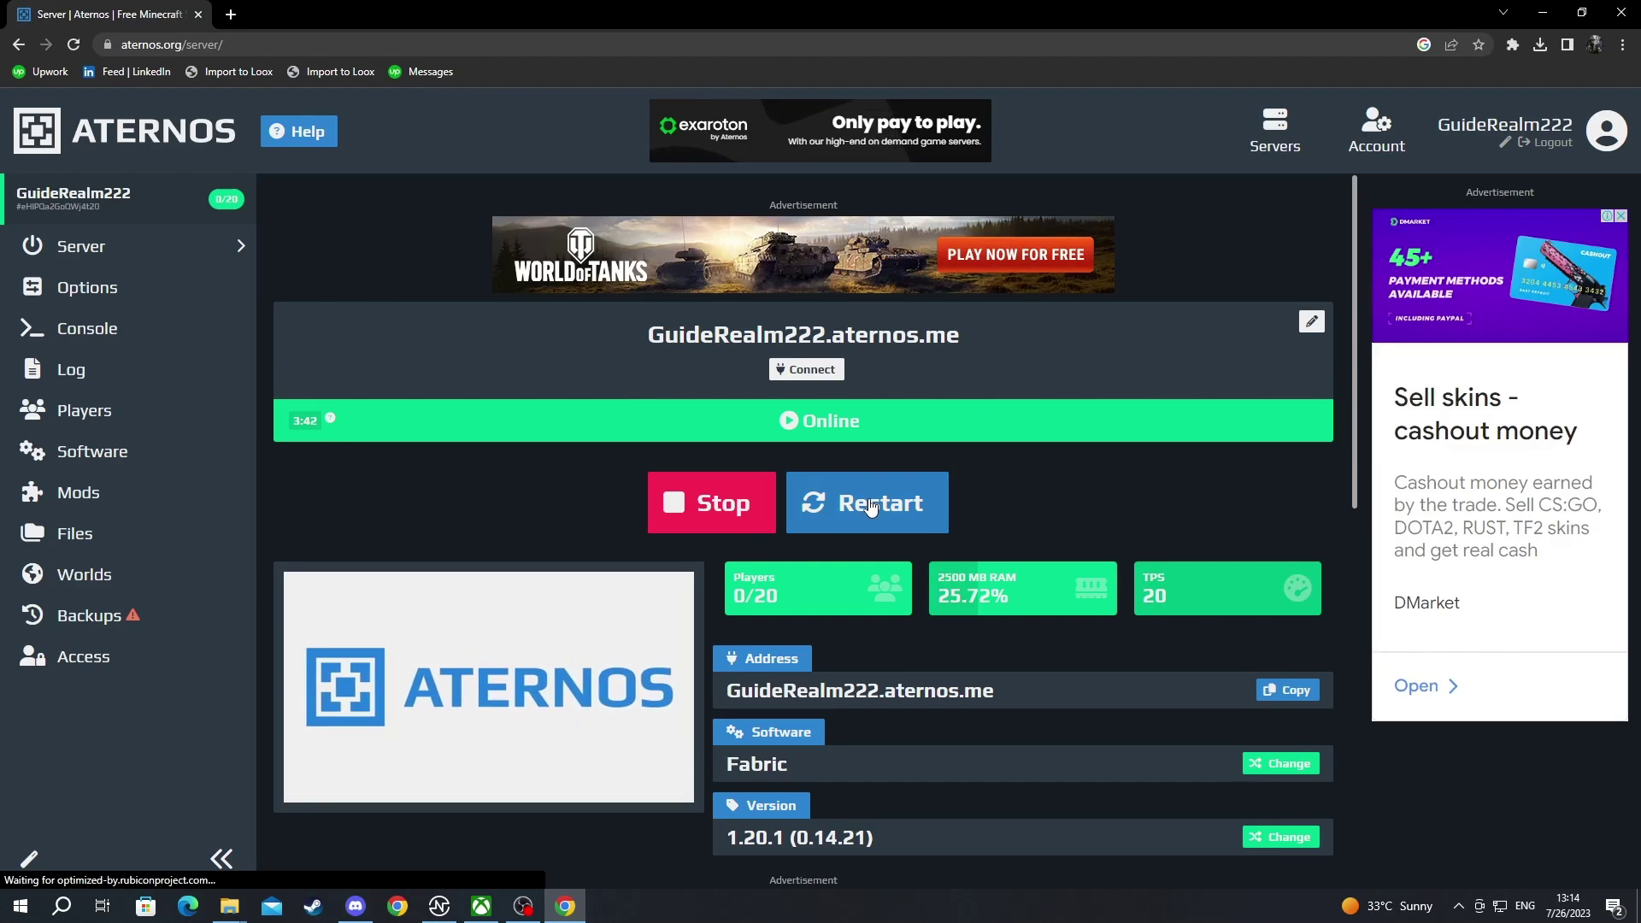
click(869, 504)
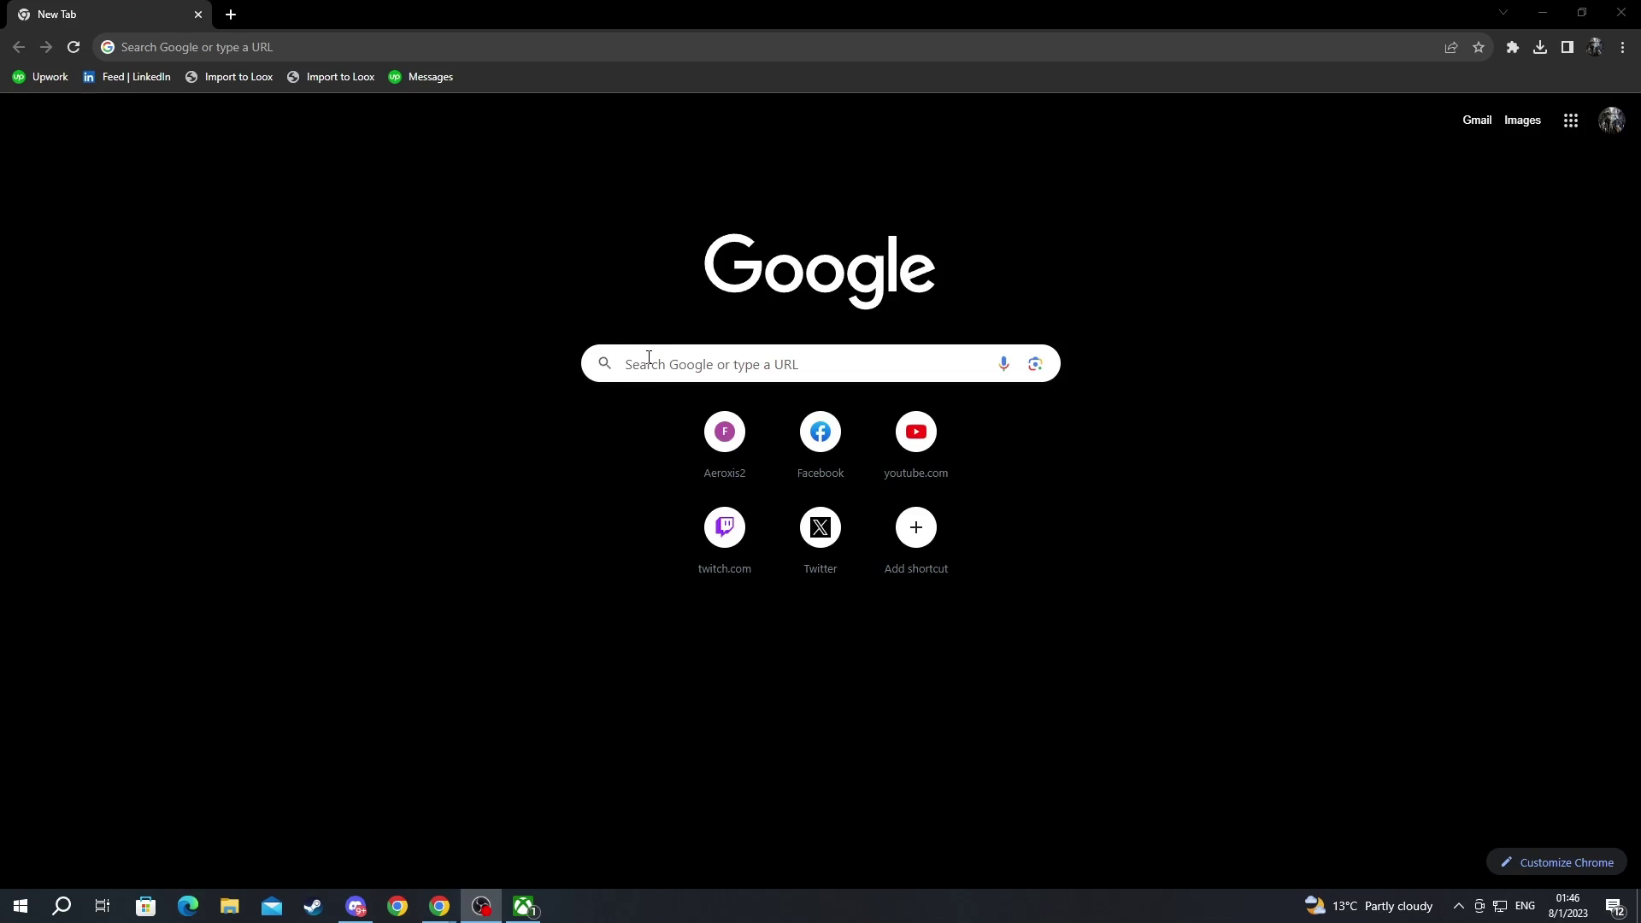
- Download the Simple Voice Chat Fabric 1.20.1 jar (2.4.16) from its CurseForge files list
click(651, 360)
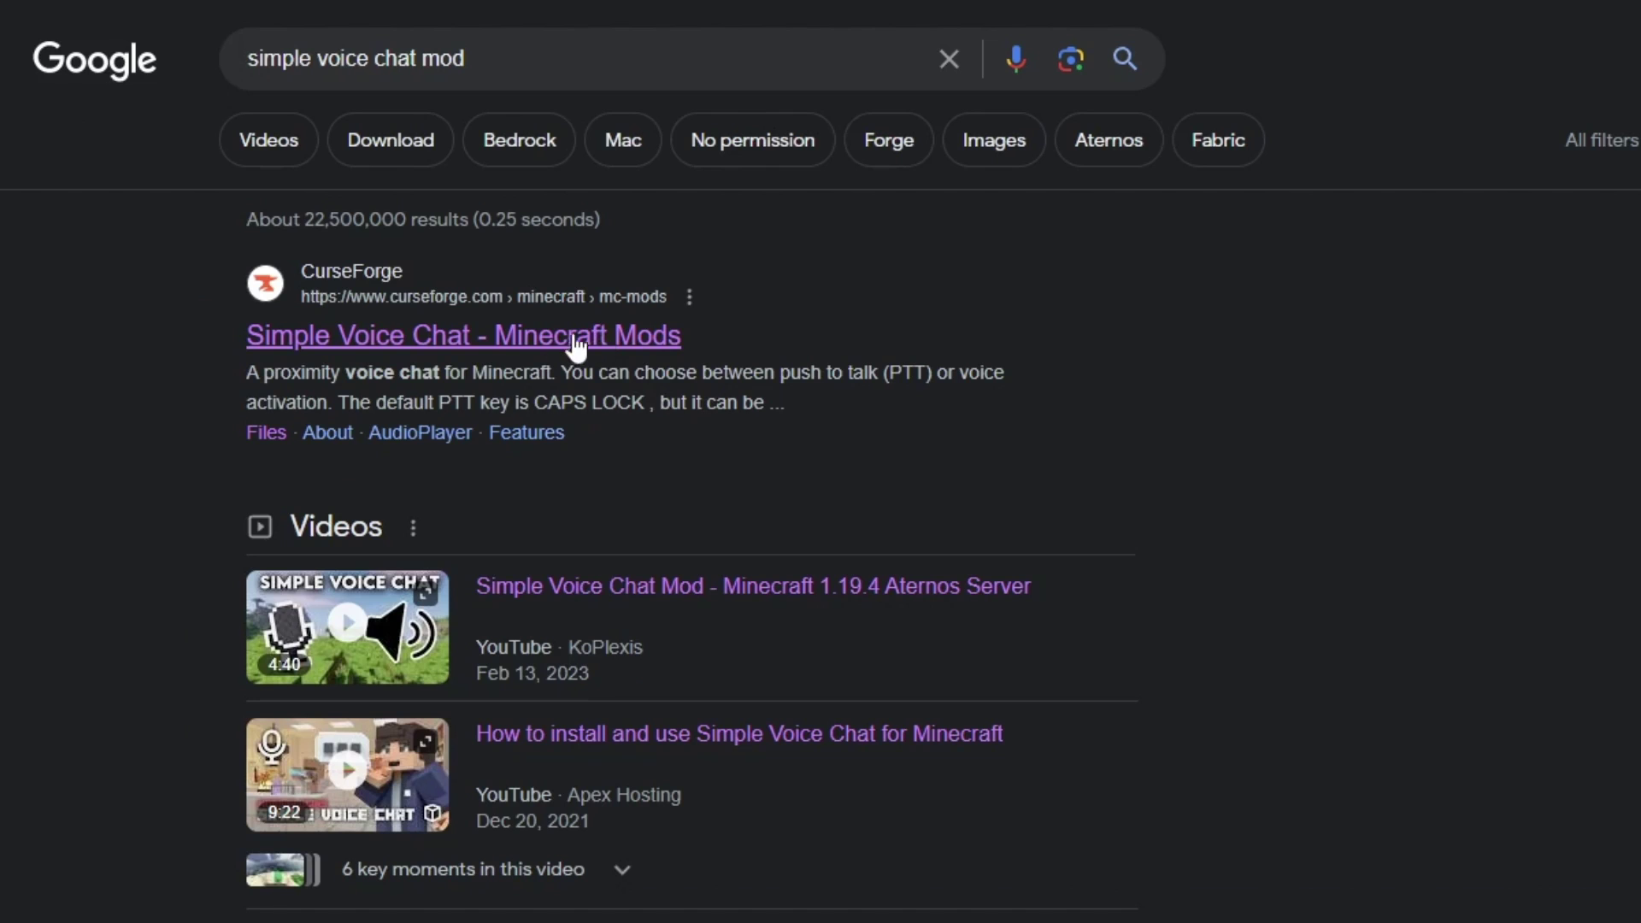
click(289, 346)
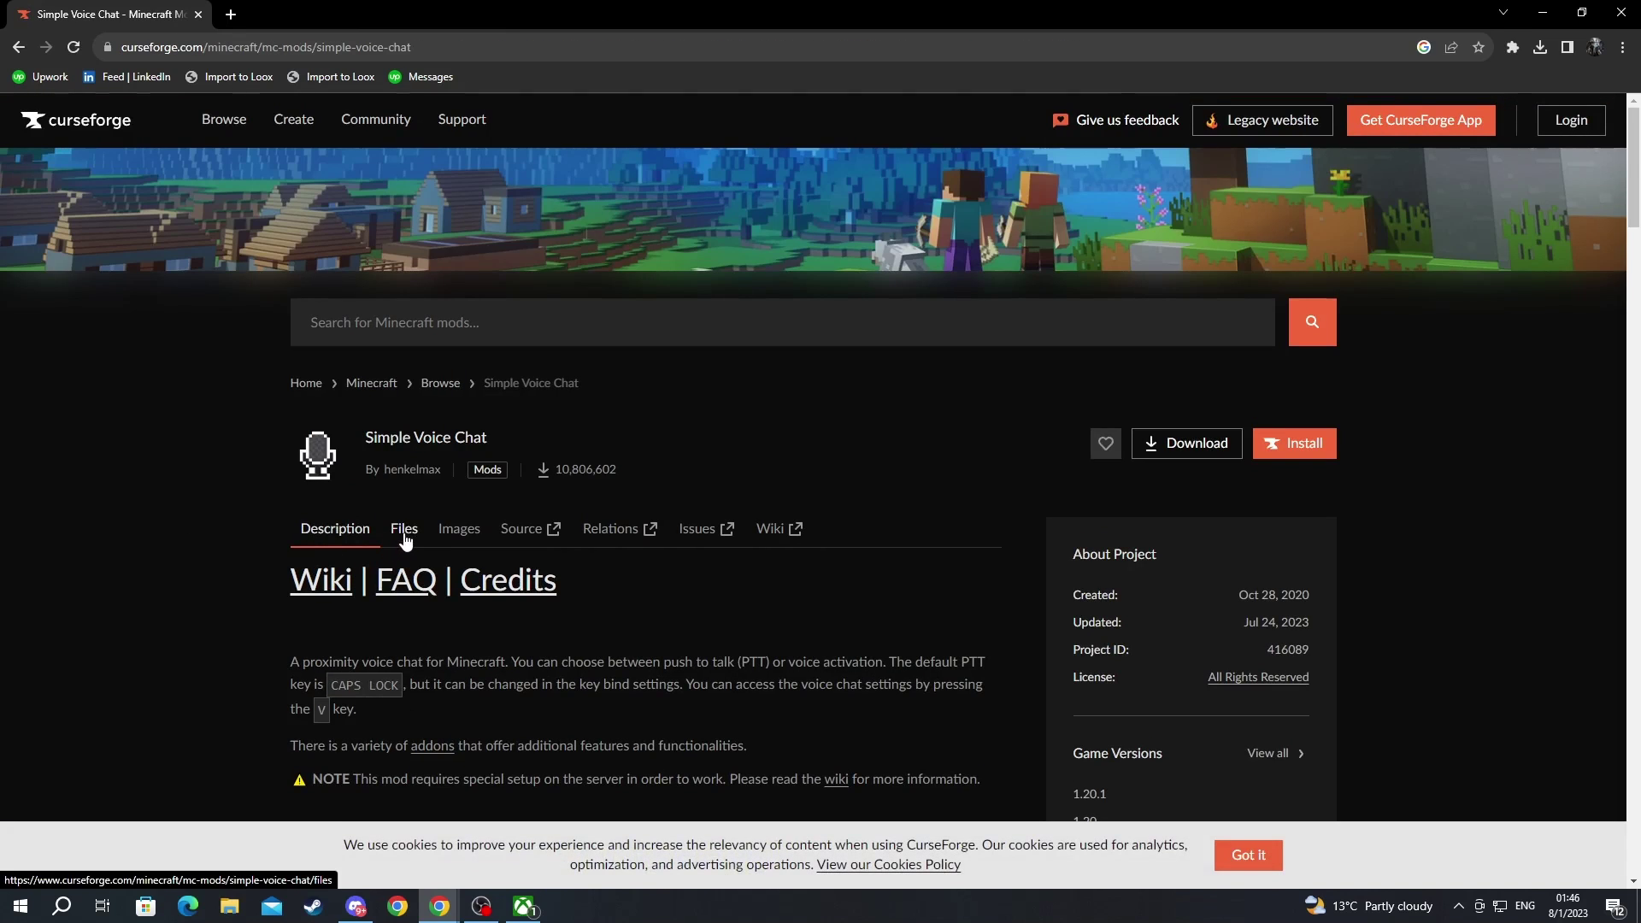
click(404, 529)
scroll(481, 363, down, 3)
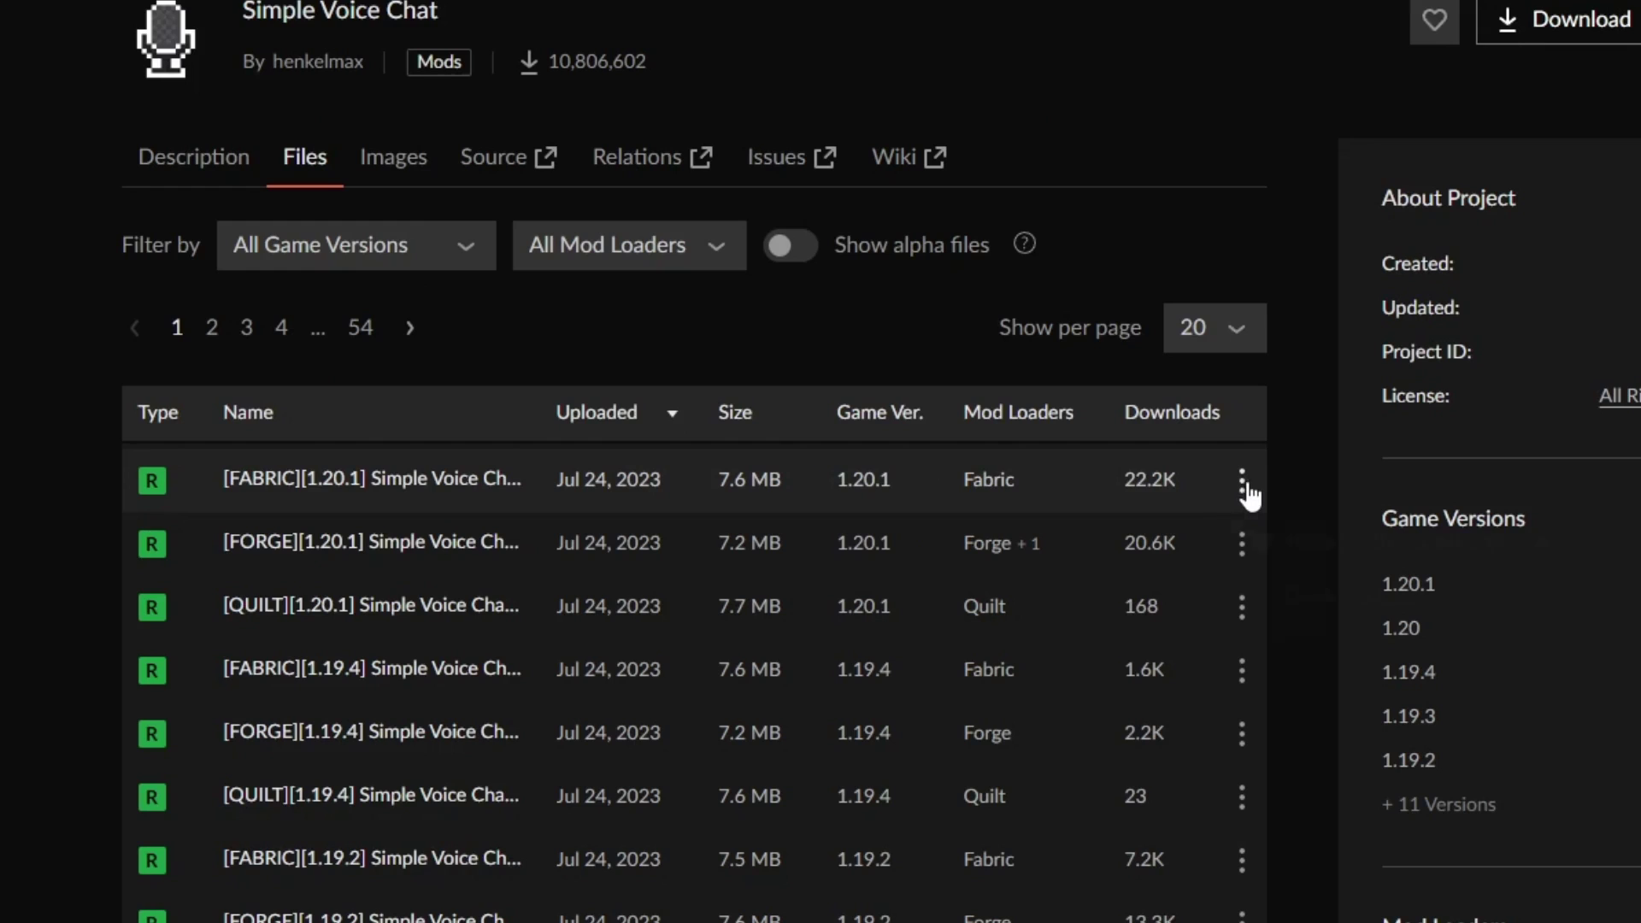
click(1244, 483)
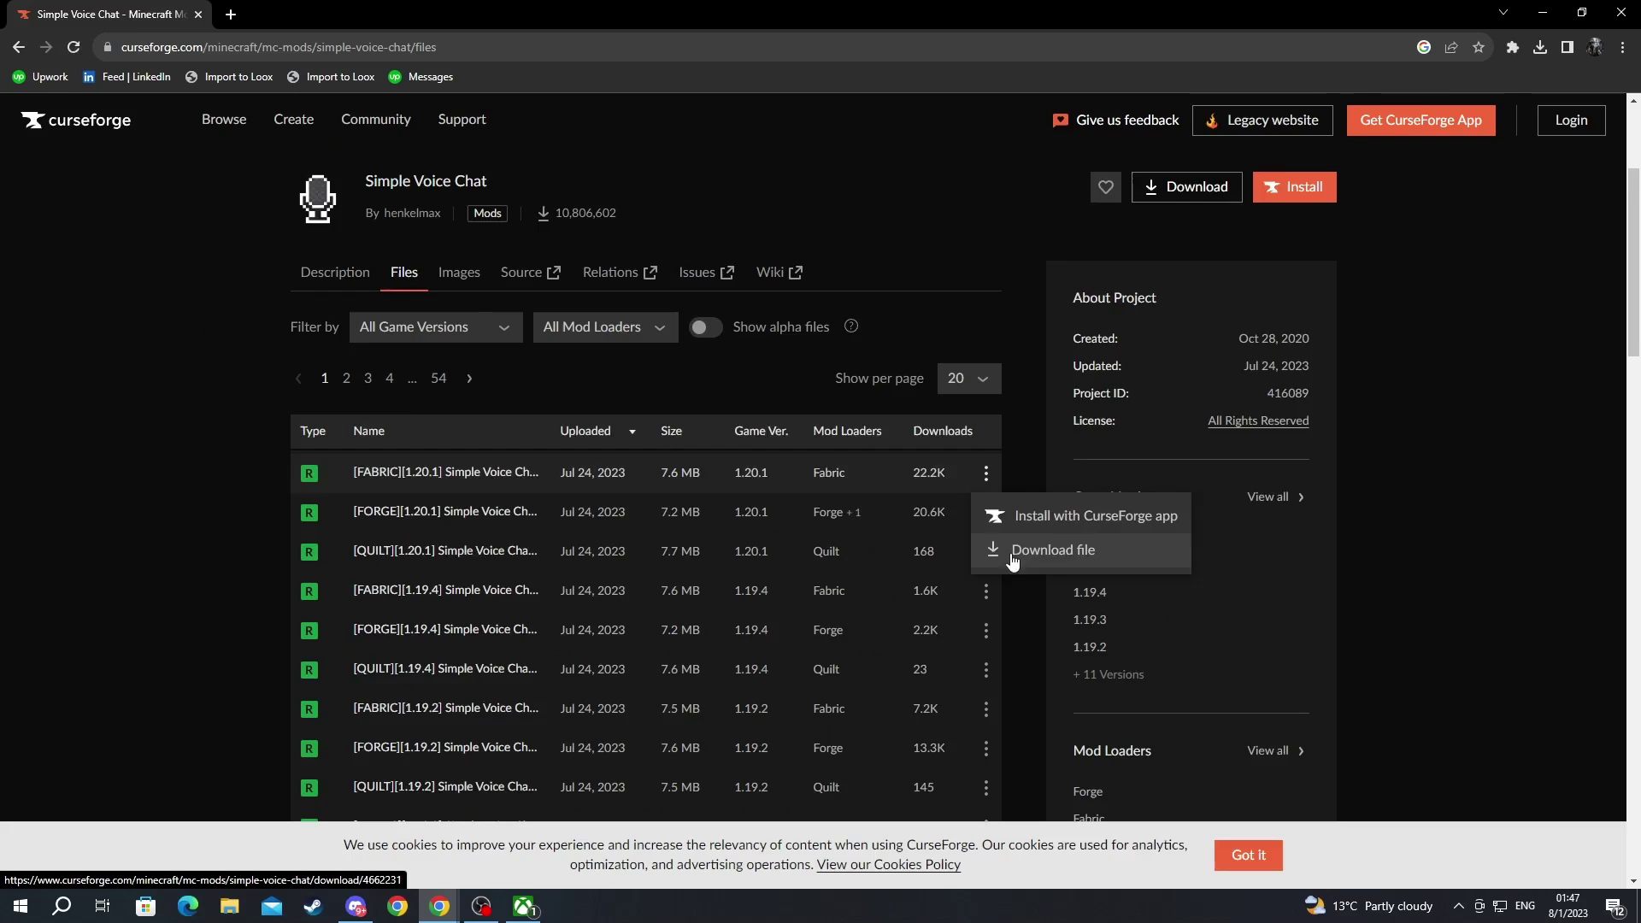
click(1350, 604)
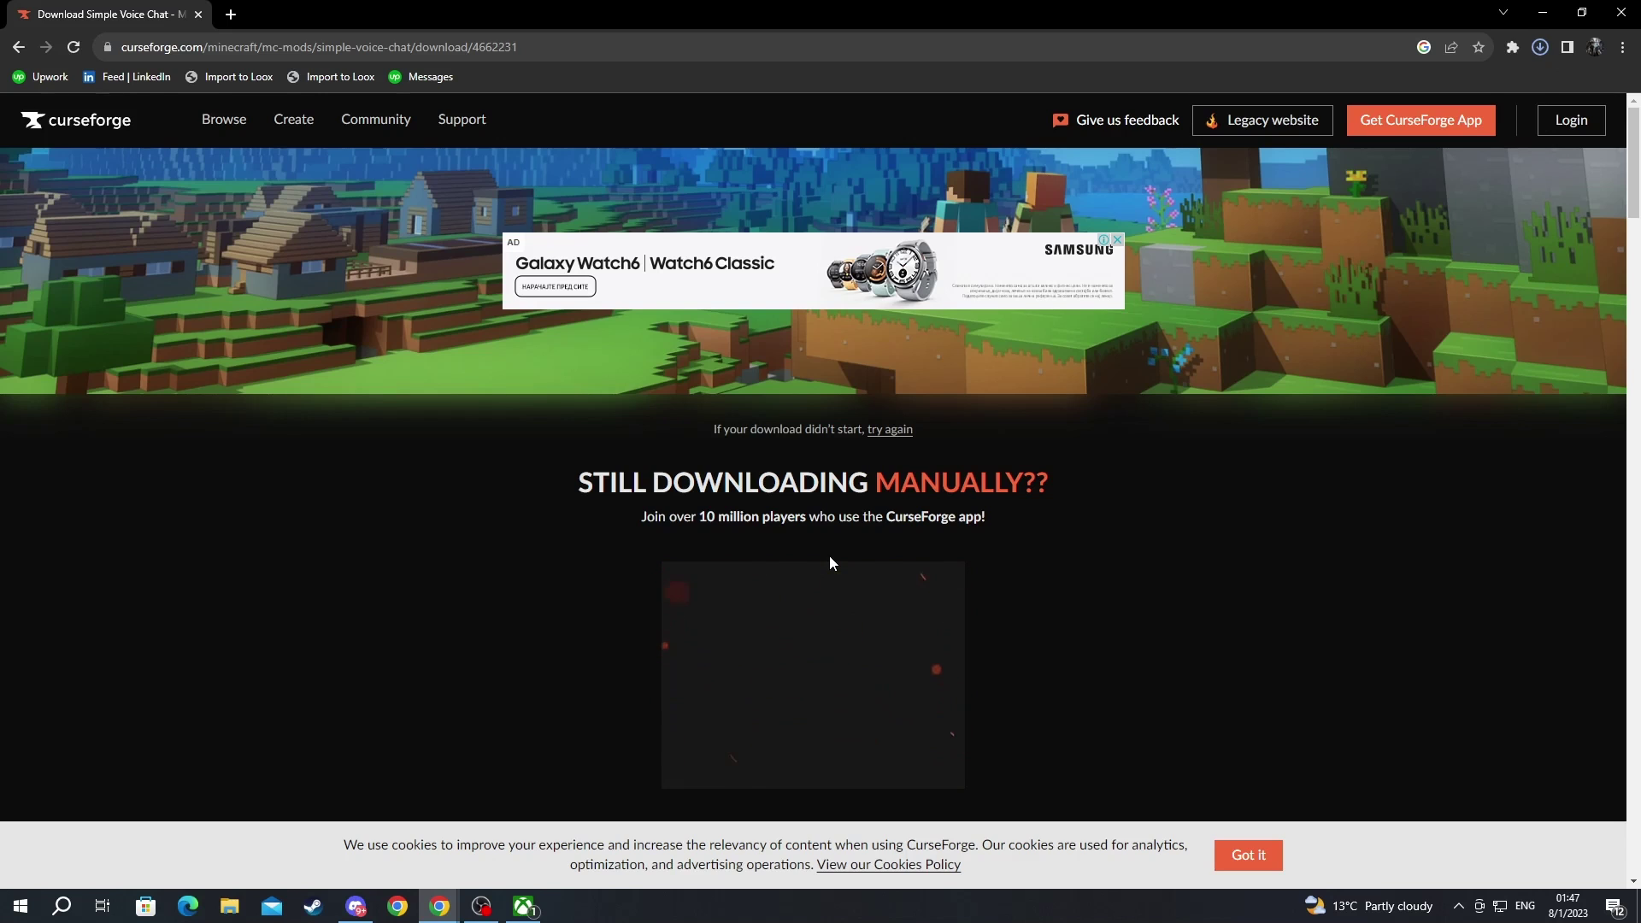
mouse_move(1398, 115)
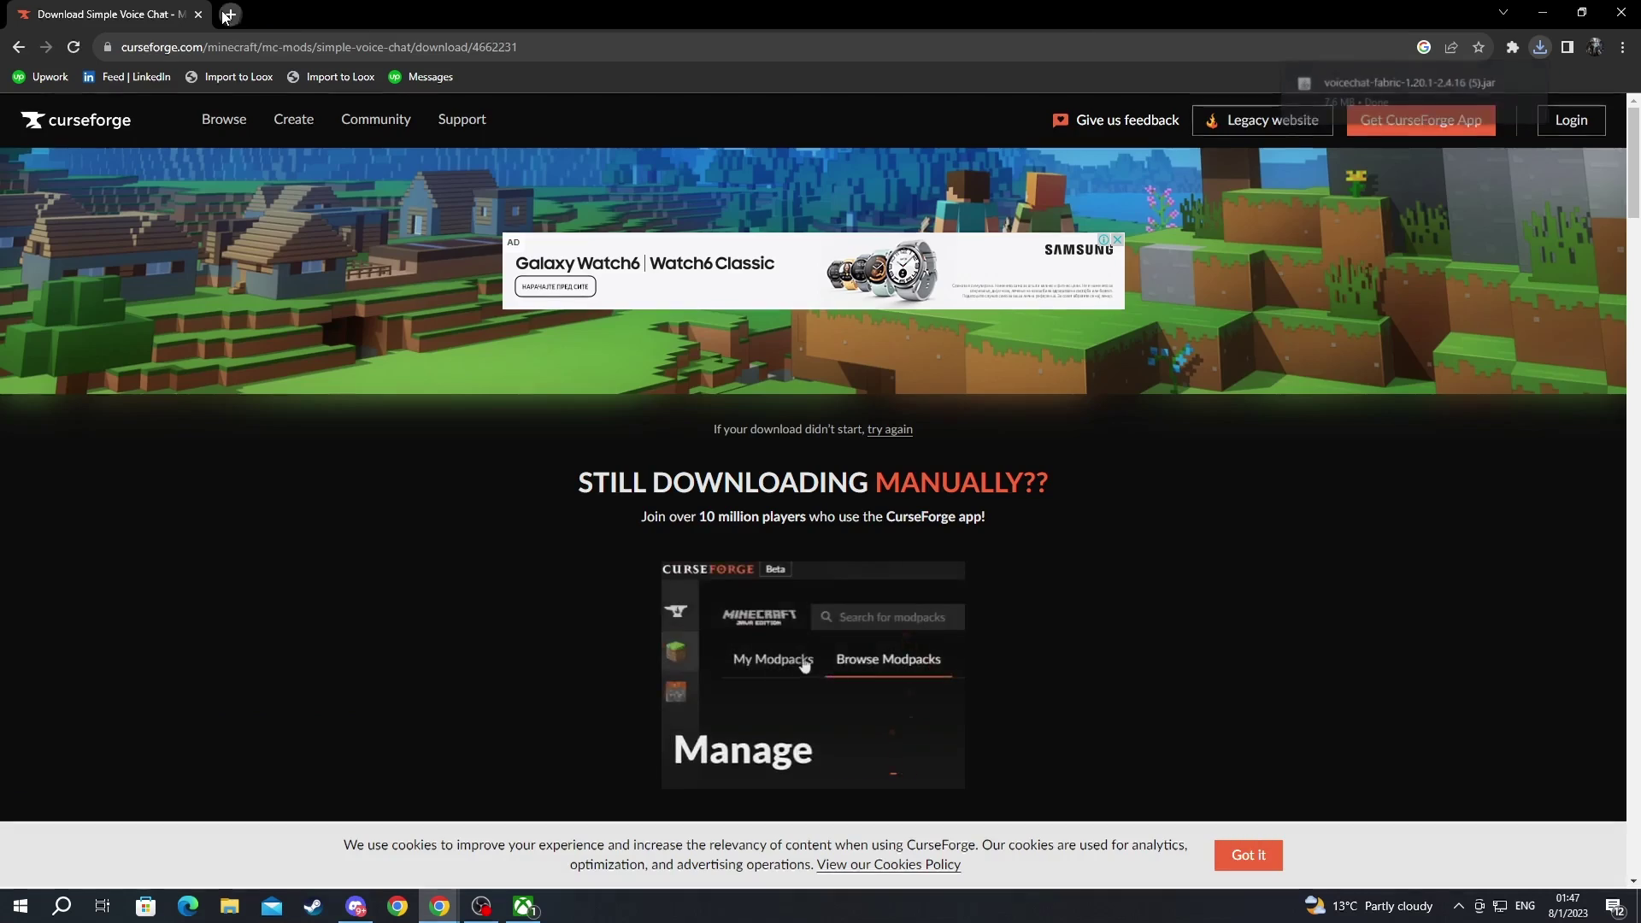
- In a new tab, search for 'fabric' and open the official Fabric website
key(ctrl+t)
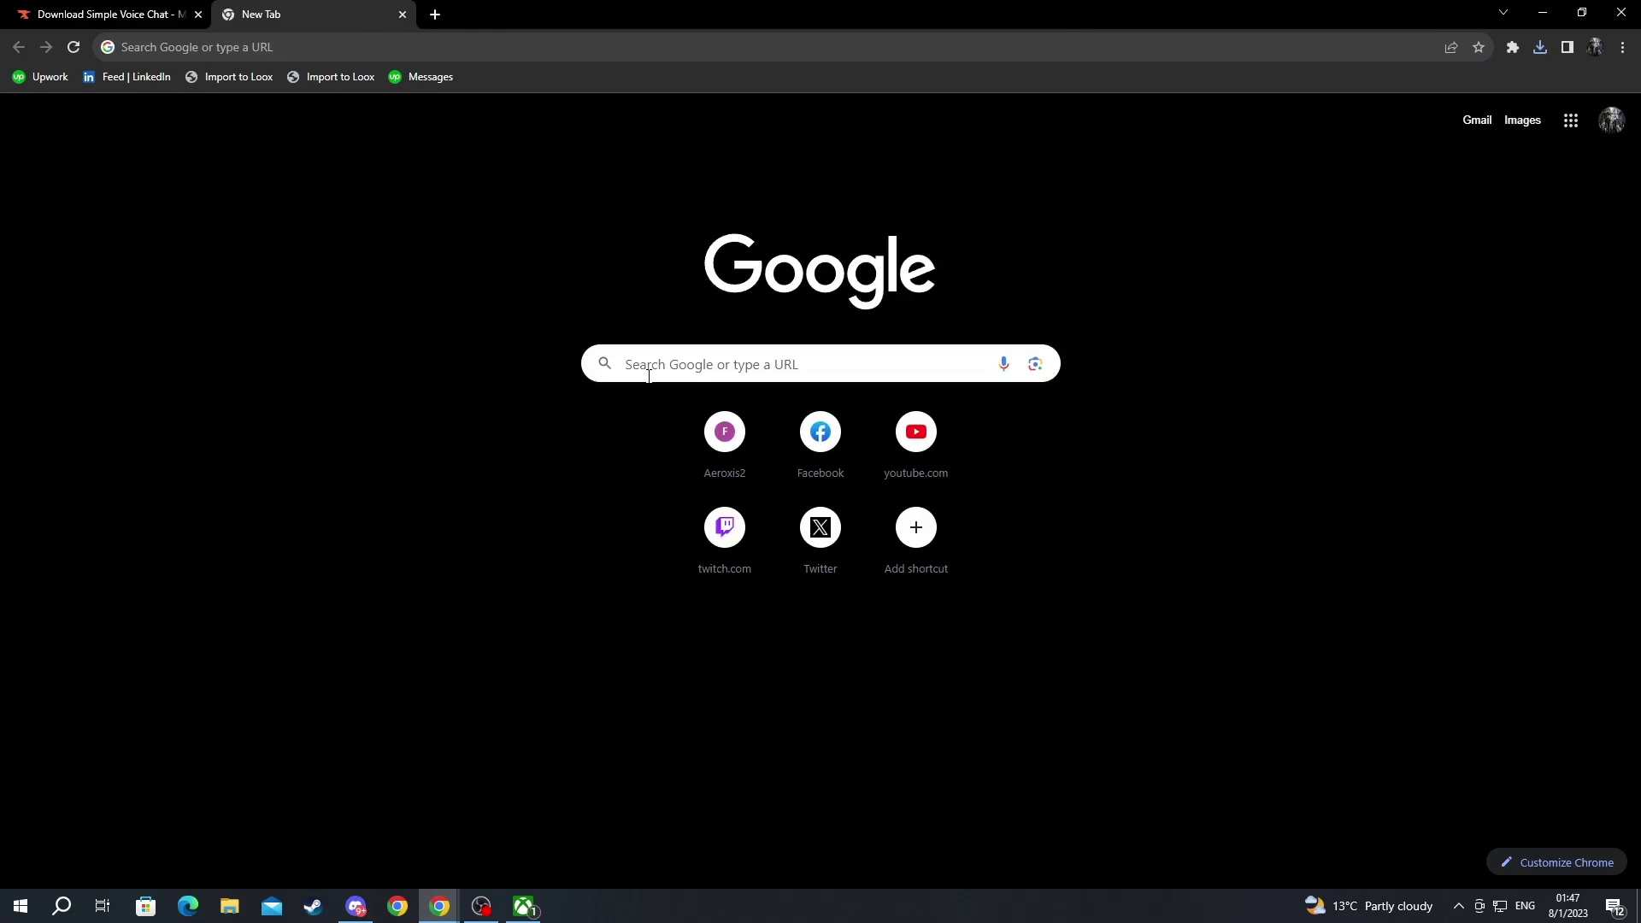
click(648, 377)
text(fabric)
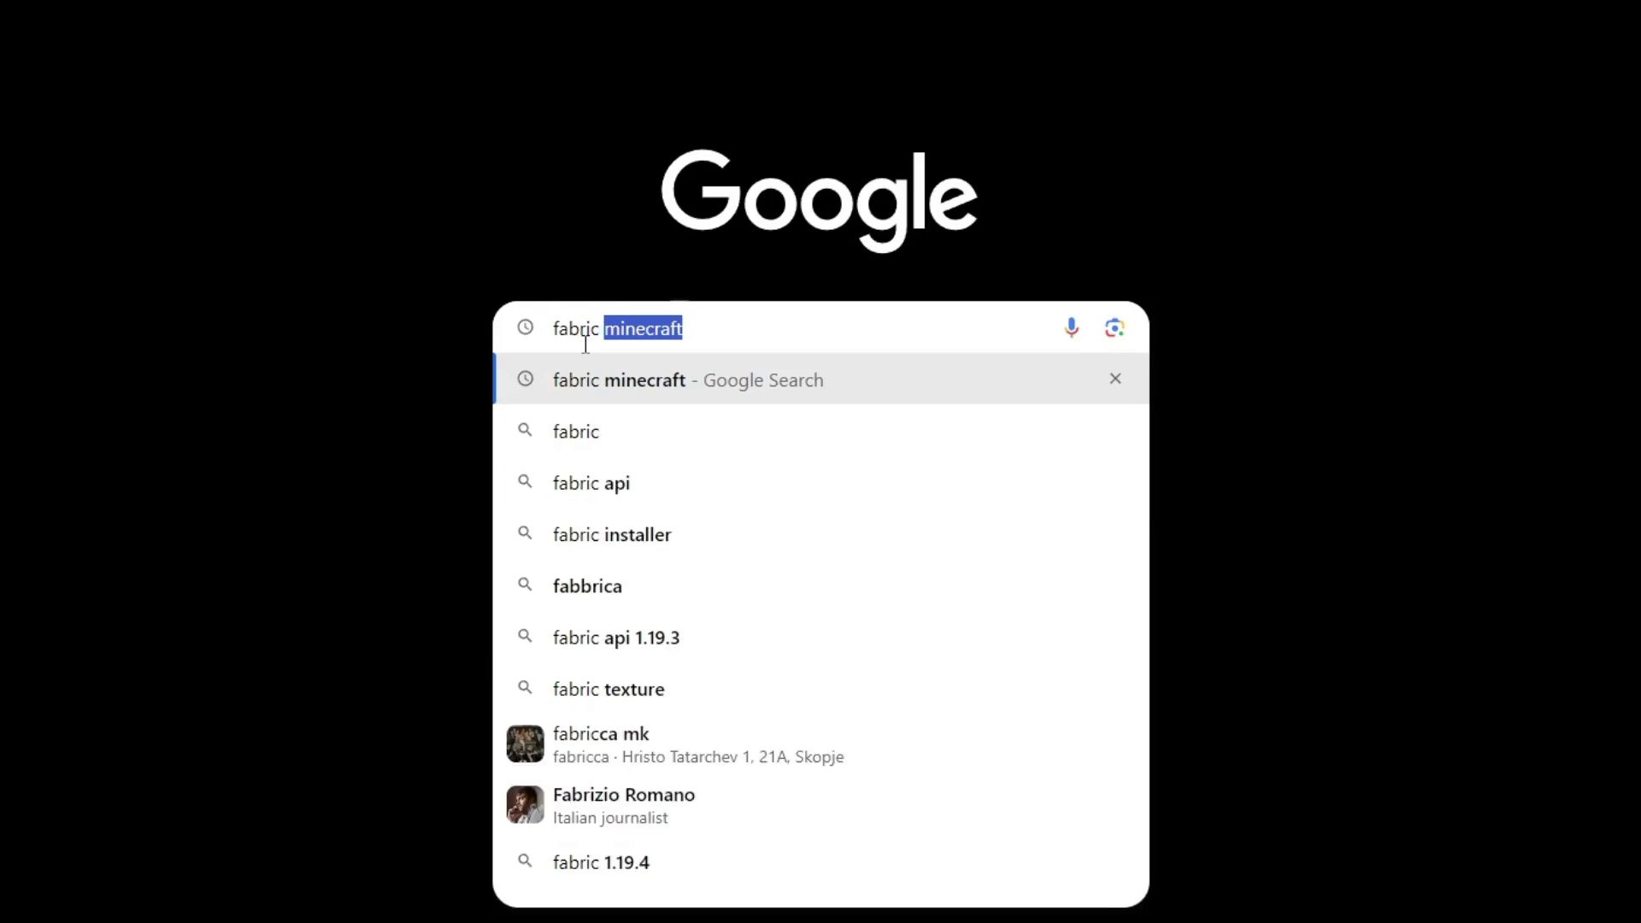
key(Return)
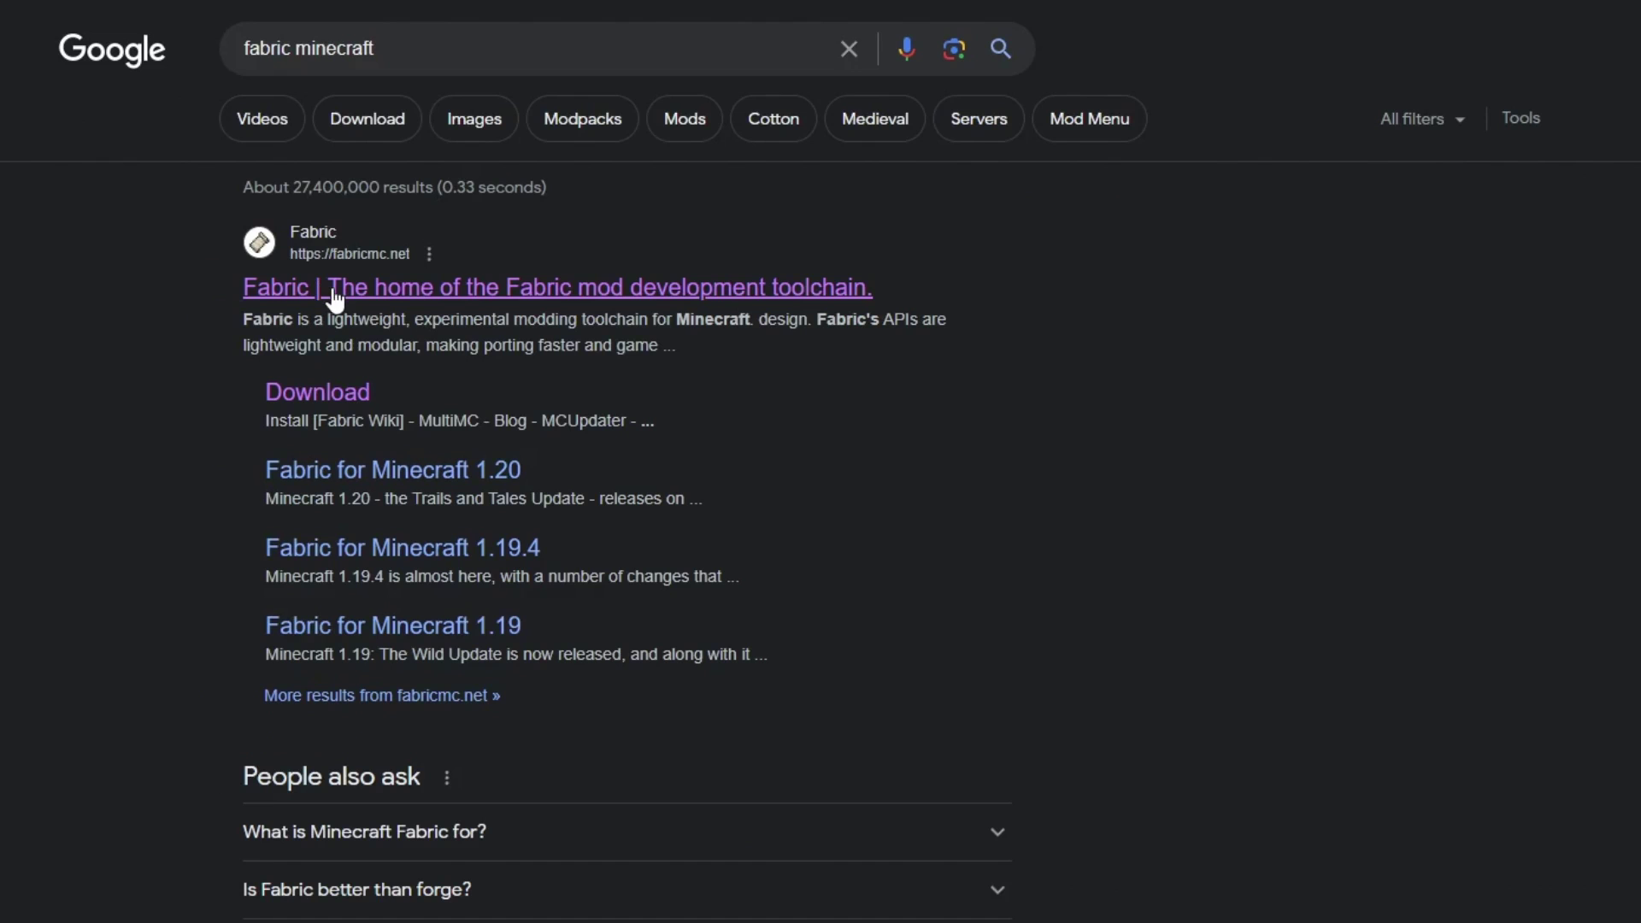
click(334, 291)
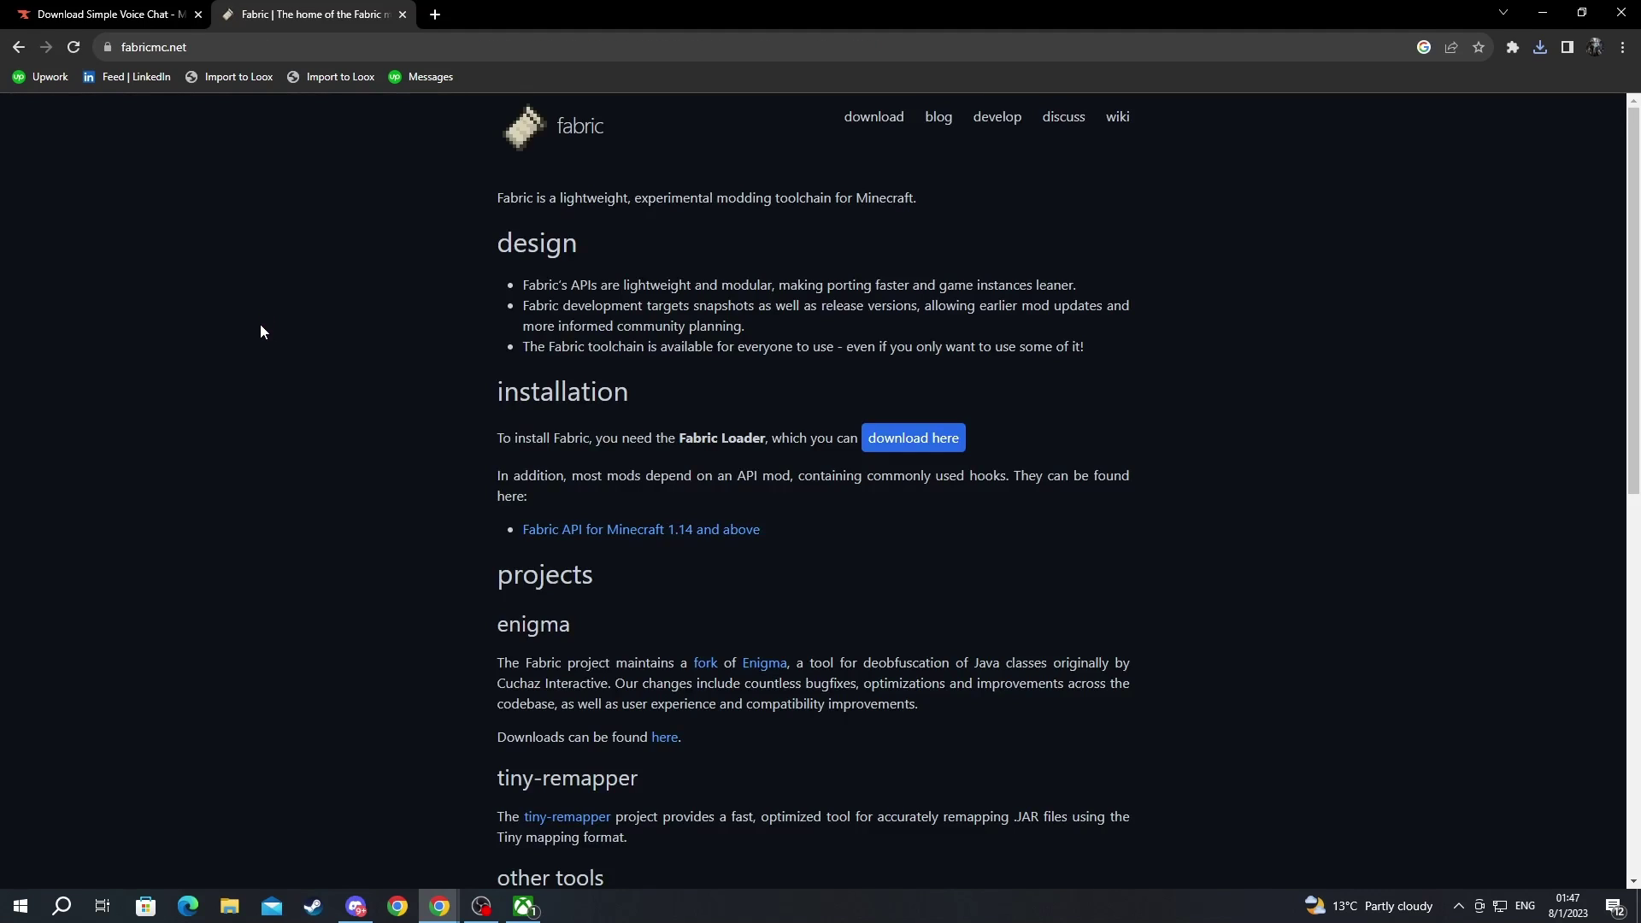
- Download the Fabric installer 0.11.2 for Windows and confirm it in the downloads list
double_click(504, 399)
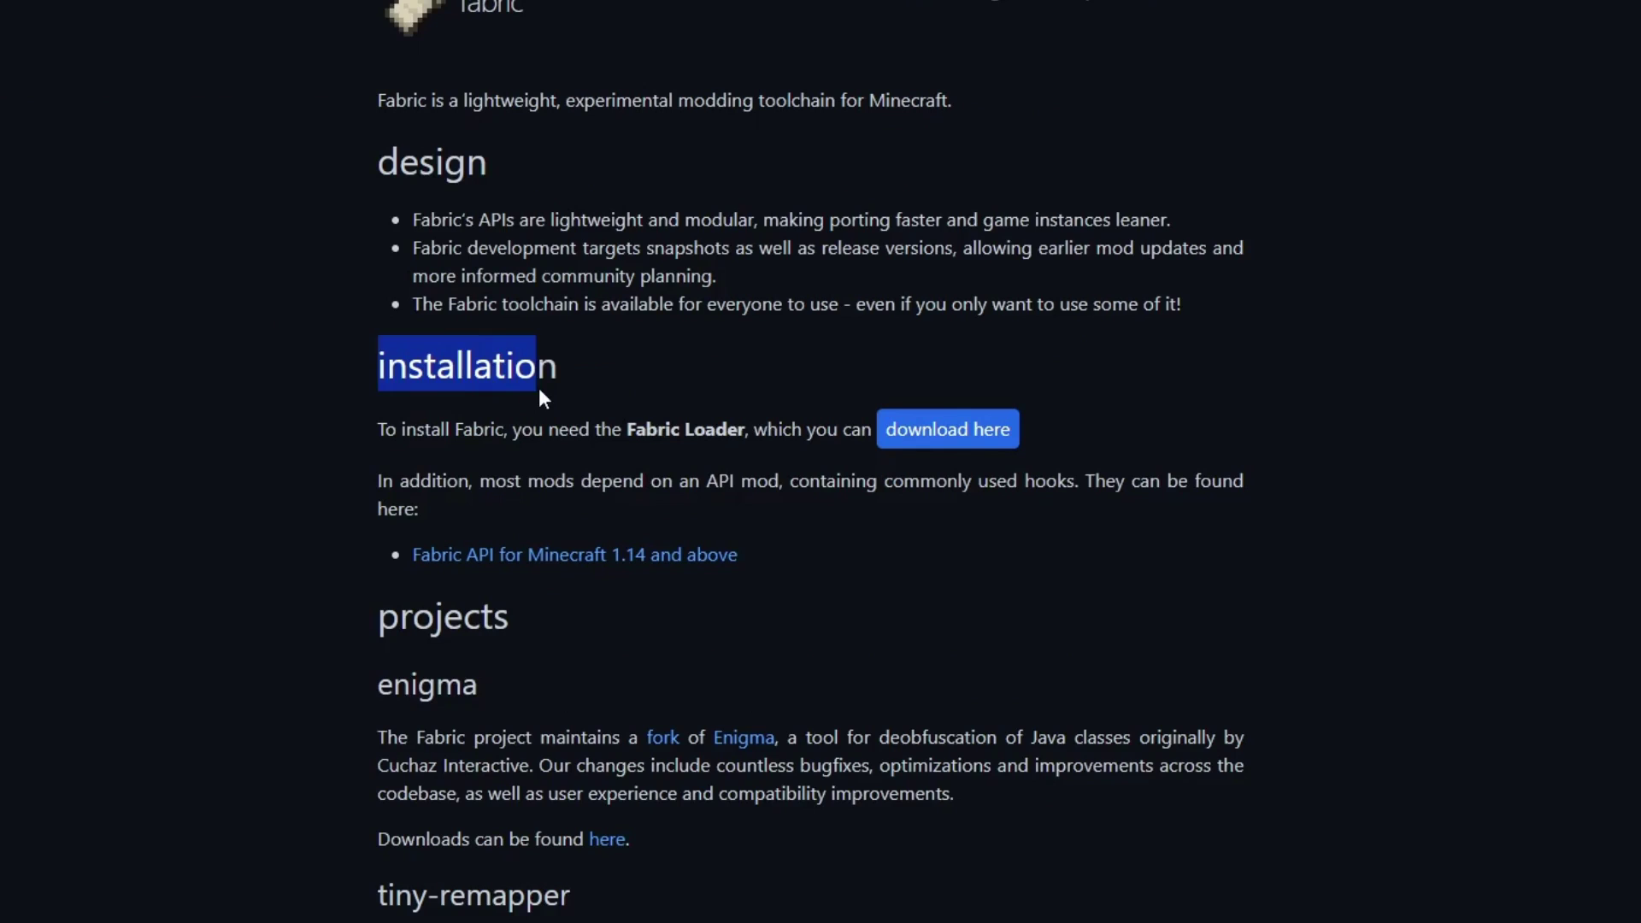
click(564, 433)
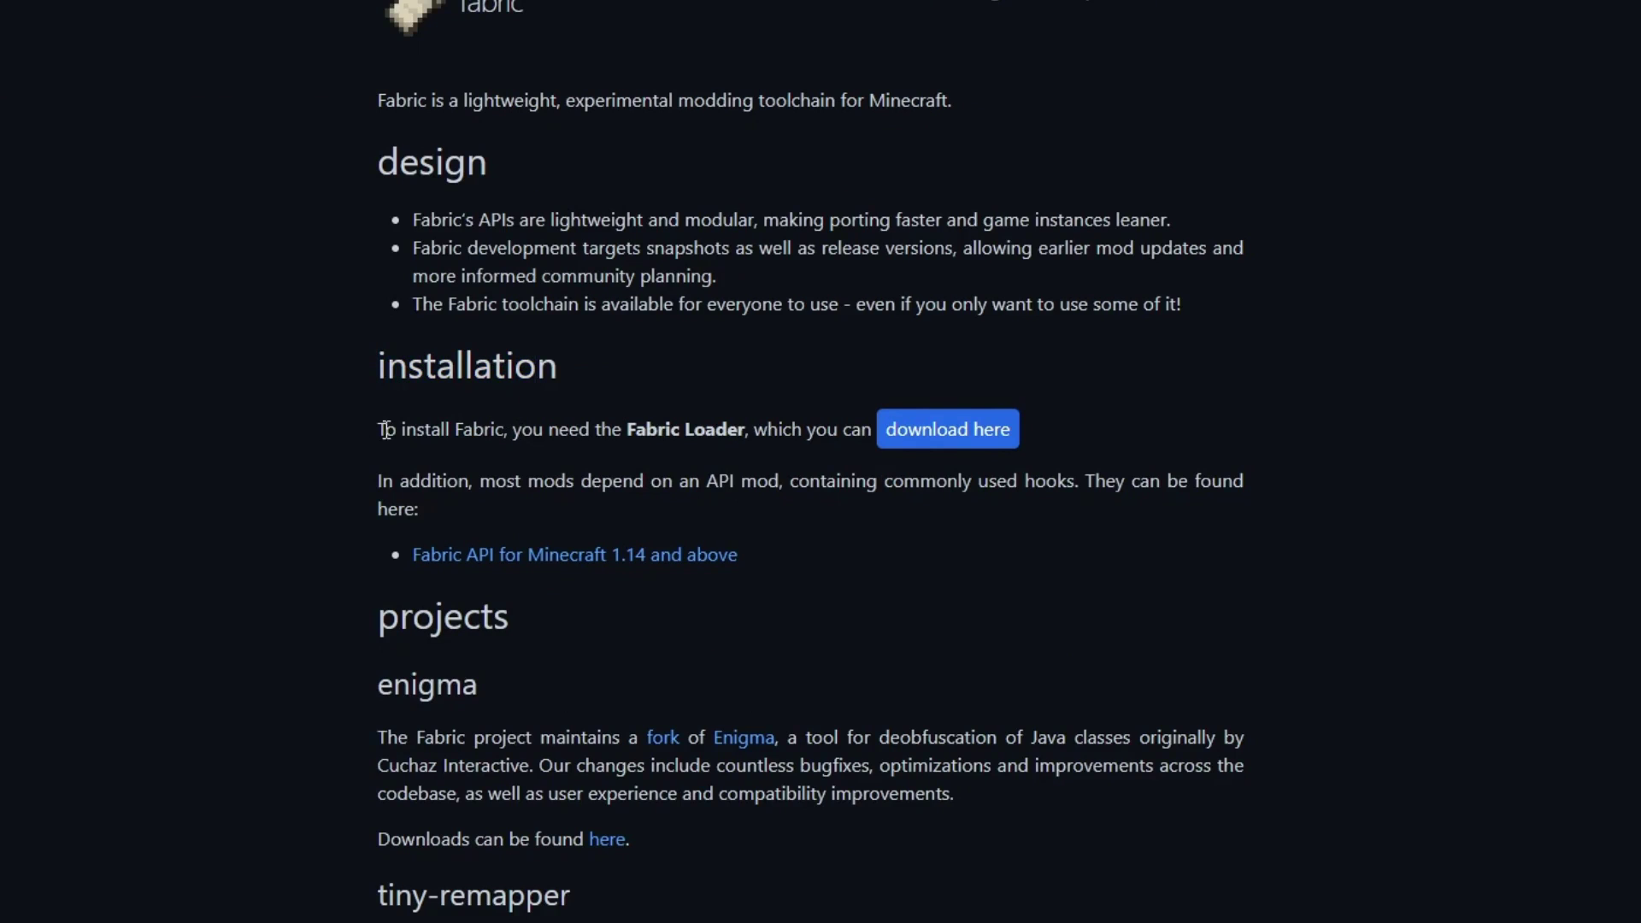
drag(386, 430, 725, 444)
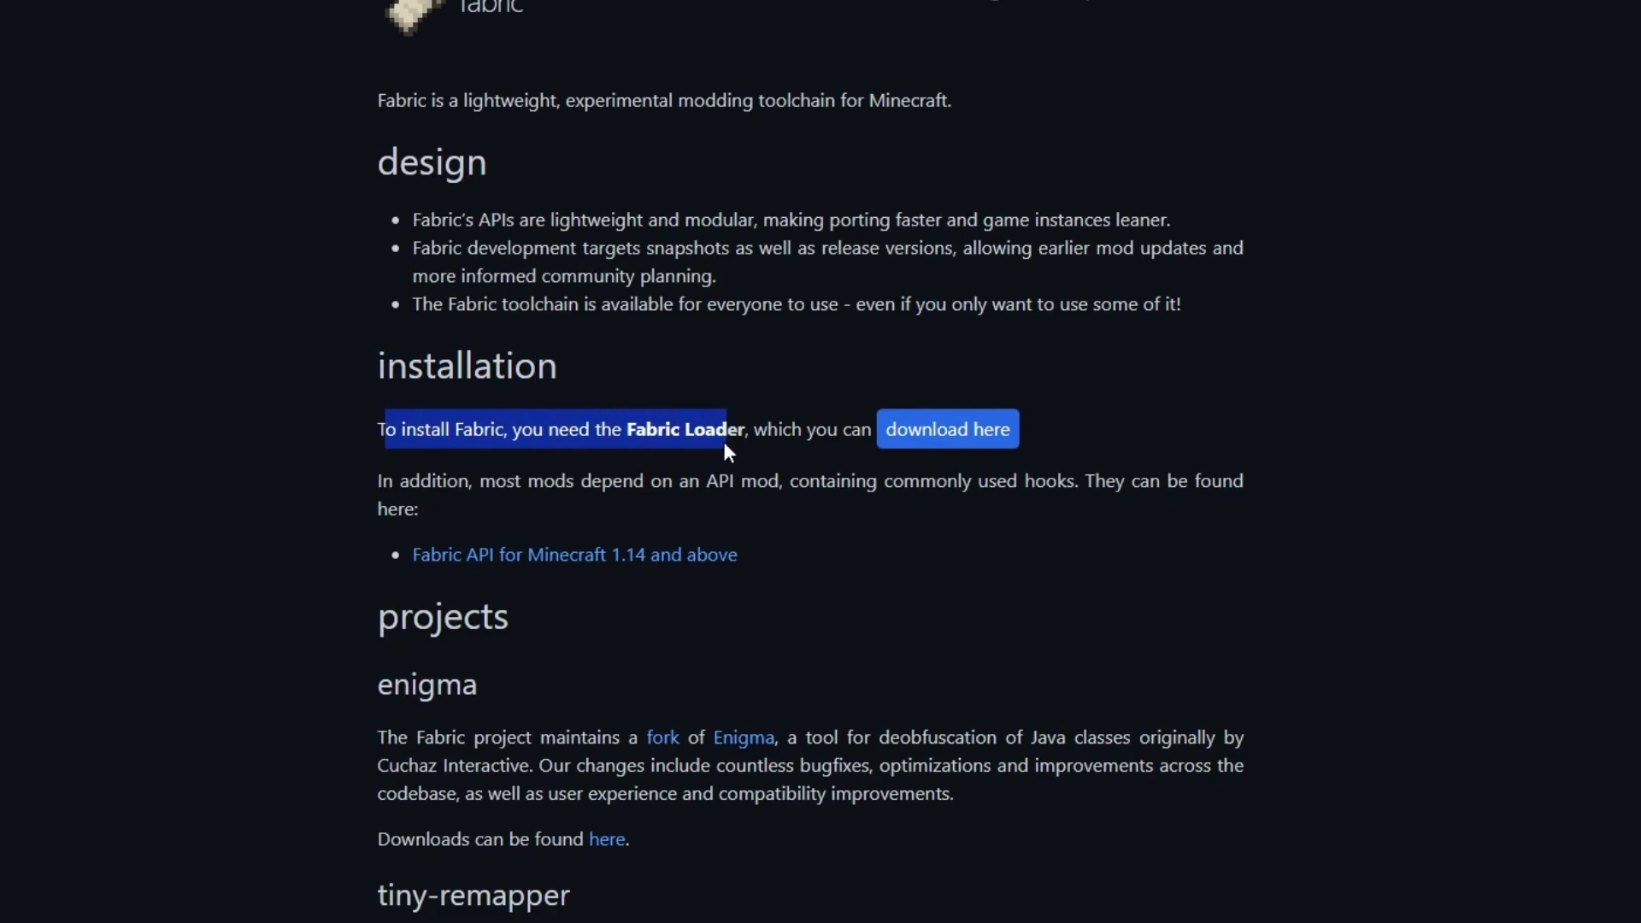
click(773, 437)
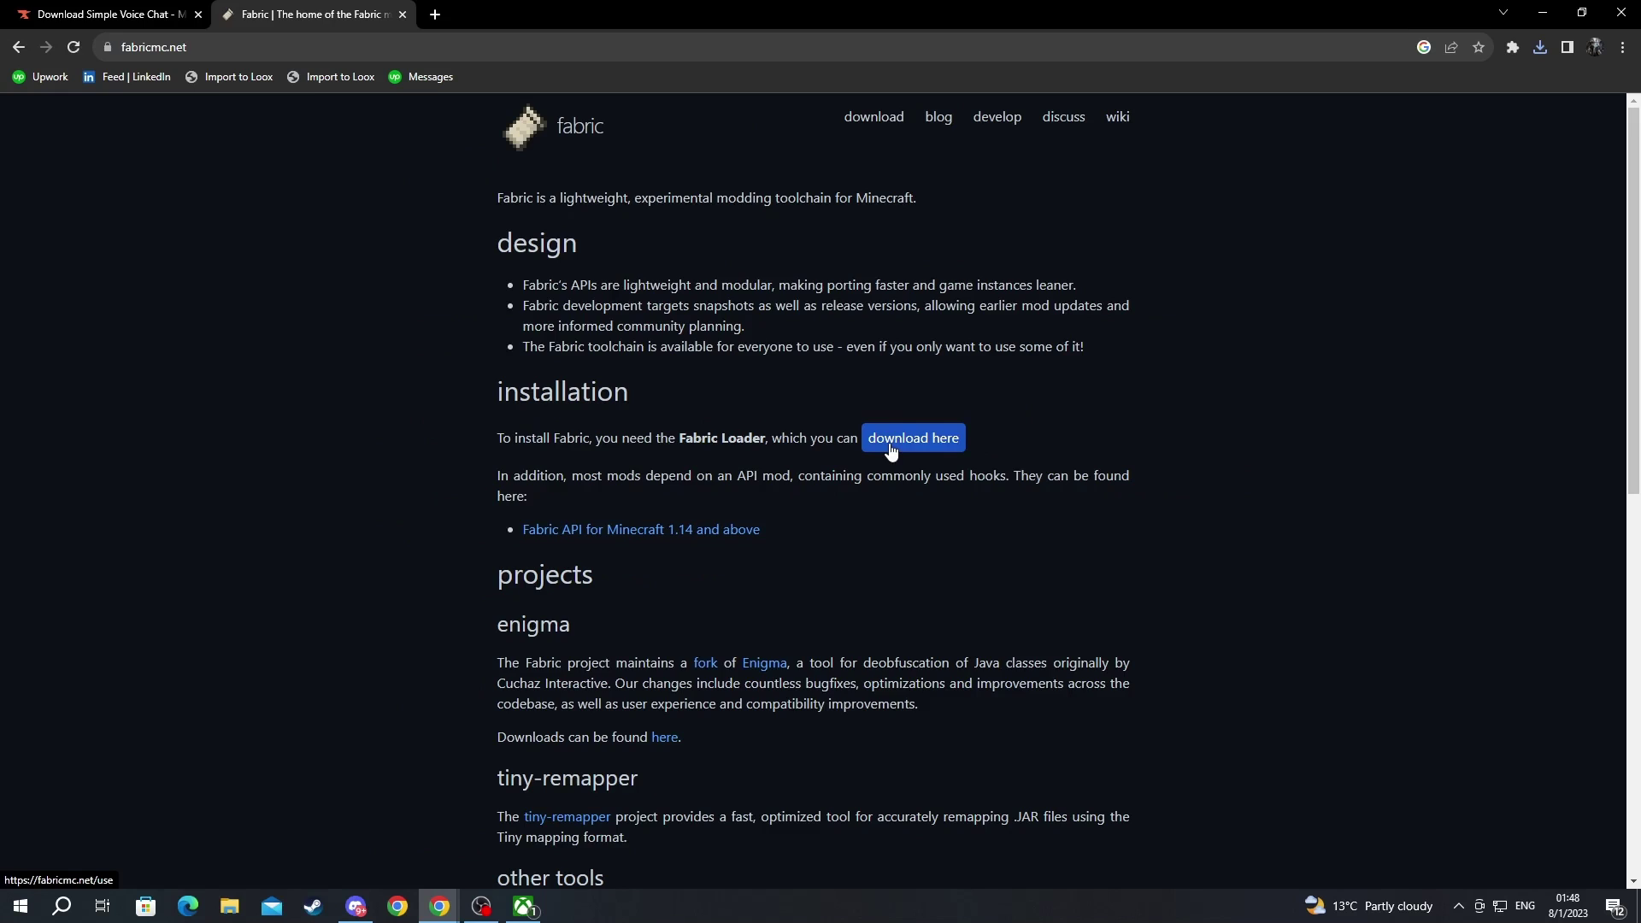
click(919, 447)
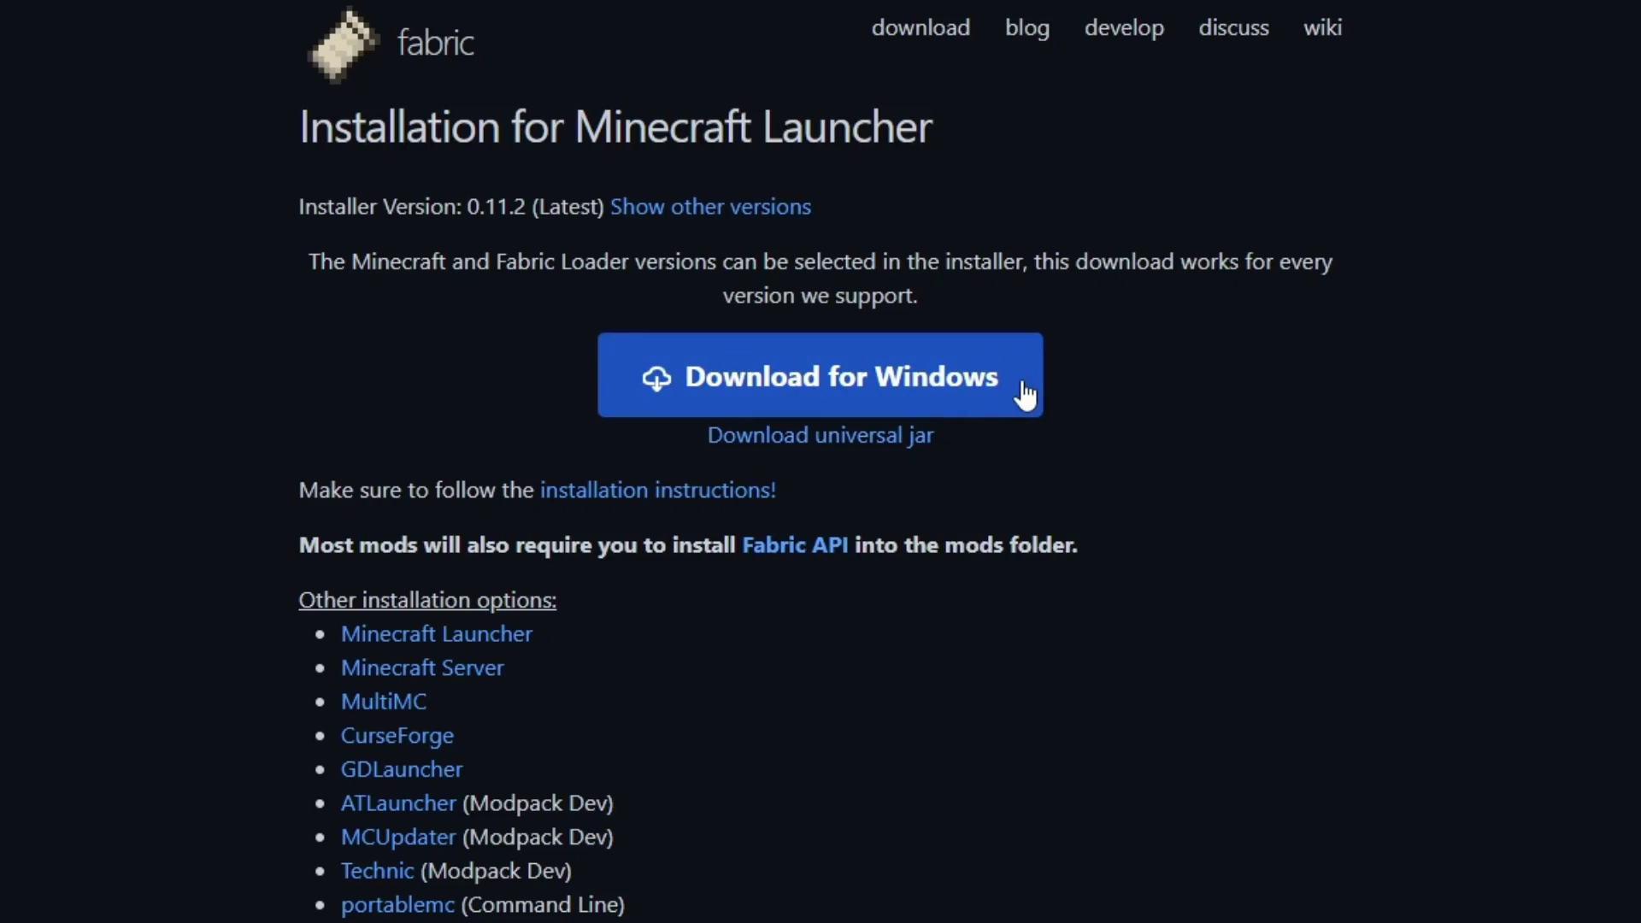
click(991, 378)
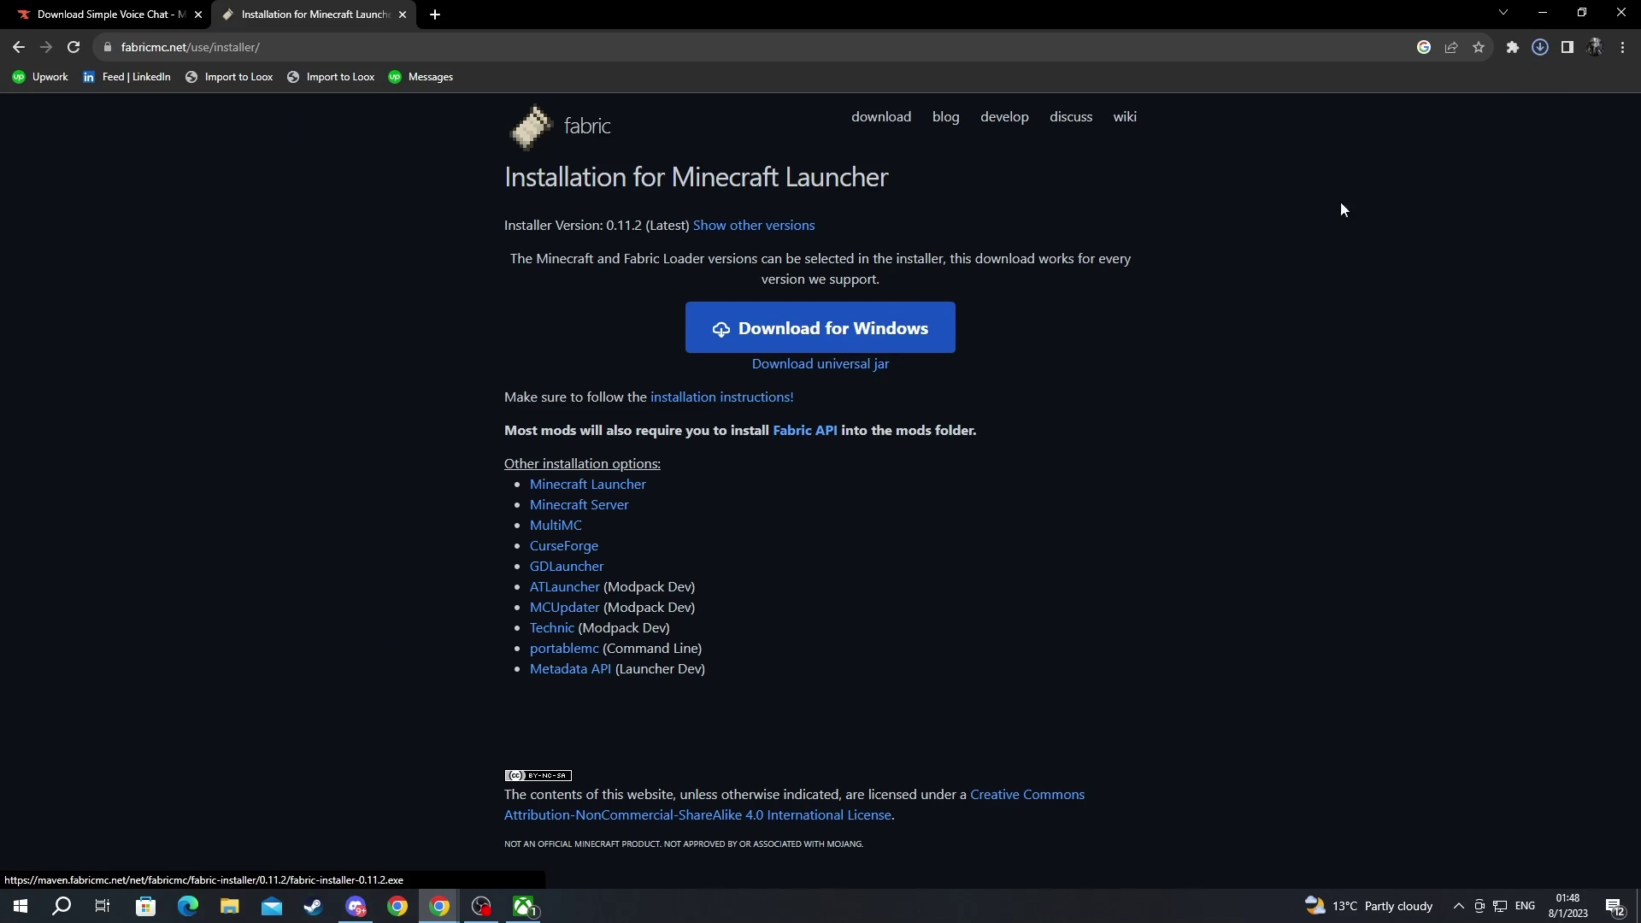
click(1542, 51)
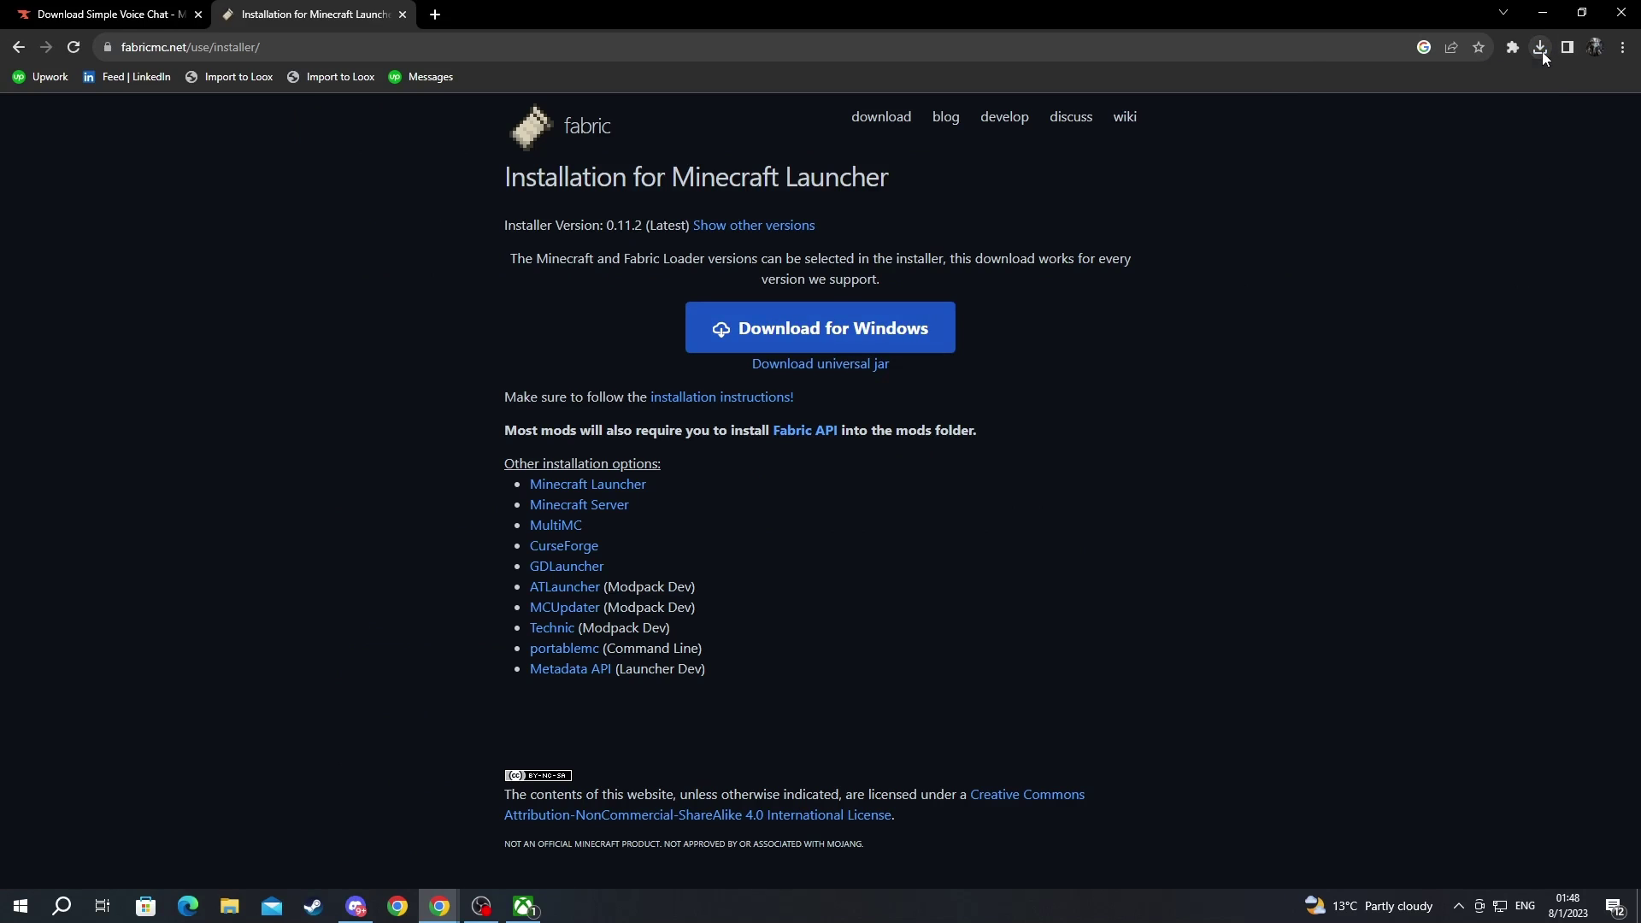
- Copy fabric-installer-0.11.2 (1) and voicechat-fabric-1.20.1-2.4.16 (5) from Downloads to the desktop
click(1618, 10)
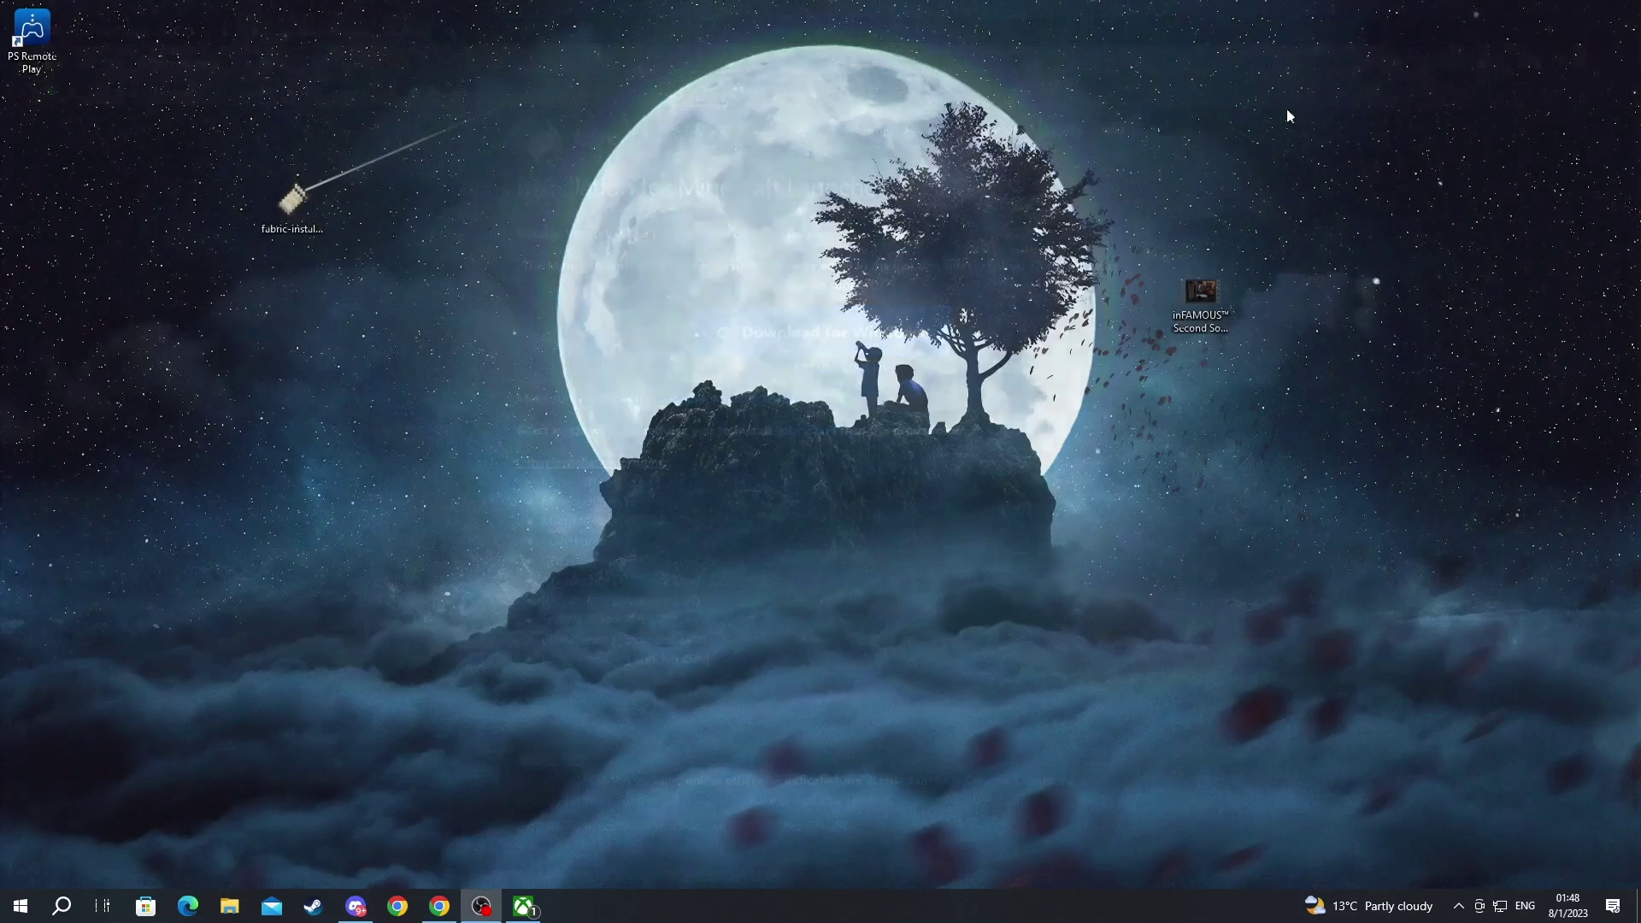
click(228, 907)
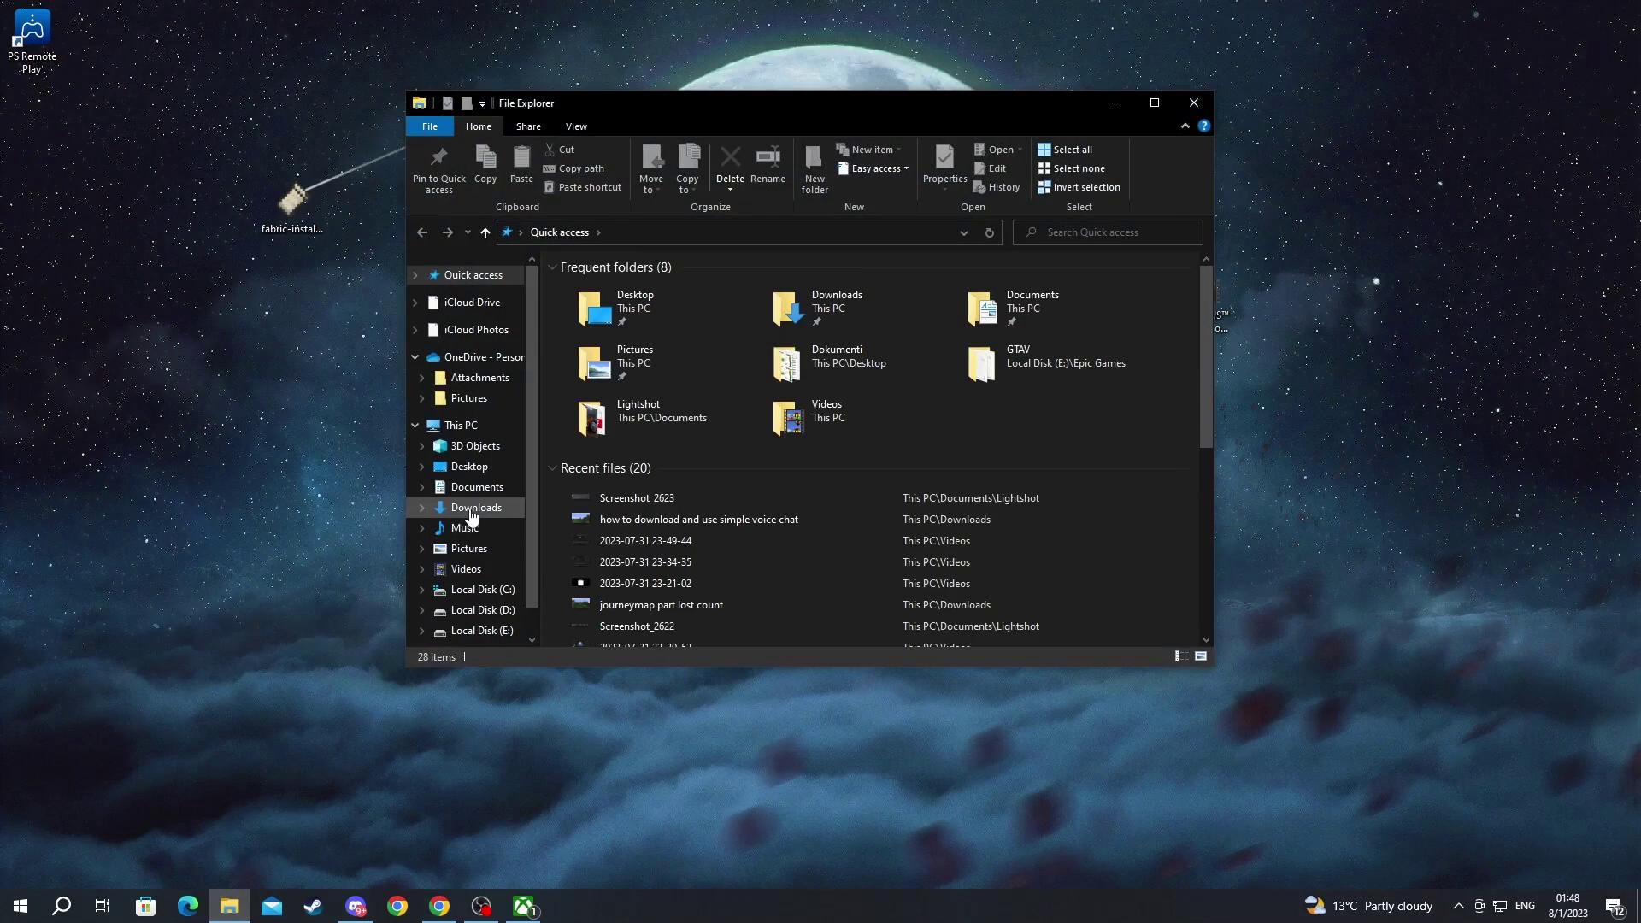
click(464, 512)
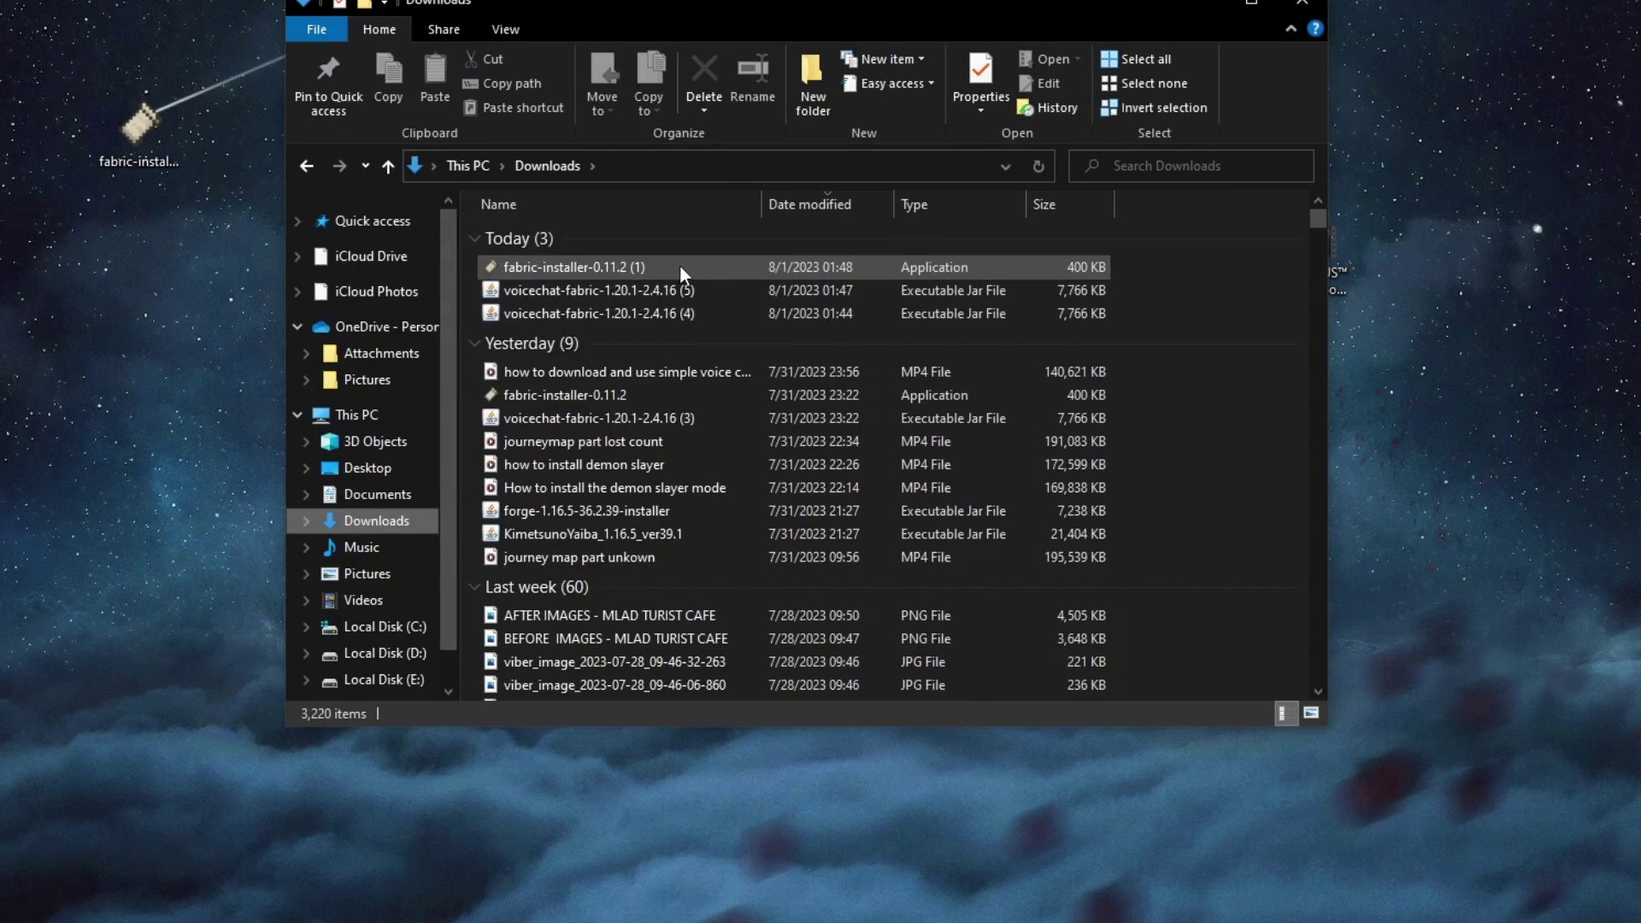
drag(1162, 284, 116, 434)
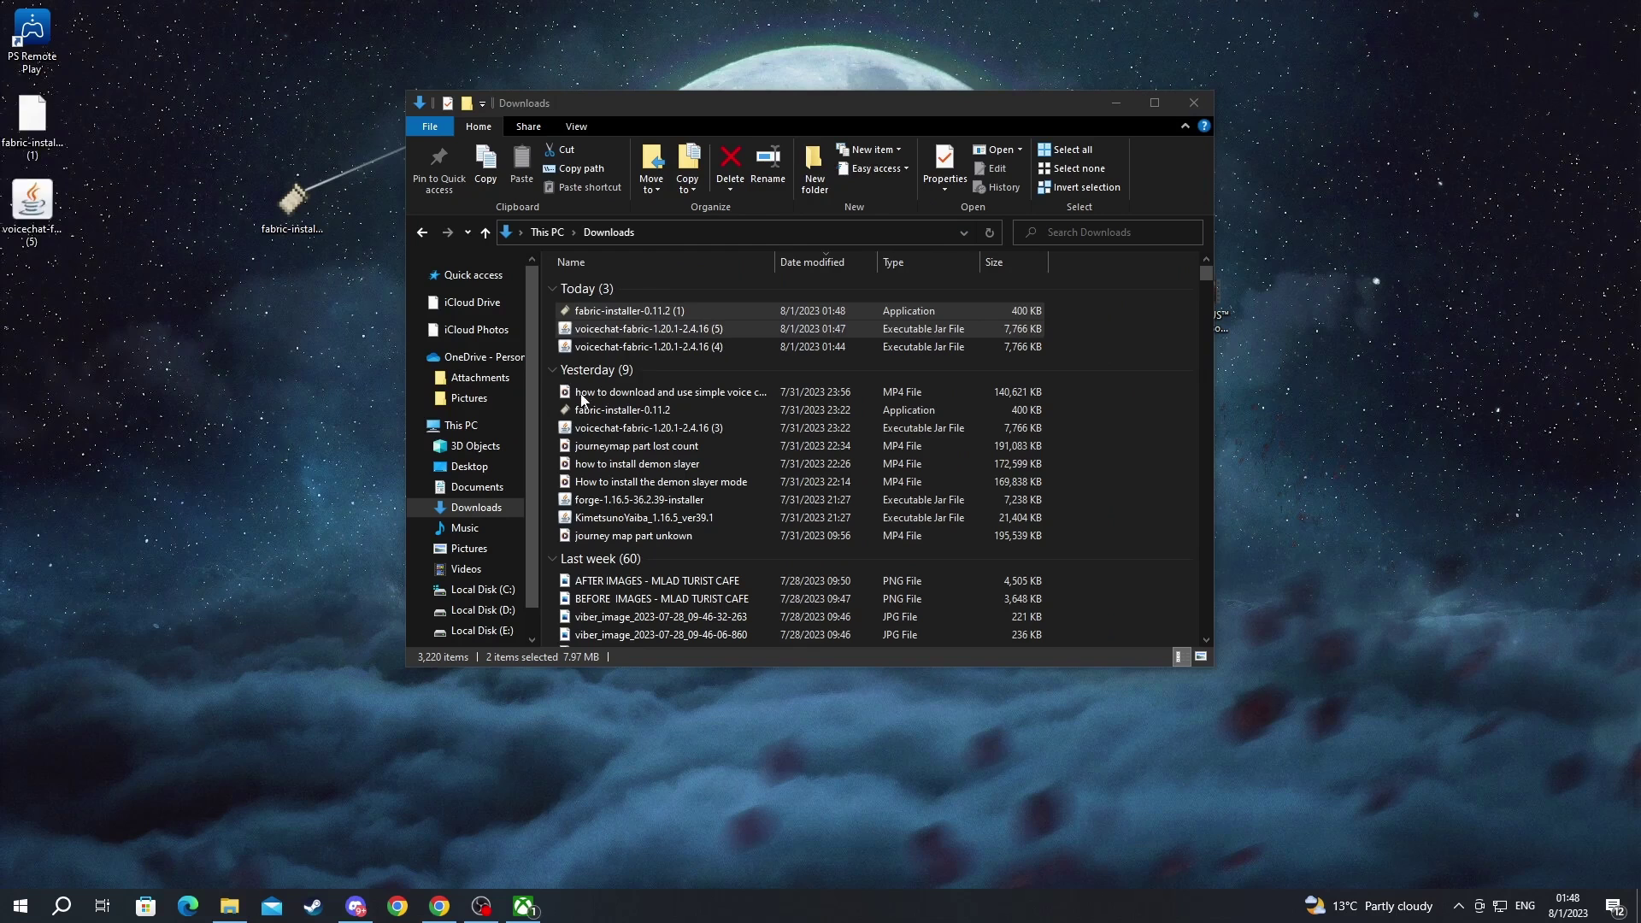
click(1202, 104)
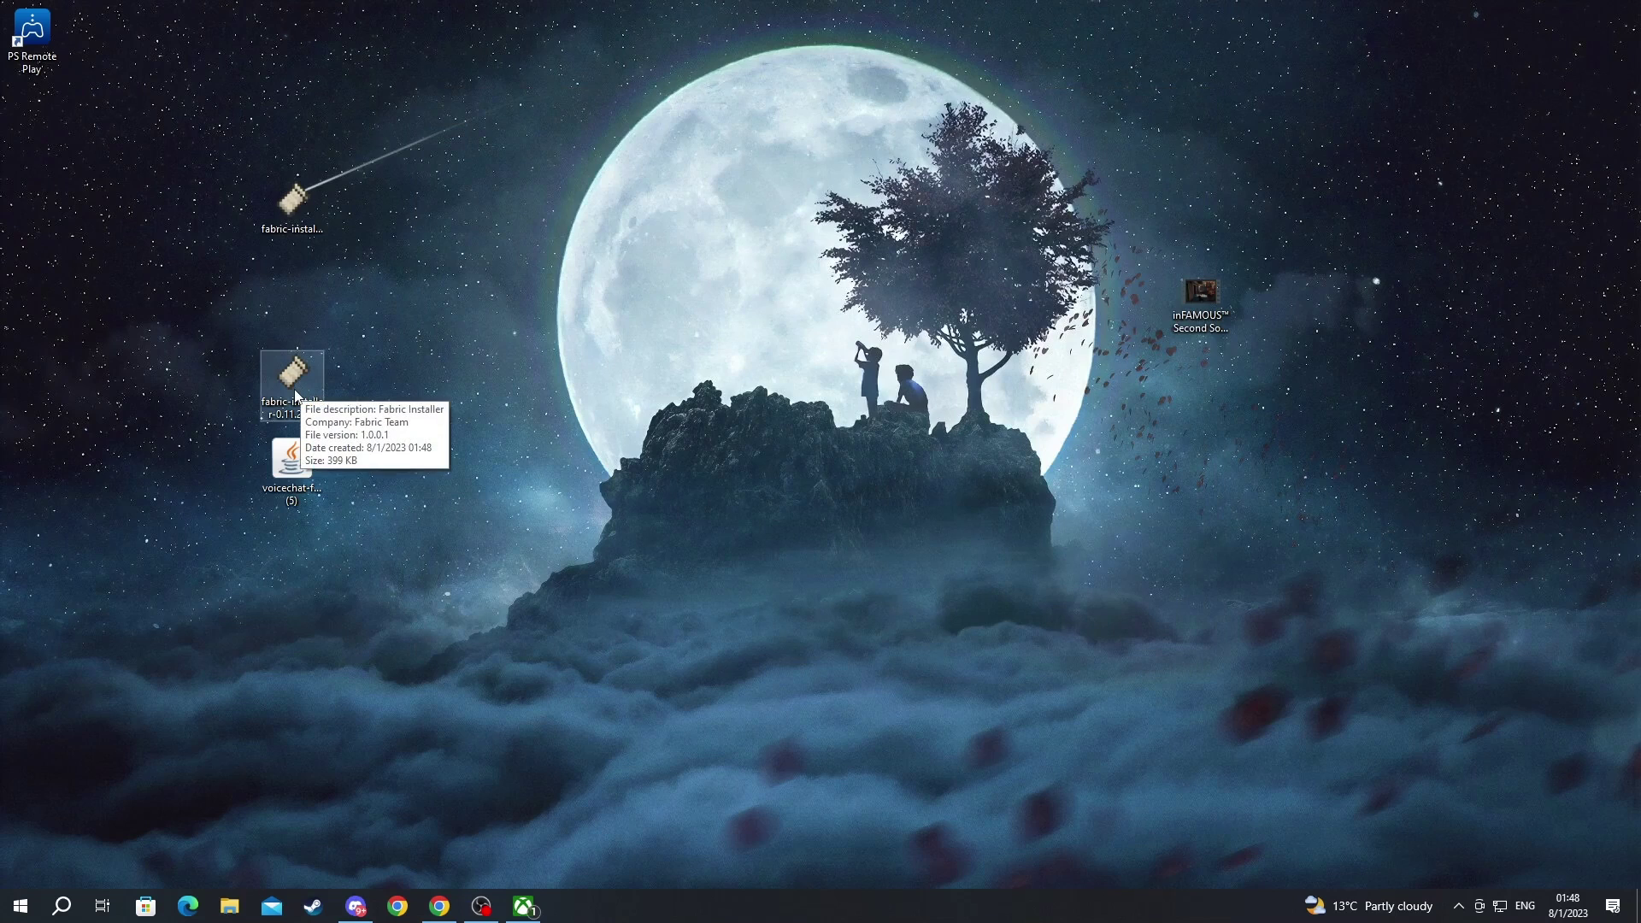
- Install Fabric Loader 0.14.21 for Minecraft 1.20.1 with a launcher profile
double_click(295, 392)
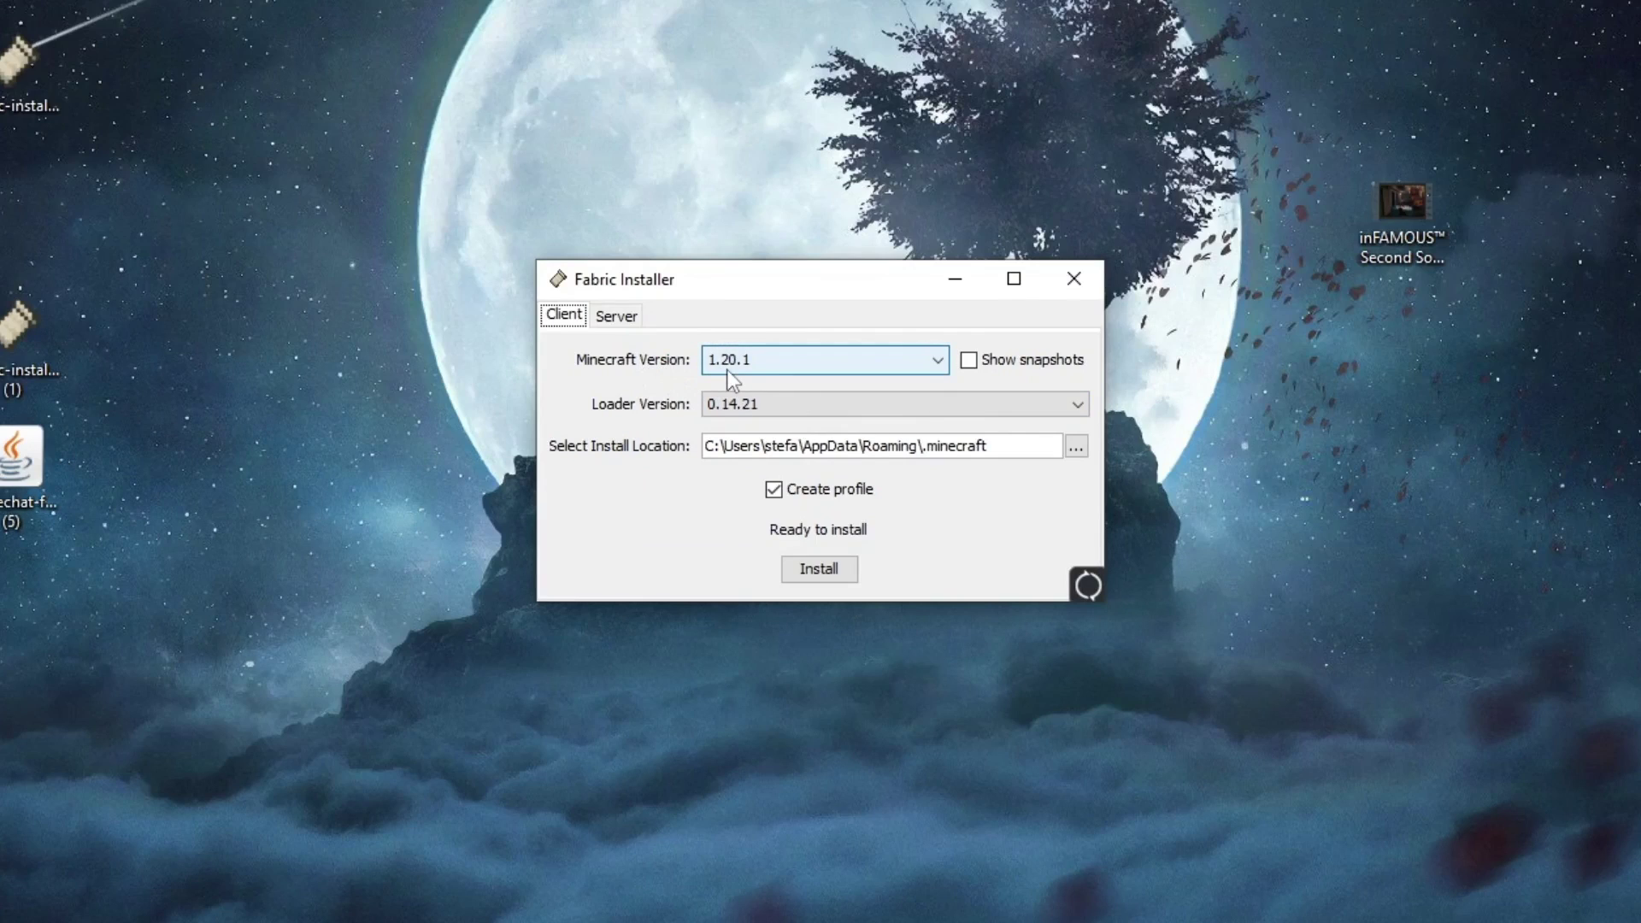
click(762, 373)
click(752, 361)
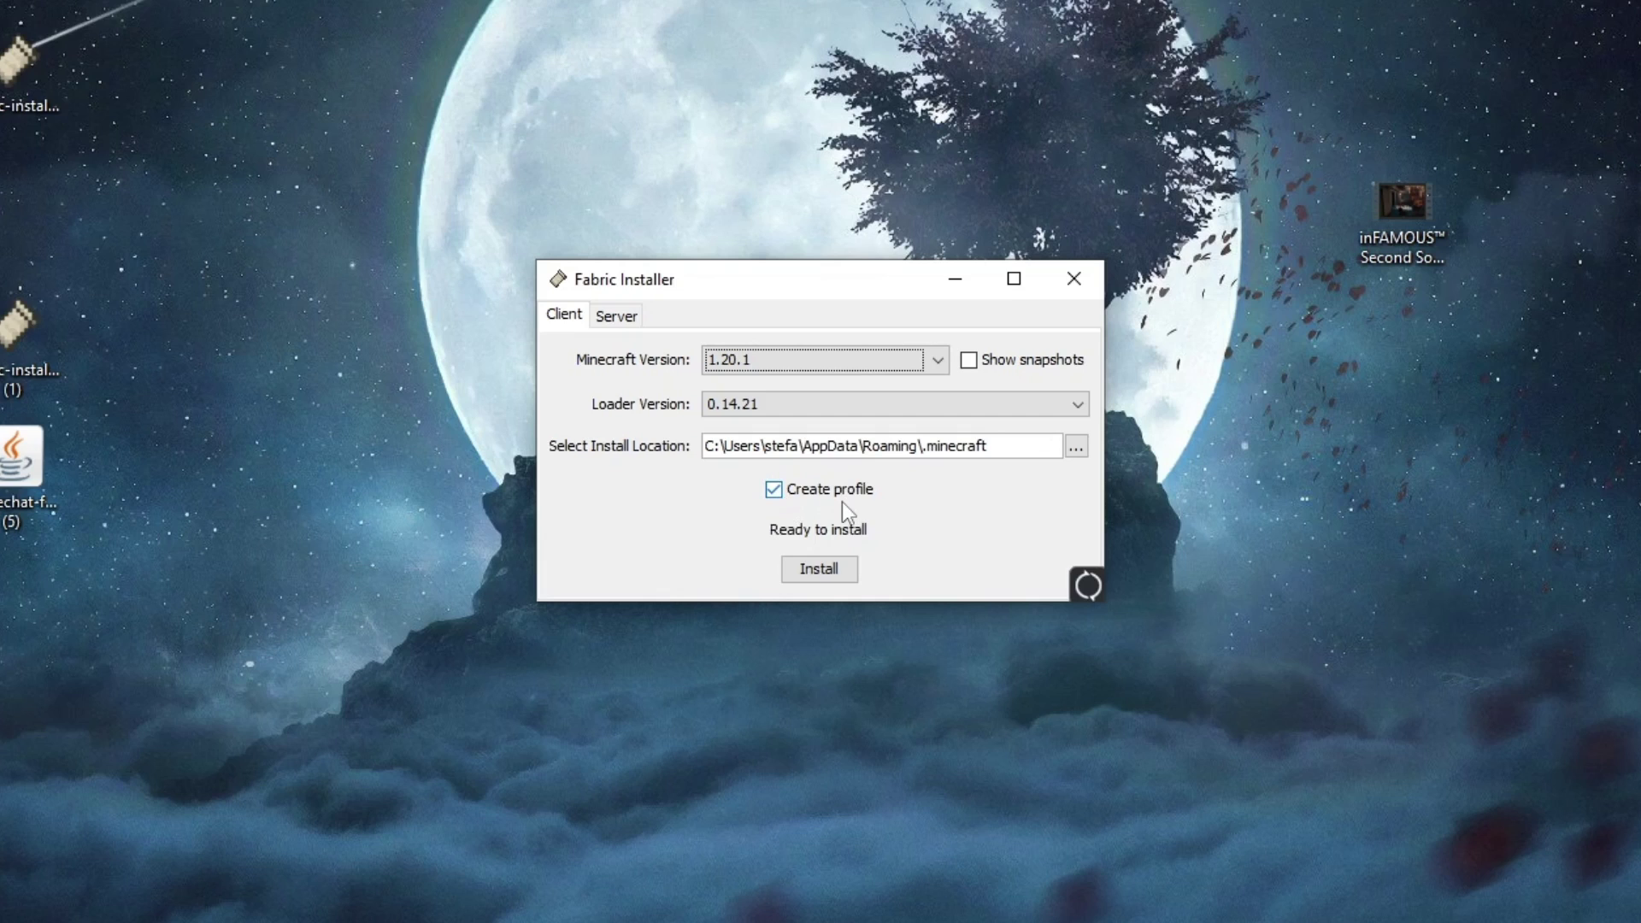
click(819, 572)
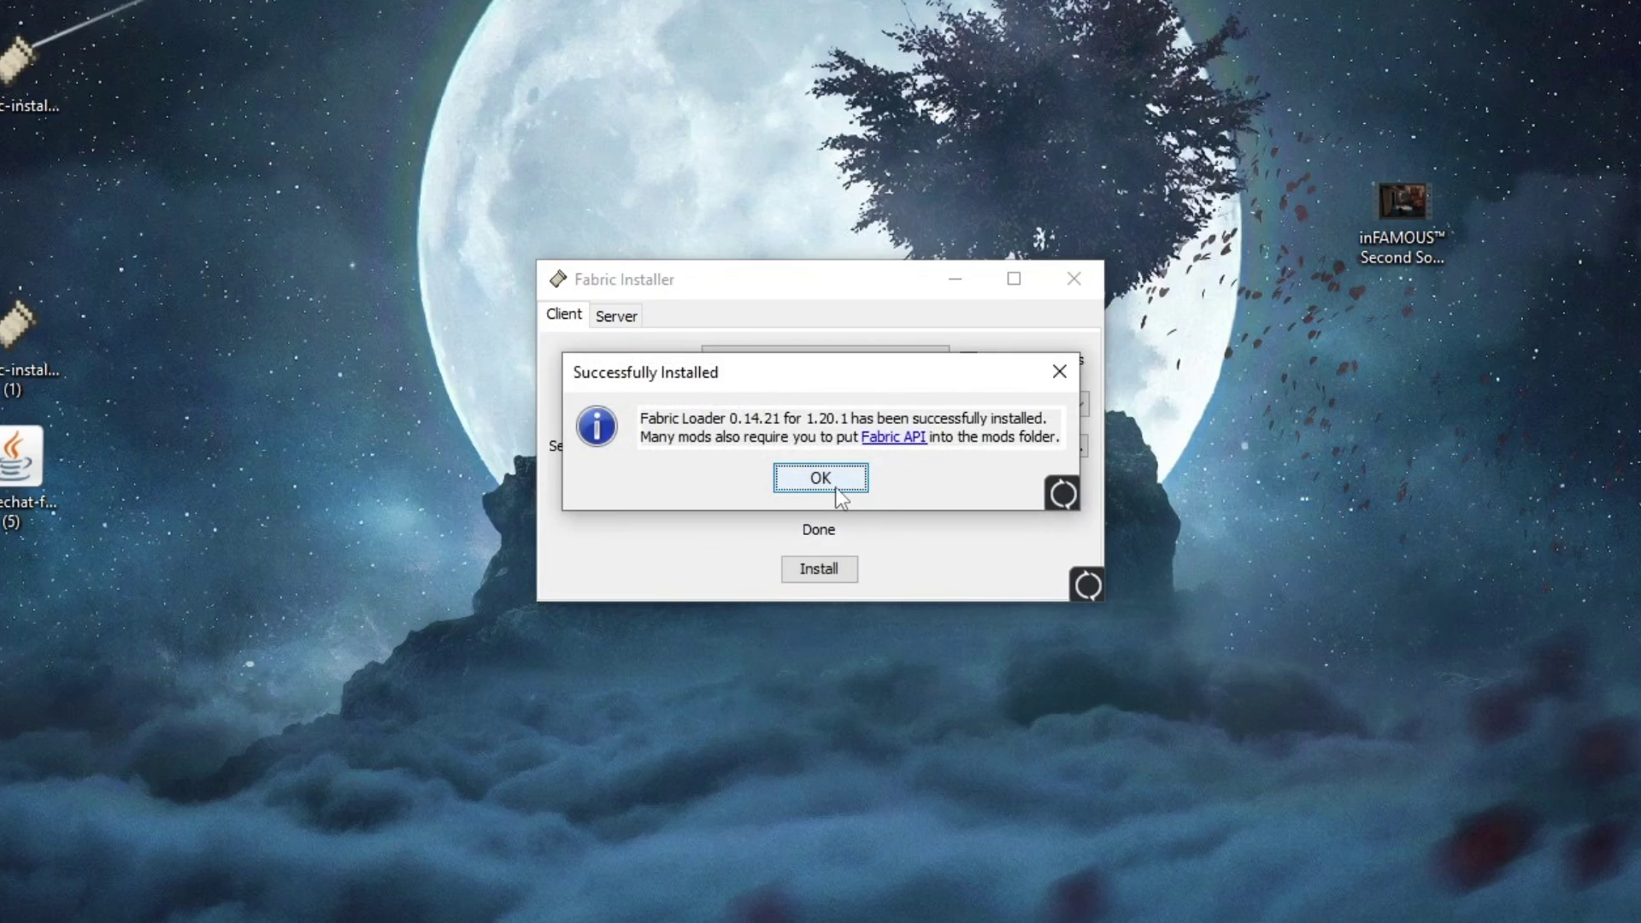
click(820, 479)
click(1072, 278)
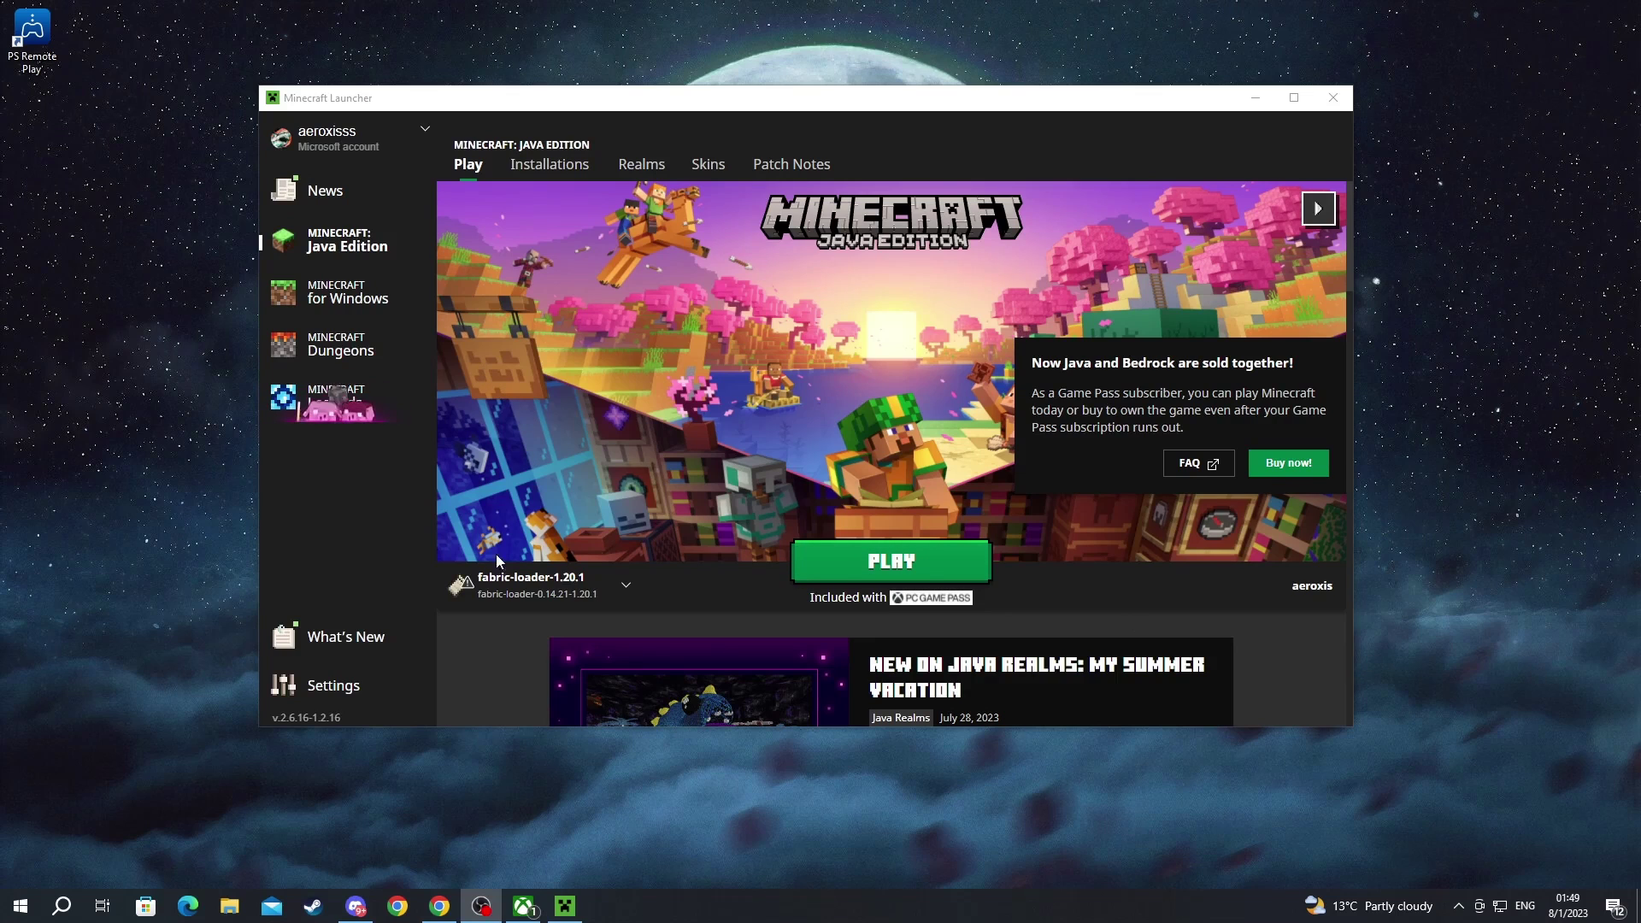
- Launch Minecraft from the fabric-loader-1.20.1 installation in the Installations list
mouse_move(537, 581)
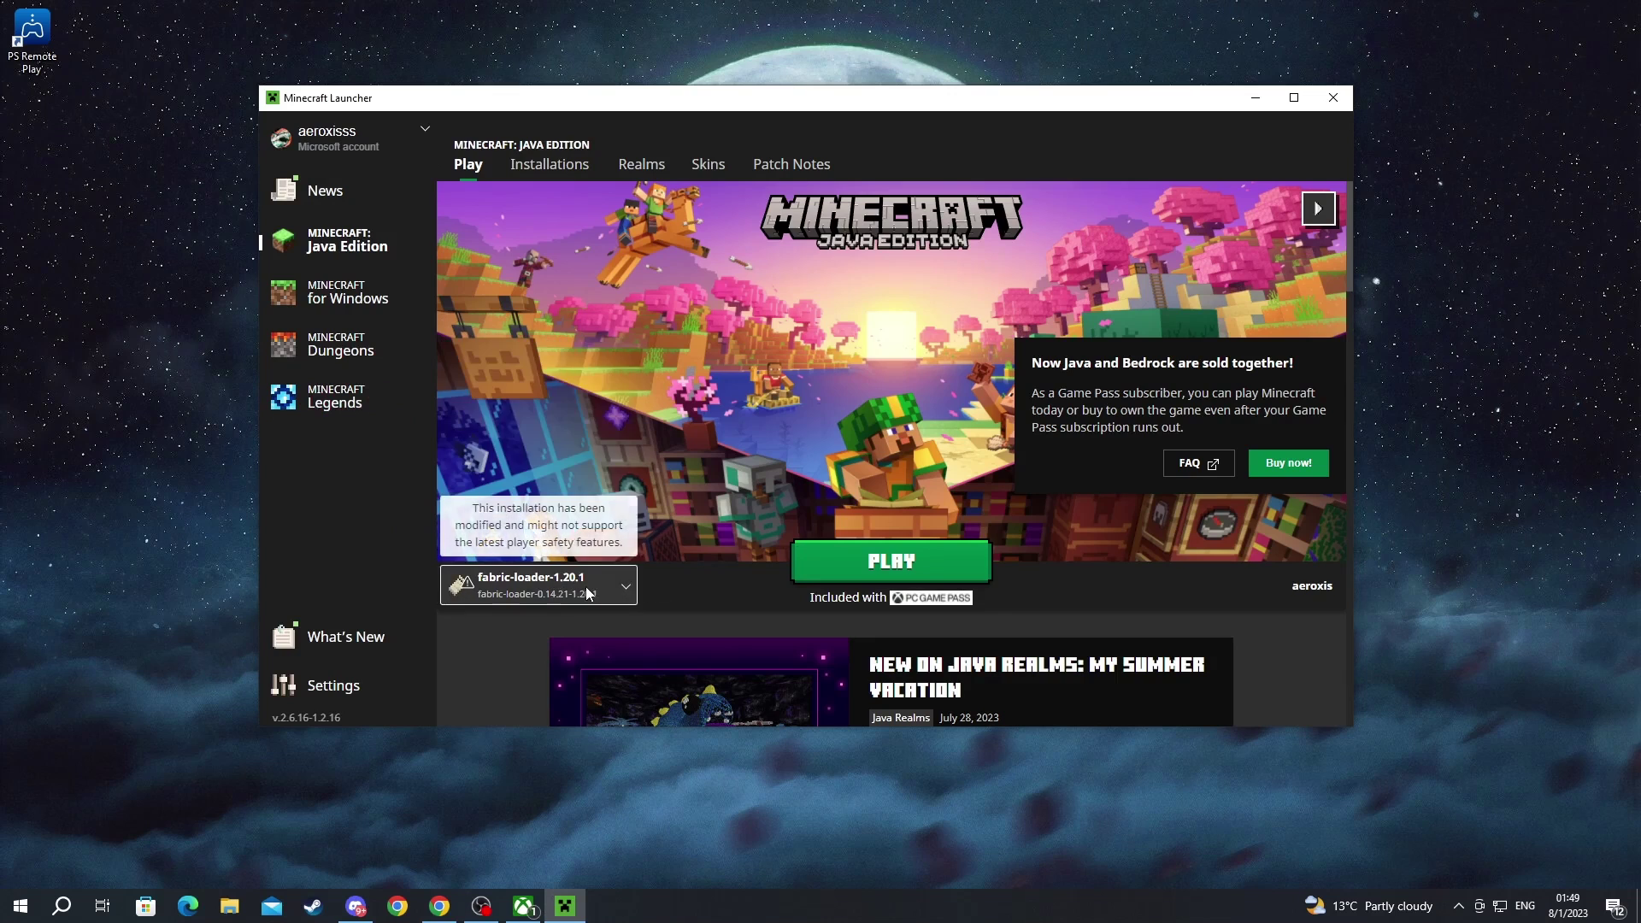
click(586, 586)
click(474, 373)
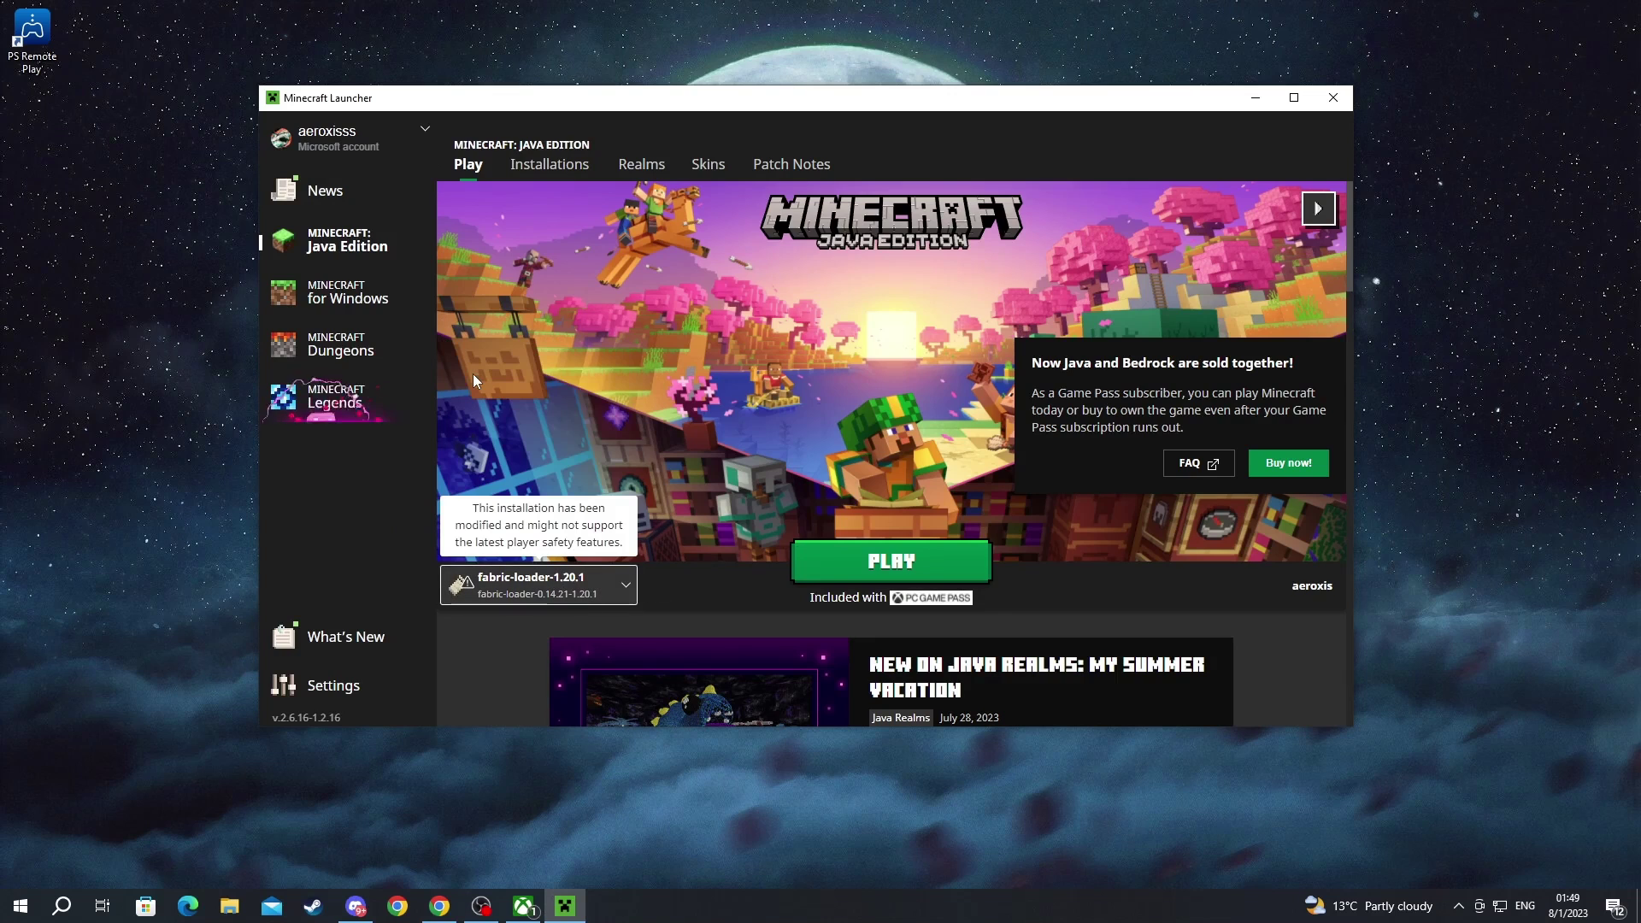
click(525, 168)
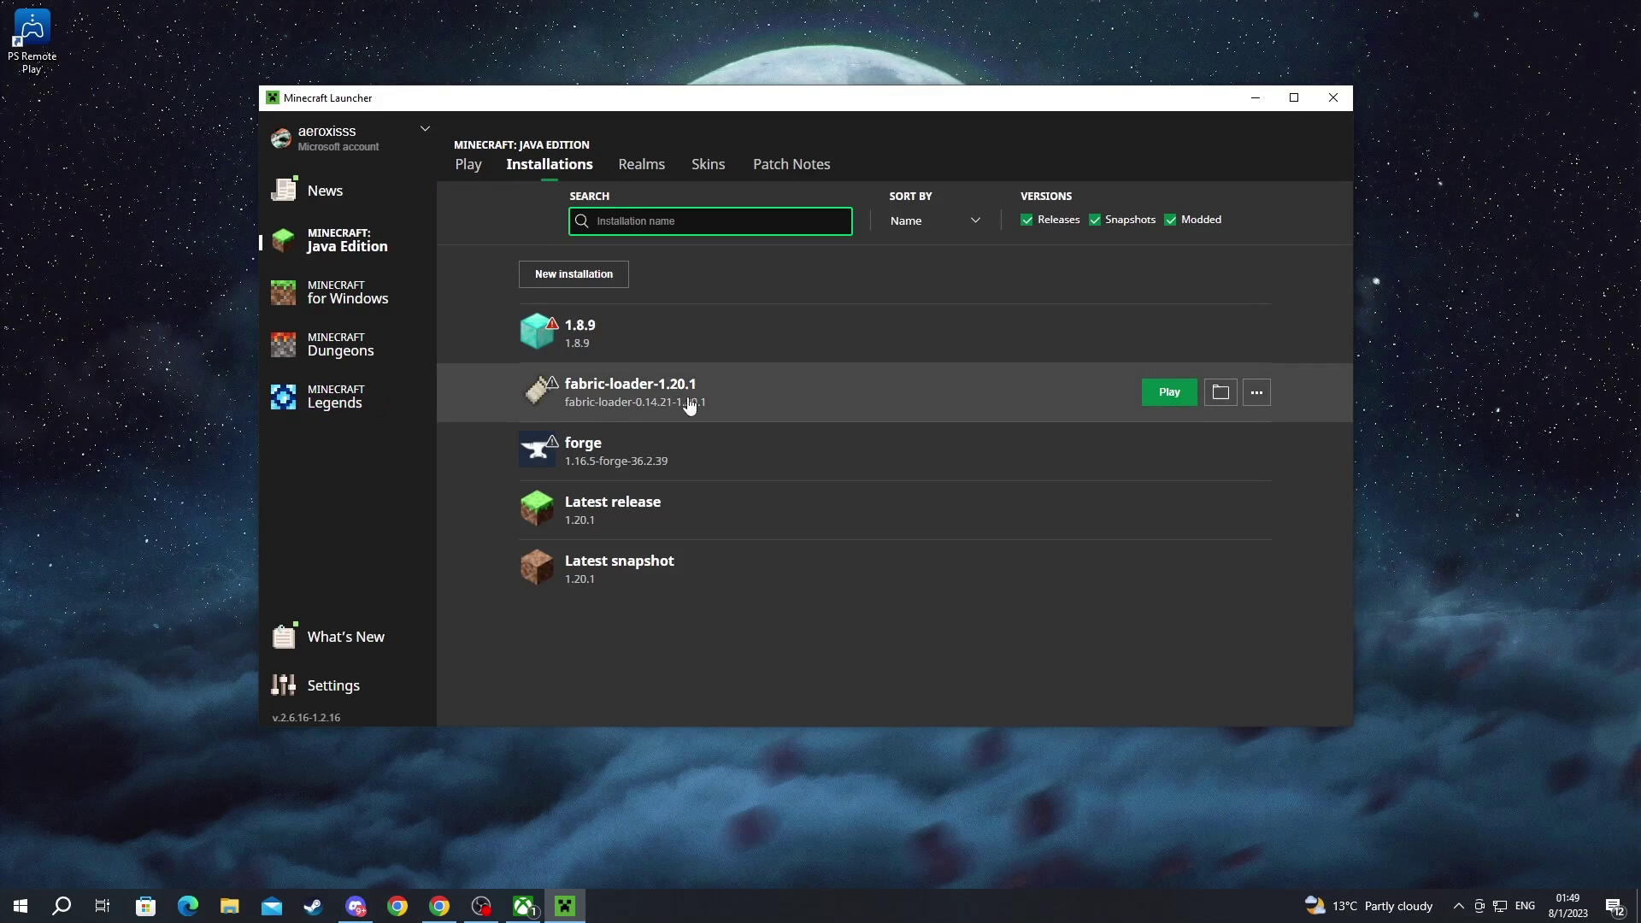
click(1164, 394)
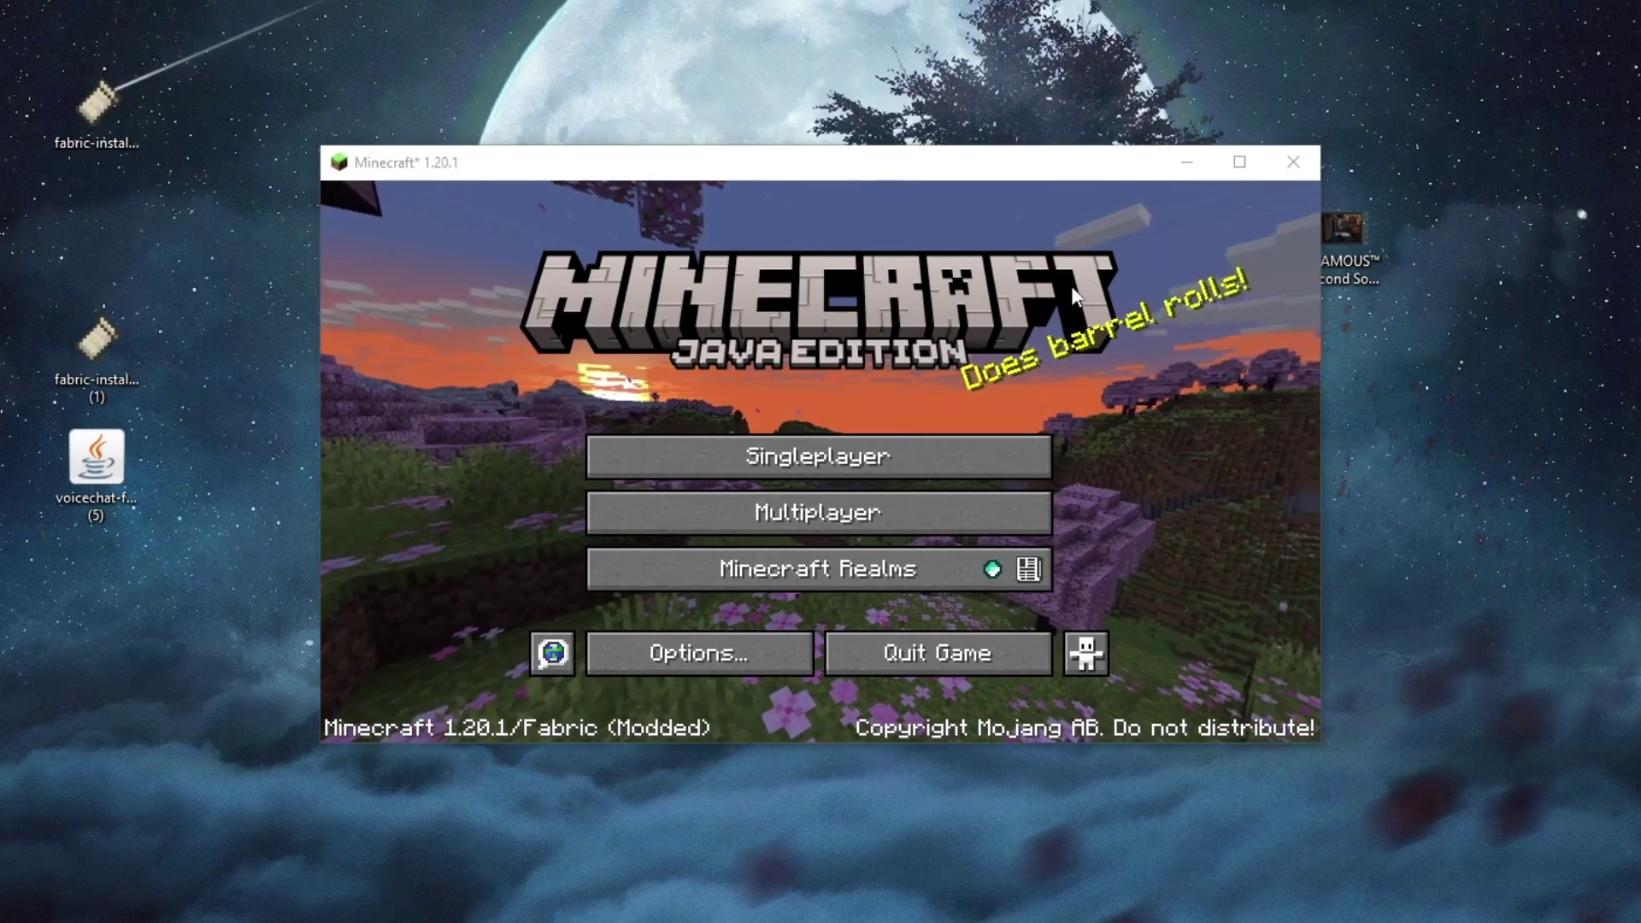
- Close the Minecraft 1.20.1 Fabric (Modded) game window
click(1292, 163)
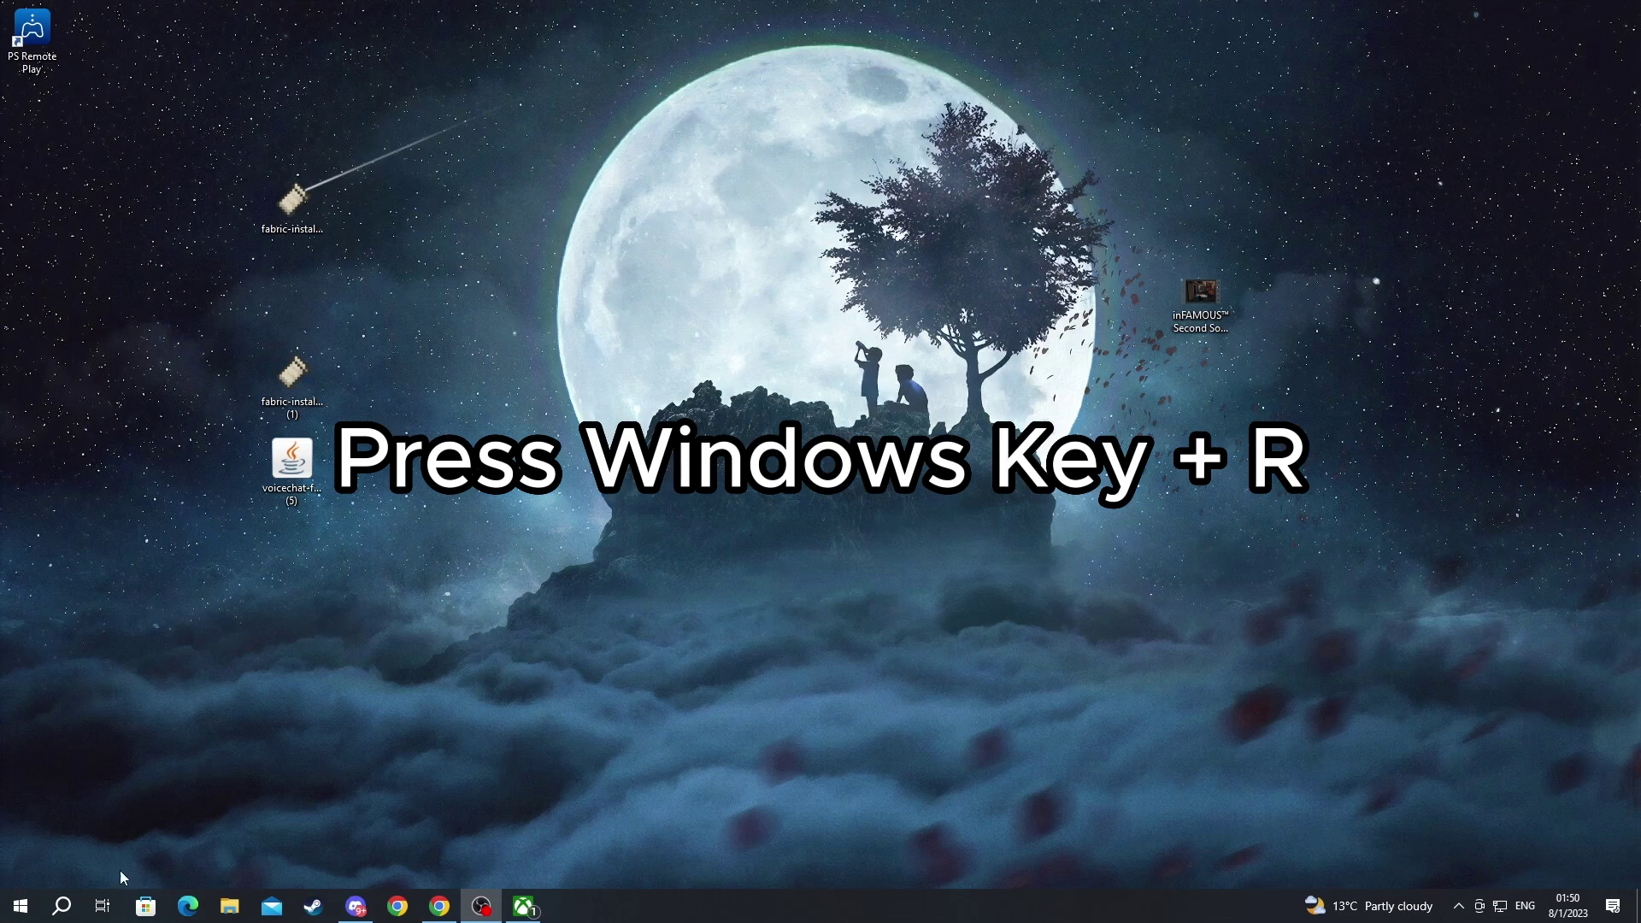
- Run %appdata% from the Windows Run dialog to open the Roaming folder
key(super+r)
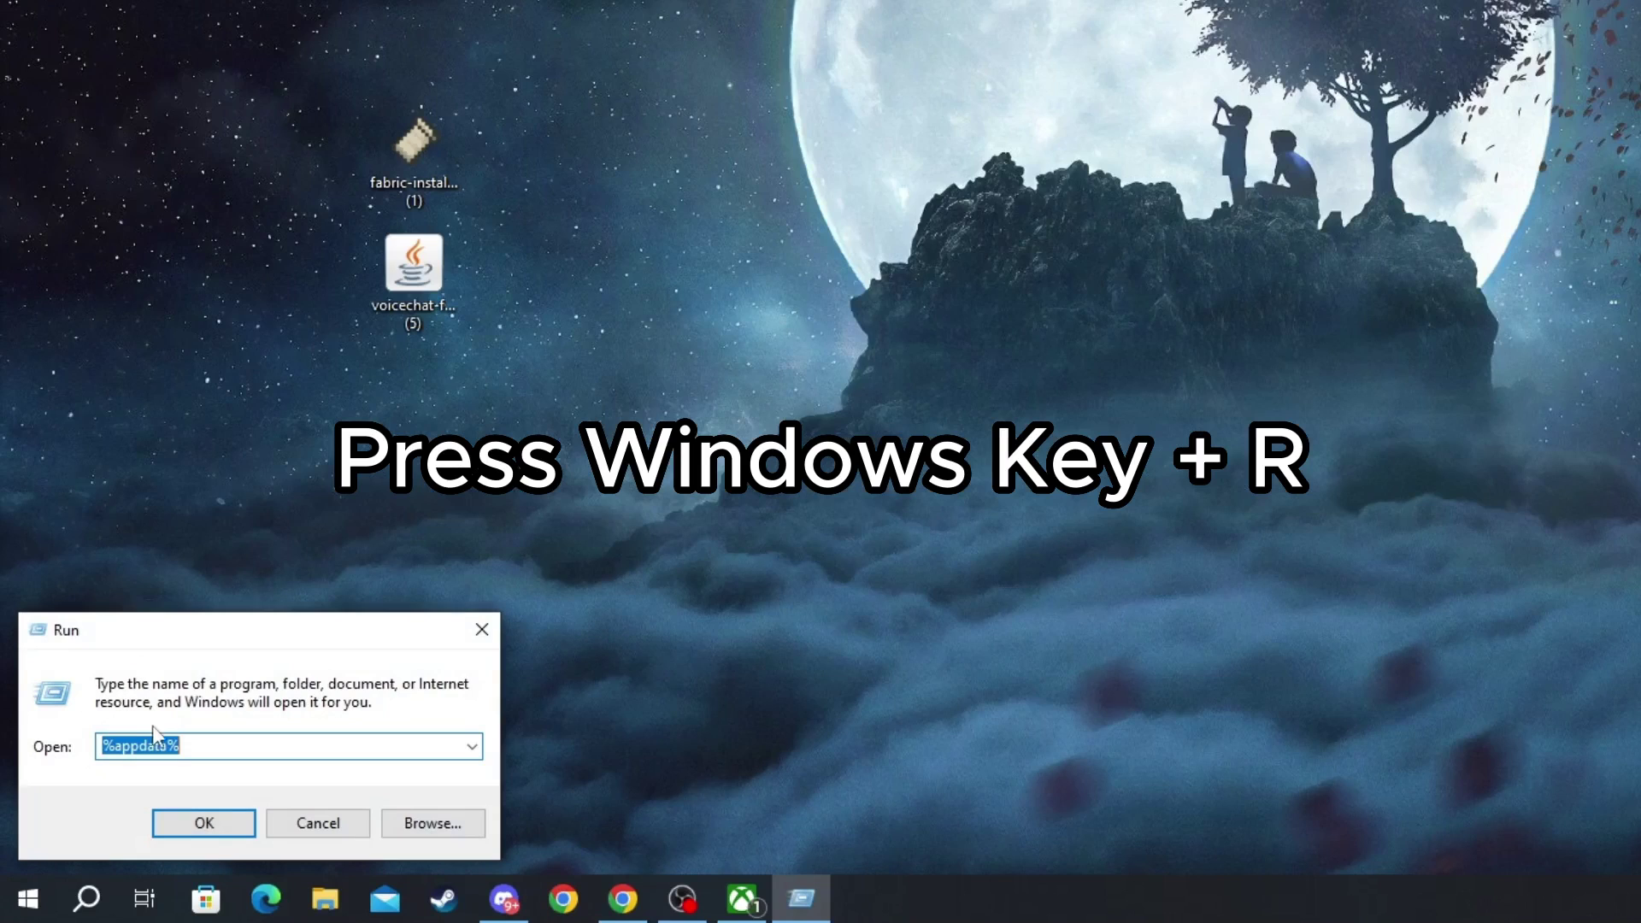
click(482, 629)
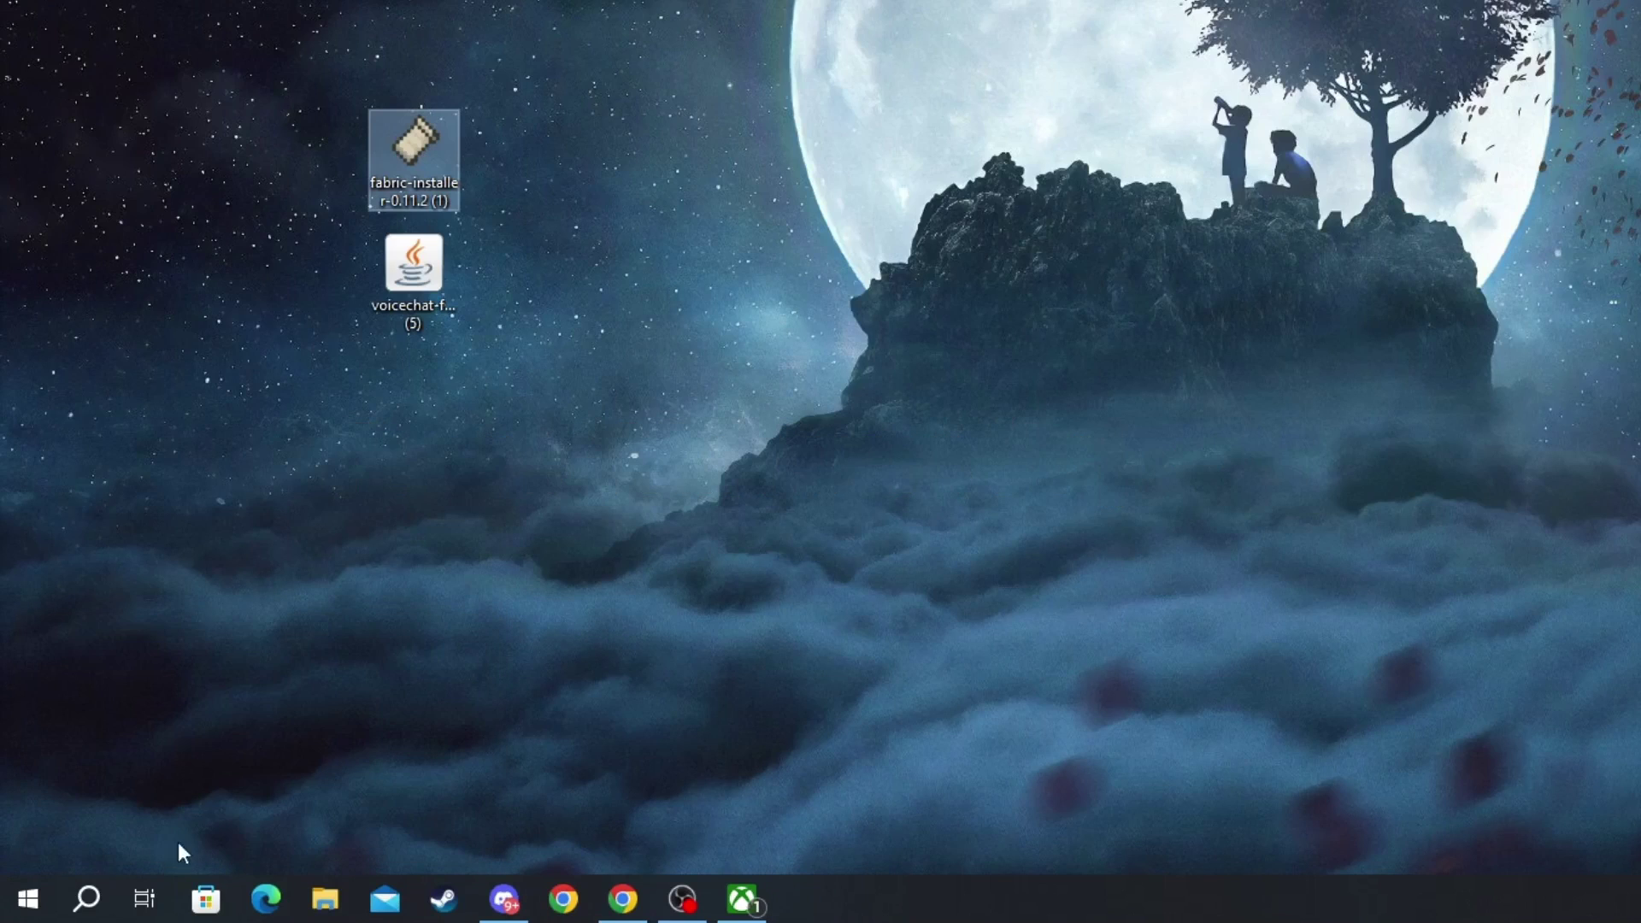
click(87, 897)
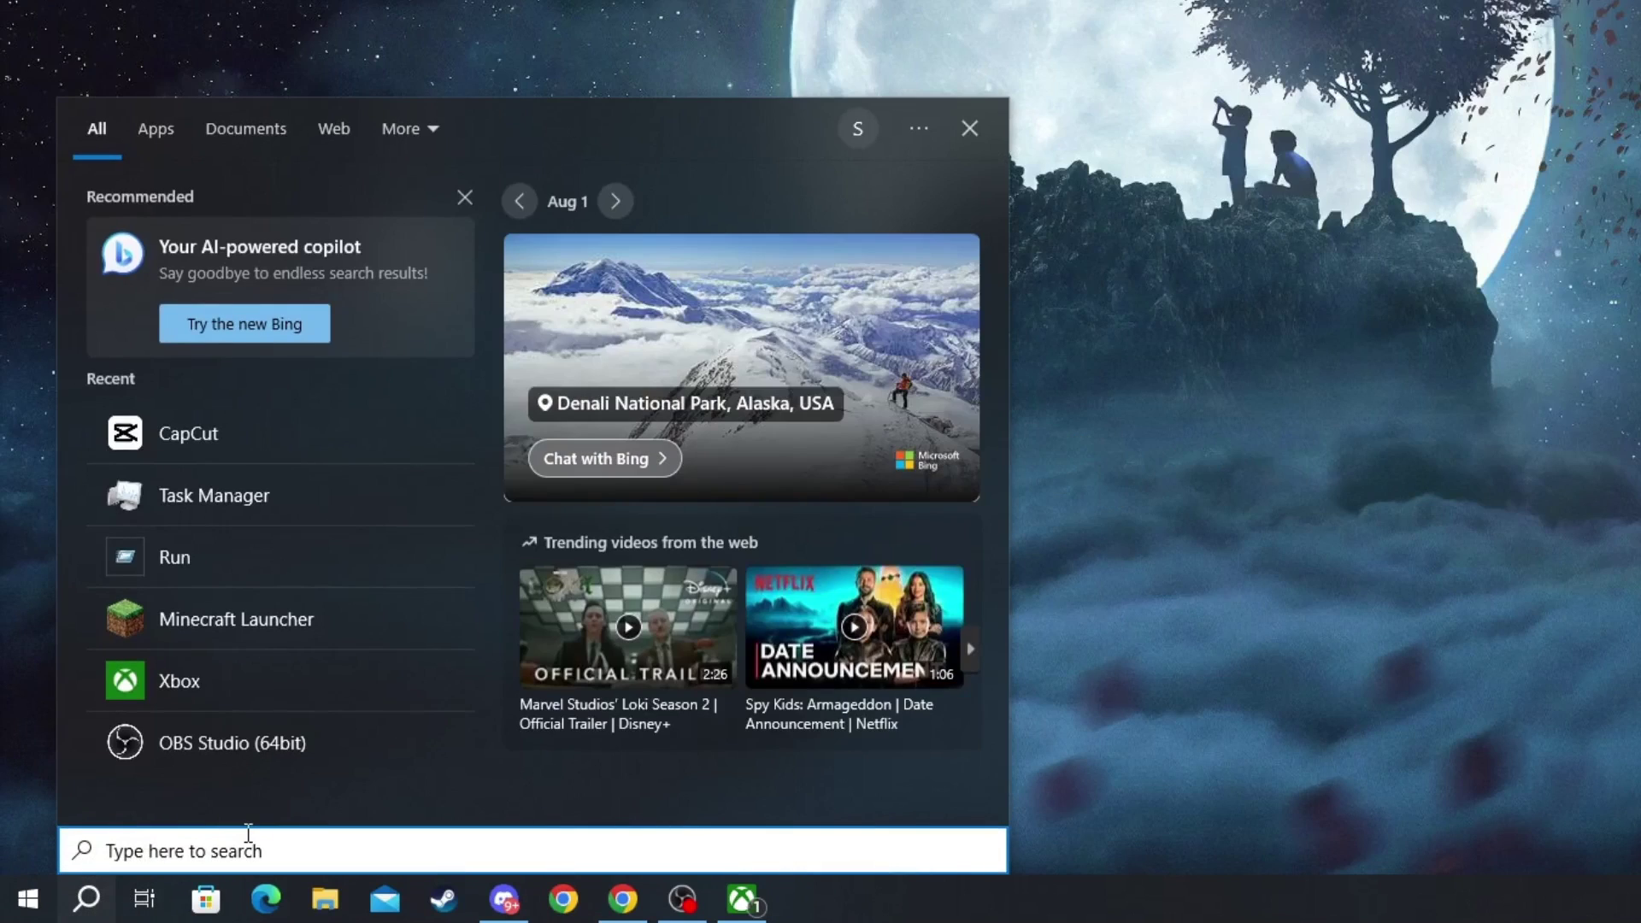
text(run)
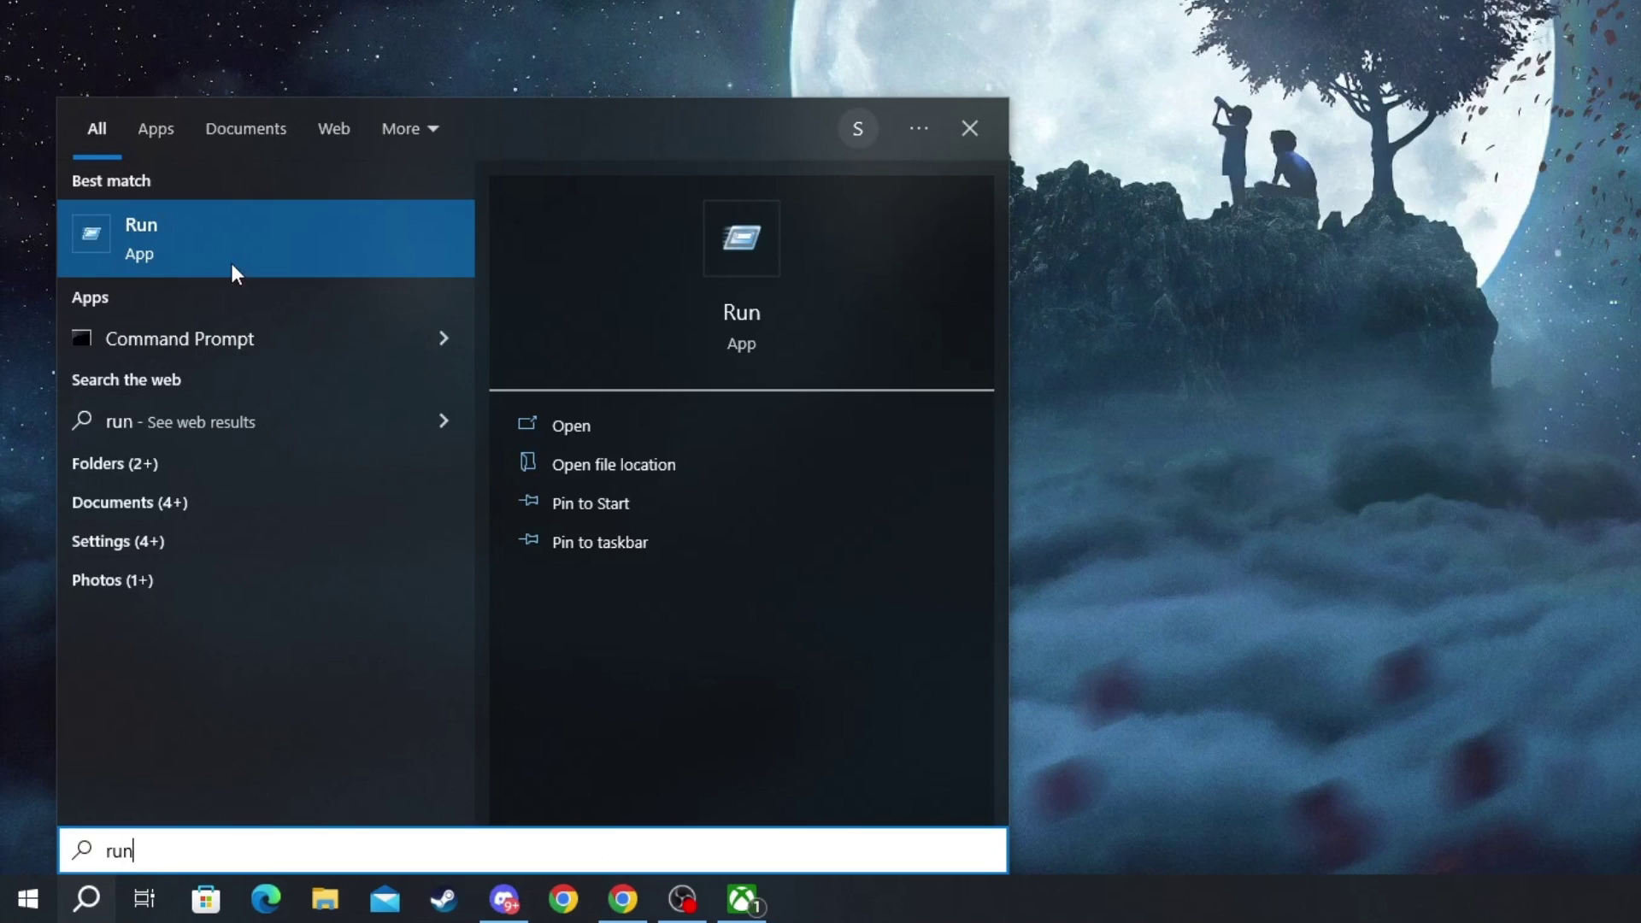
click(231, 261)
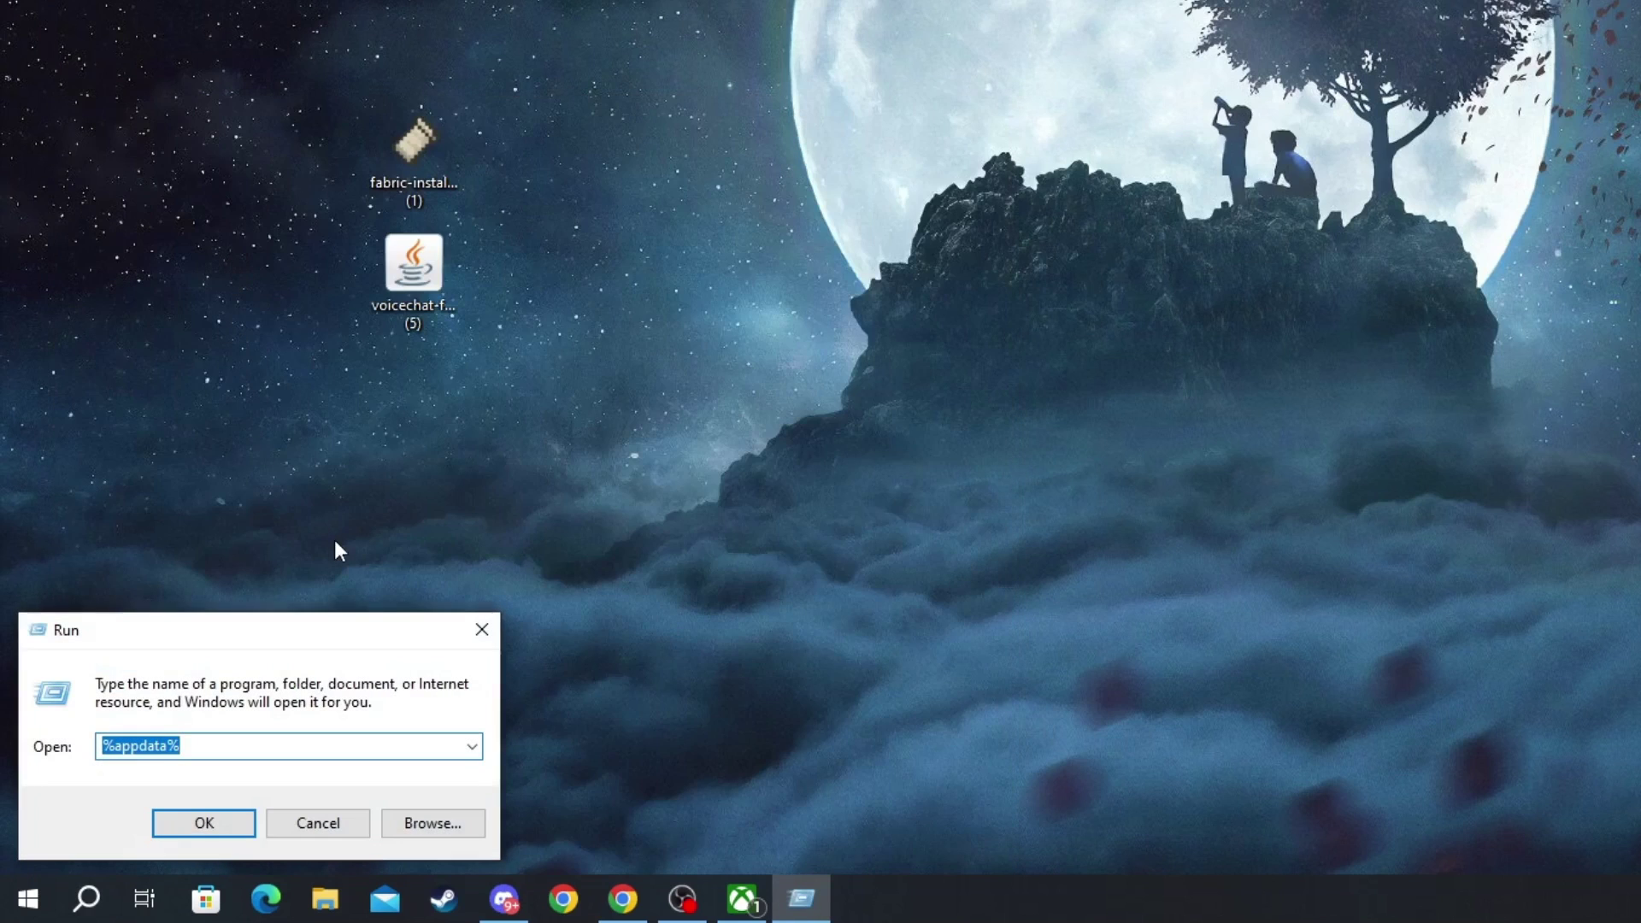
key(BackSpace)
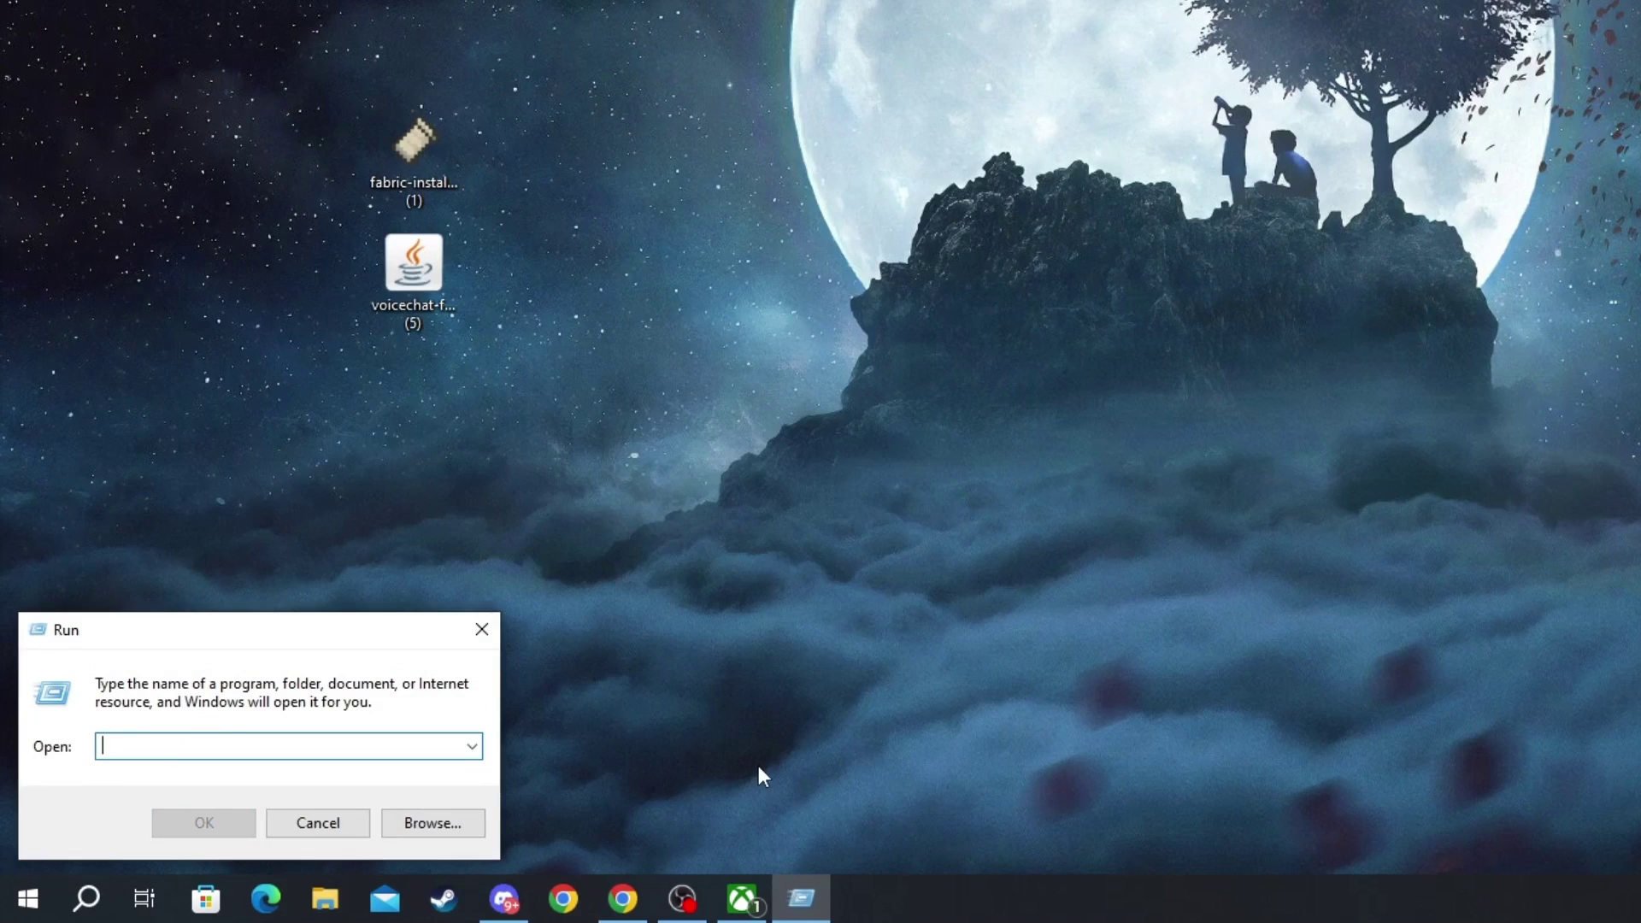
text(%app)
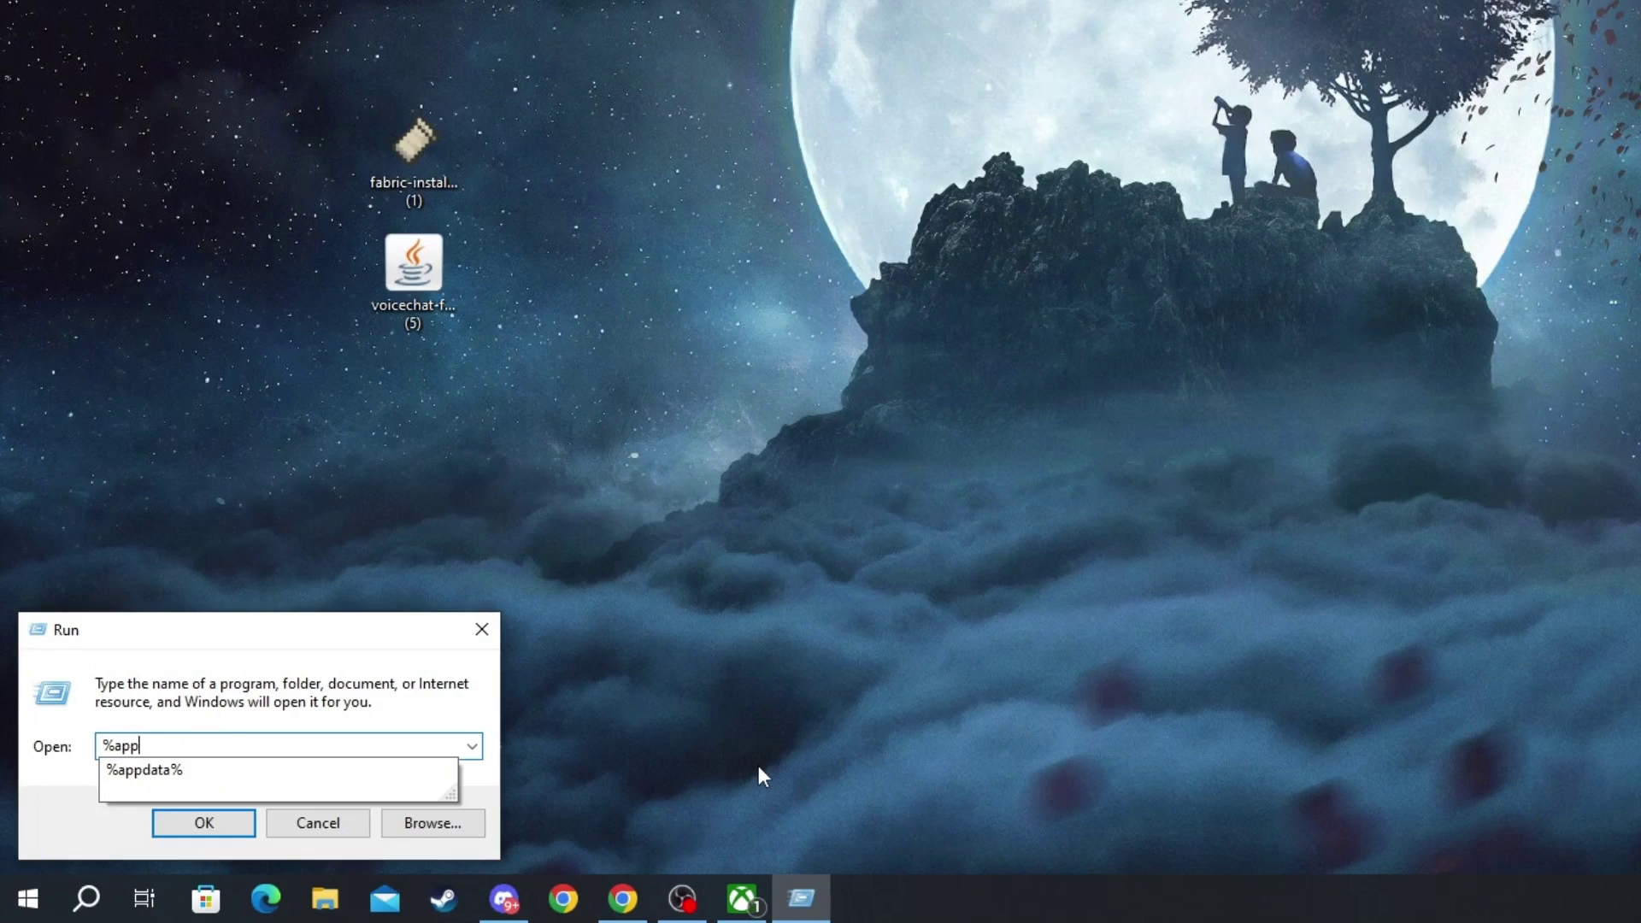
text(data%)
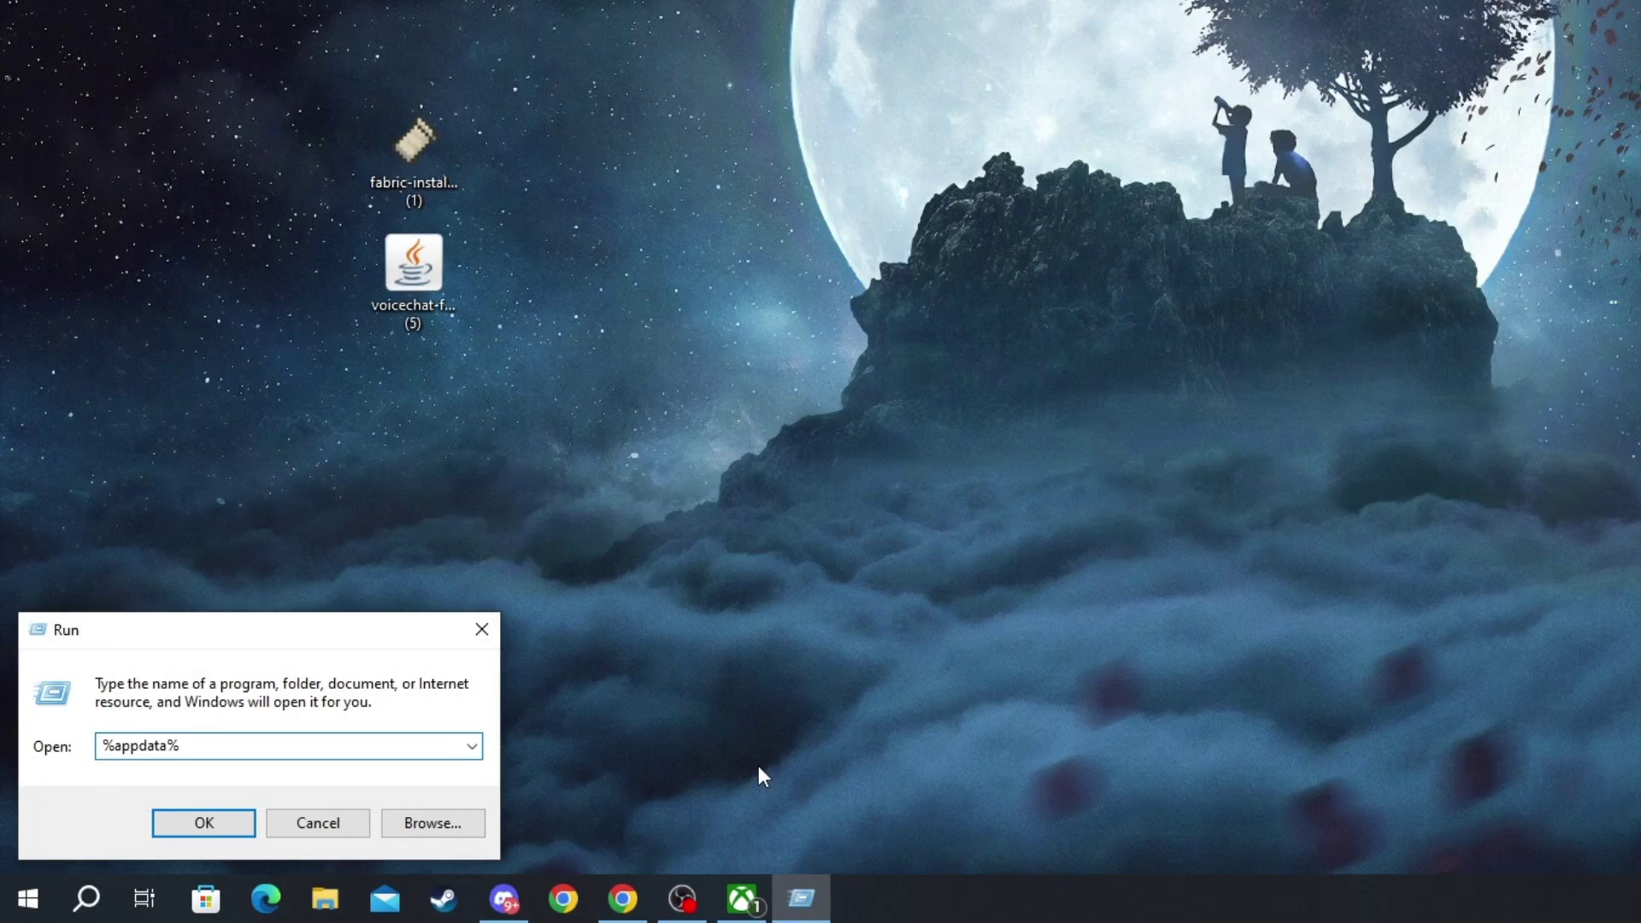
key(Return)
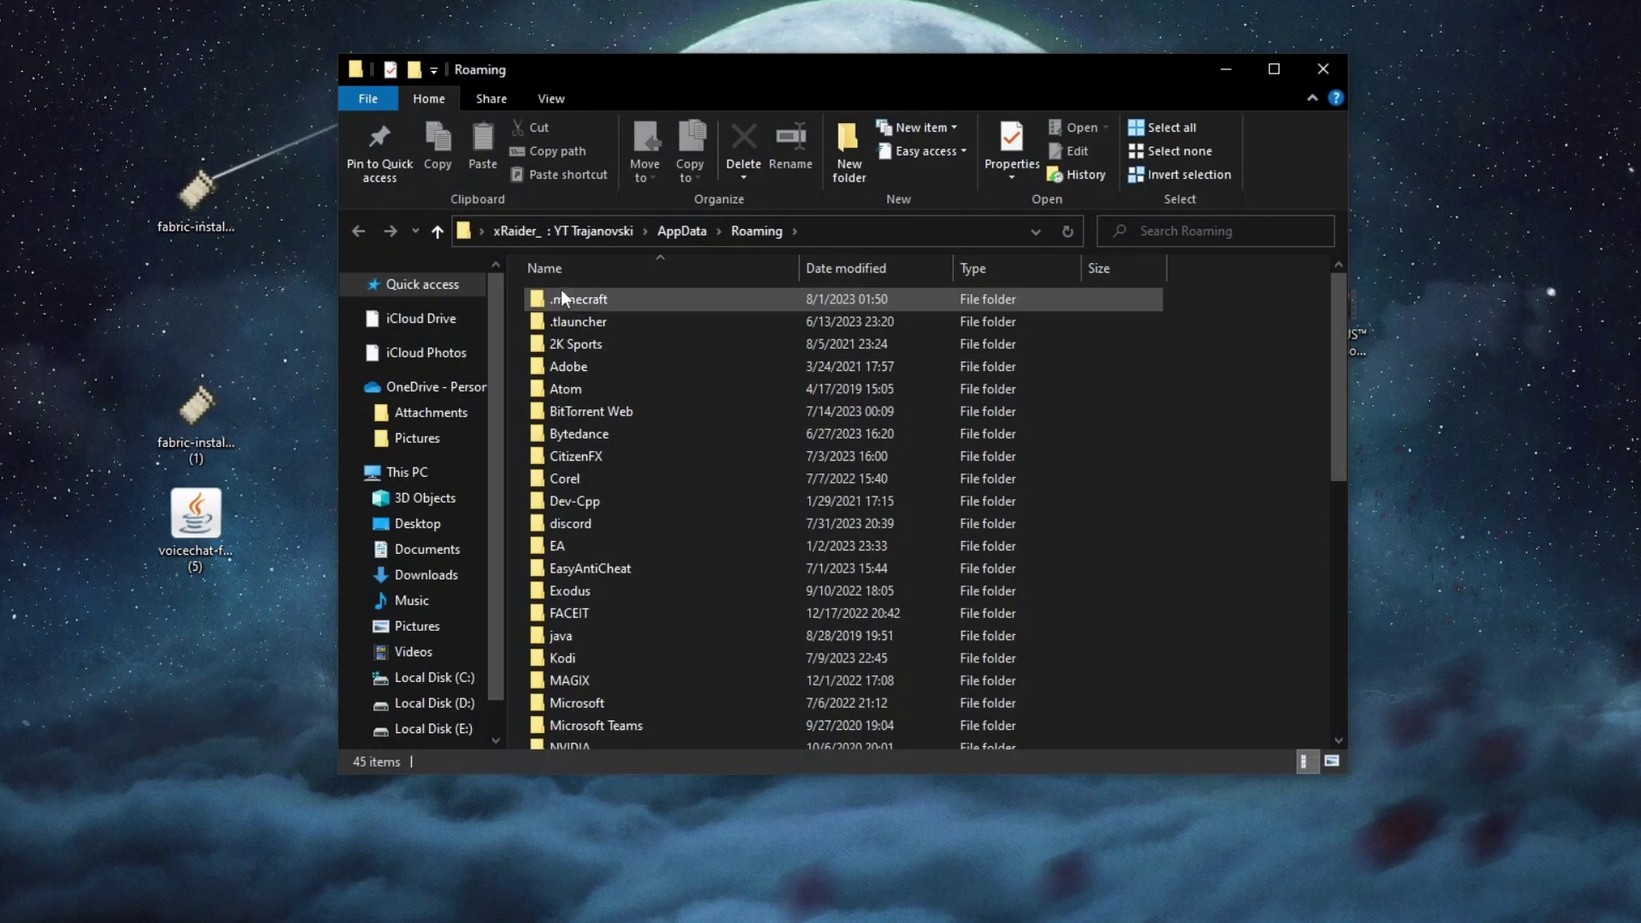
- Move voicechat-fabric-1.20.1-2.4.16 from the desktop into the .minecraft mods folder
click(579, 301)
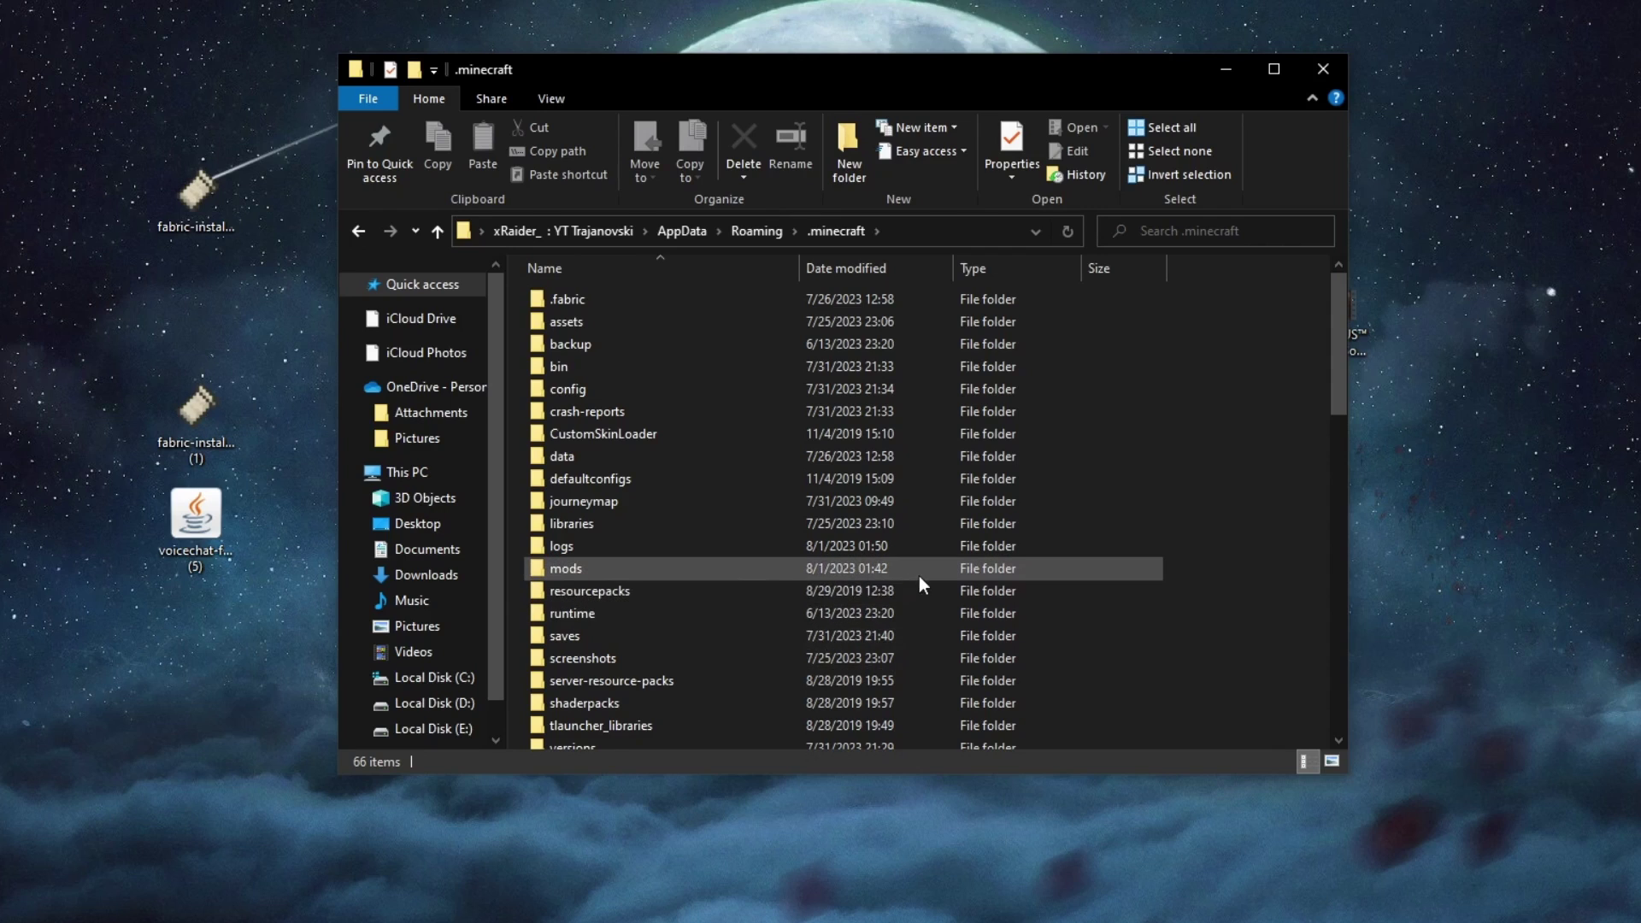
right_click(1196, 525)
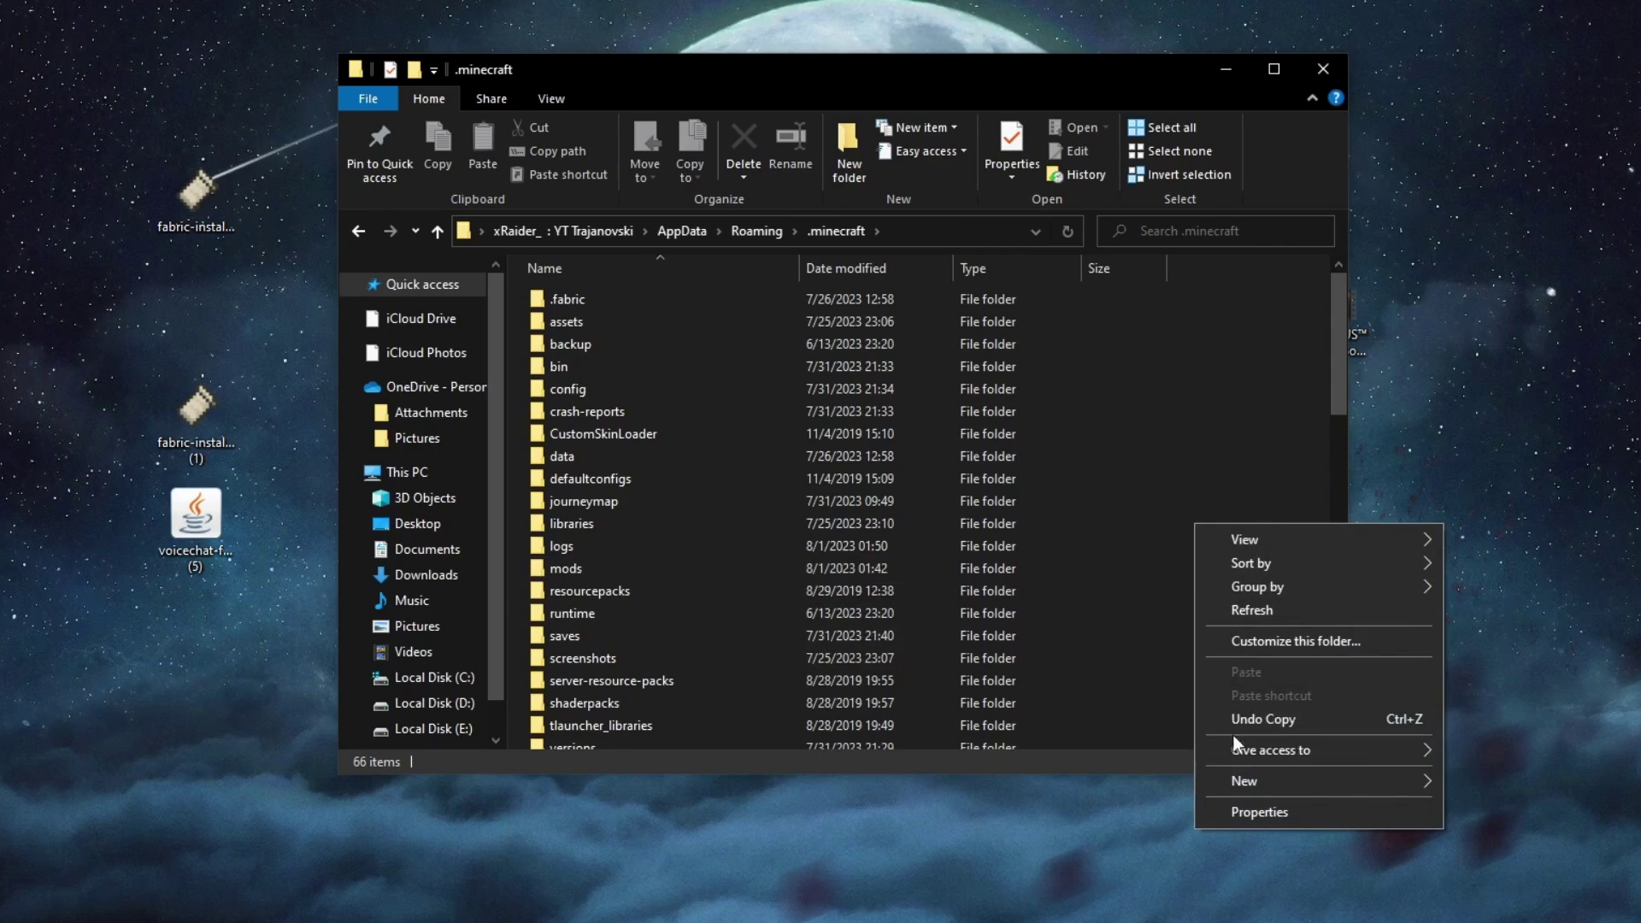
mouse_move(1241, 777)
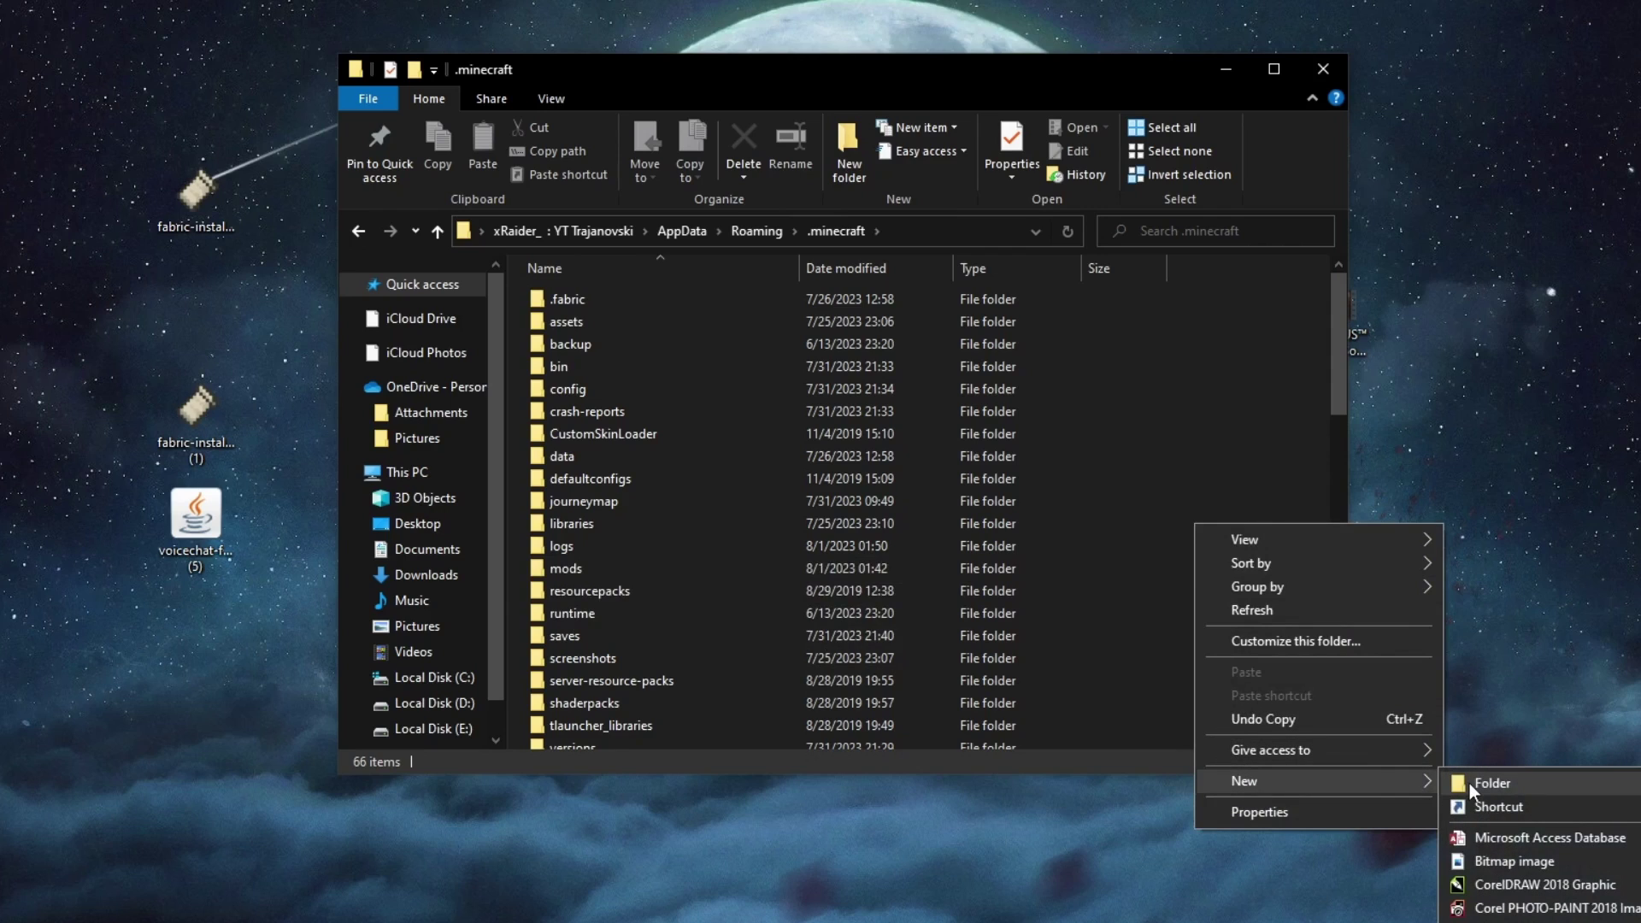
click(1139, 449)
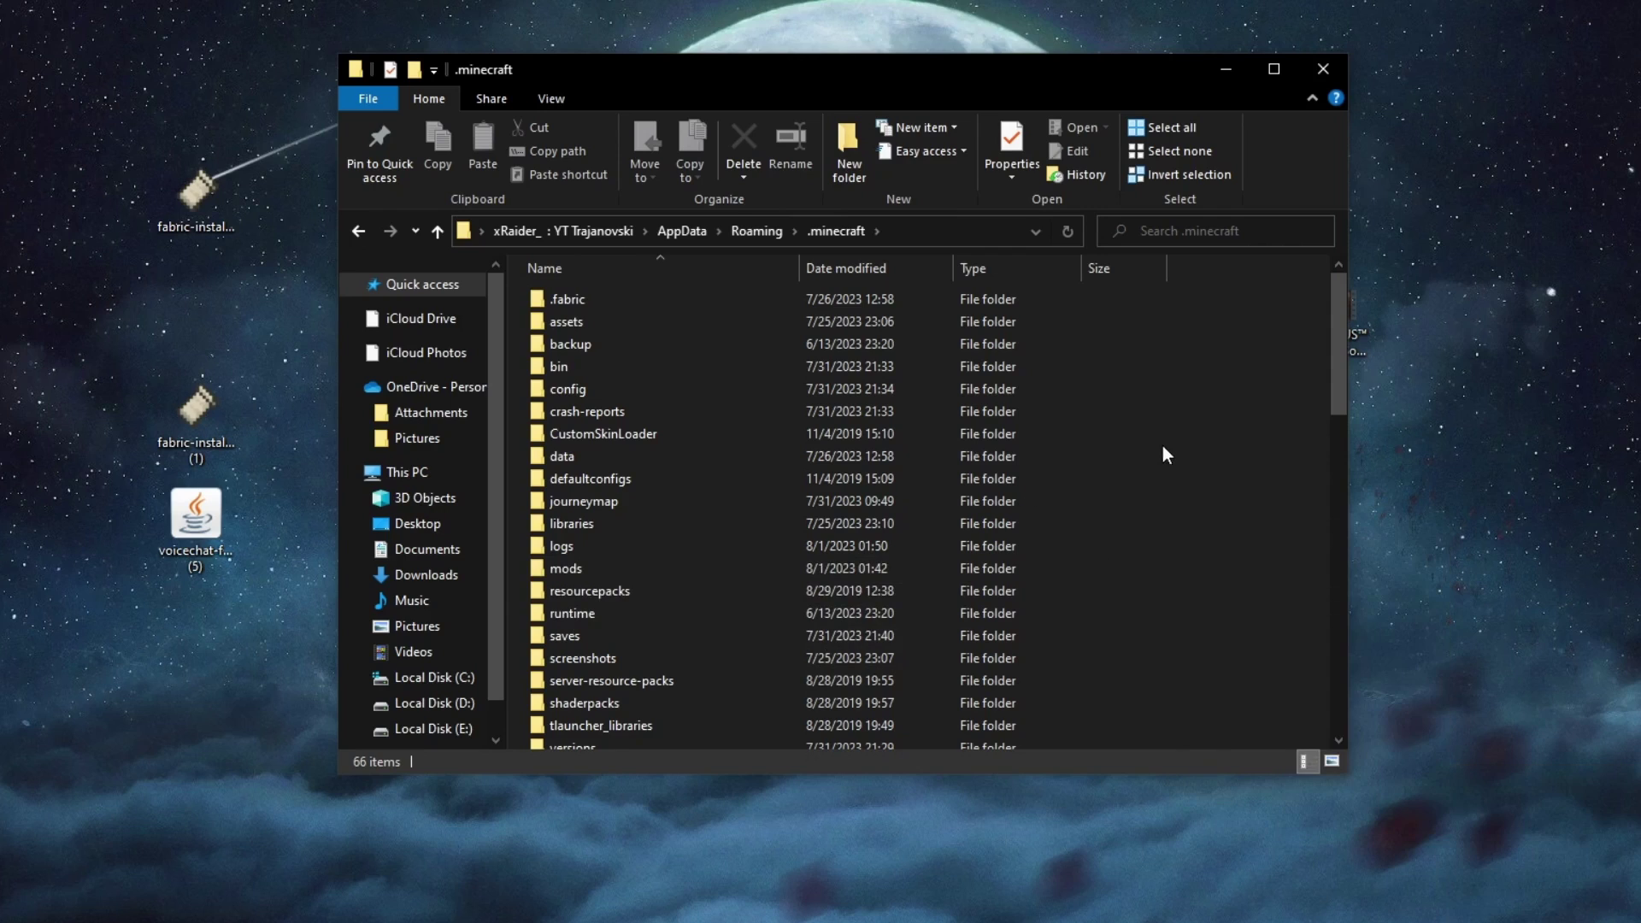
double_click(562, 569)
drag(182, 539, 571, 362)
click(707, 493)
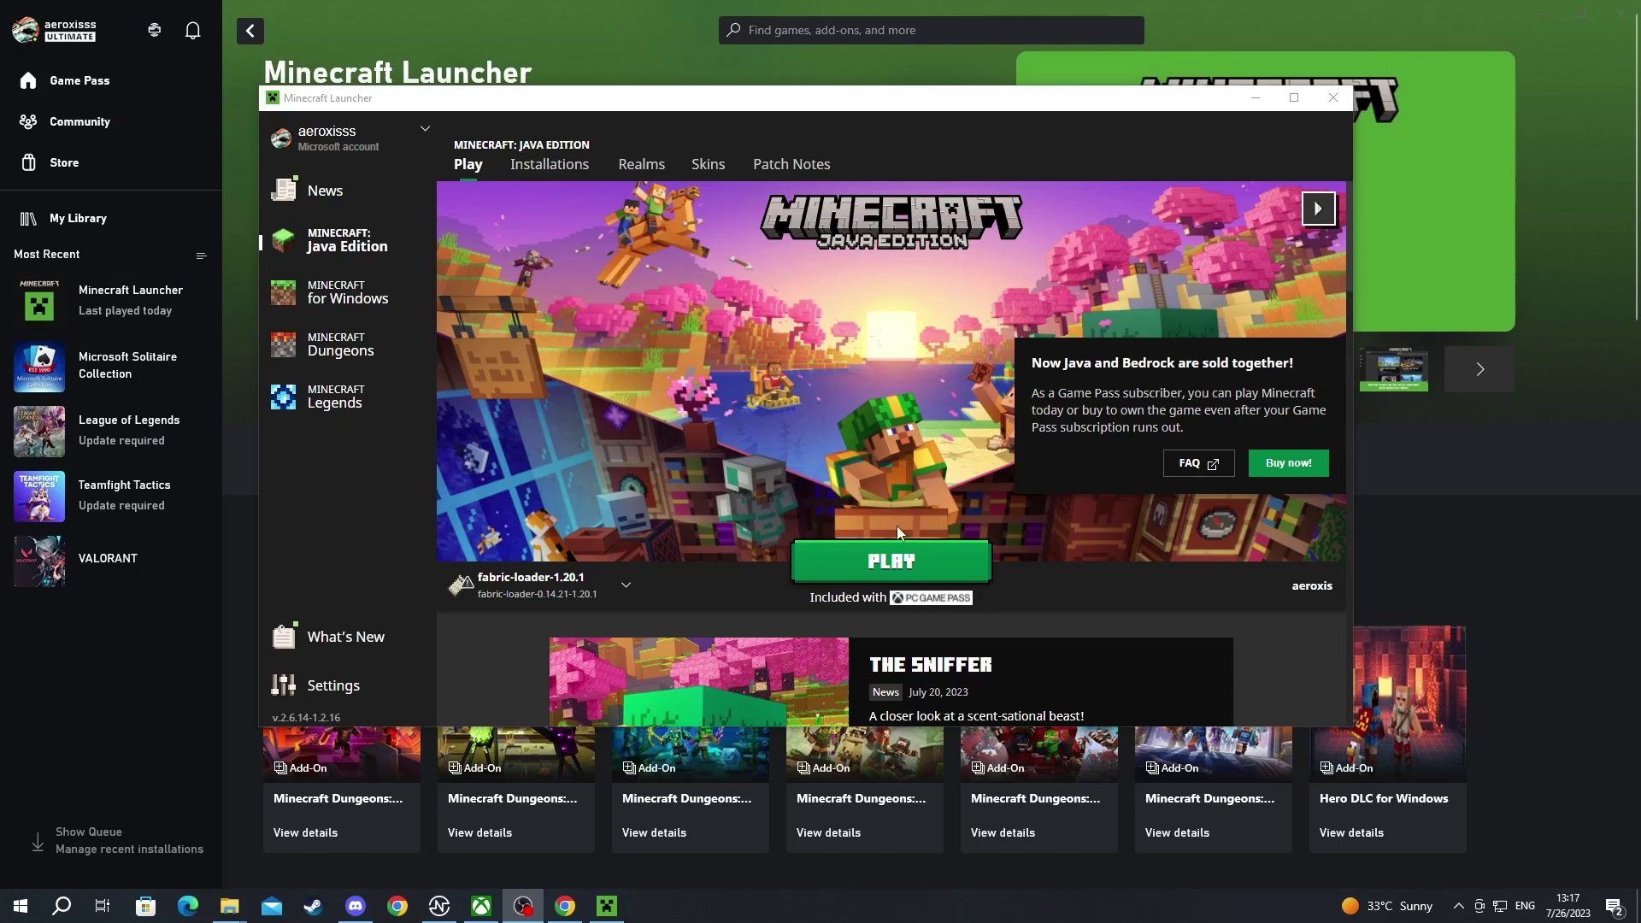
- Launch the game from the fabric-loader-1.20.1 installation
click(528, 166)
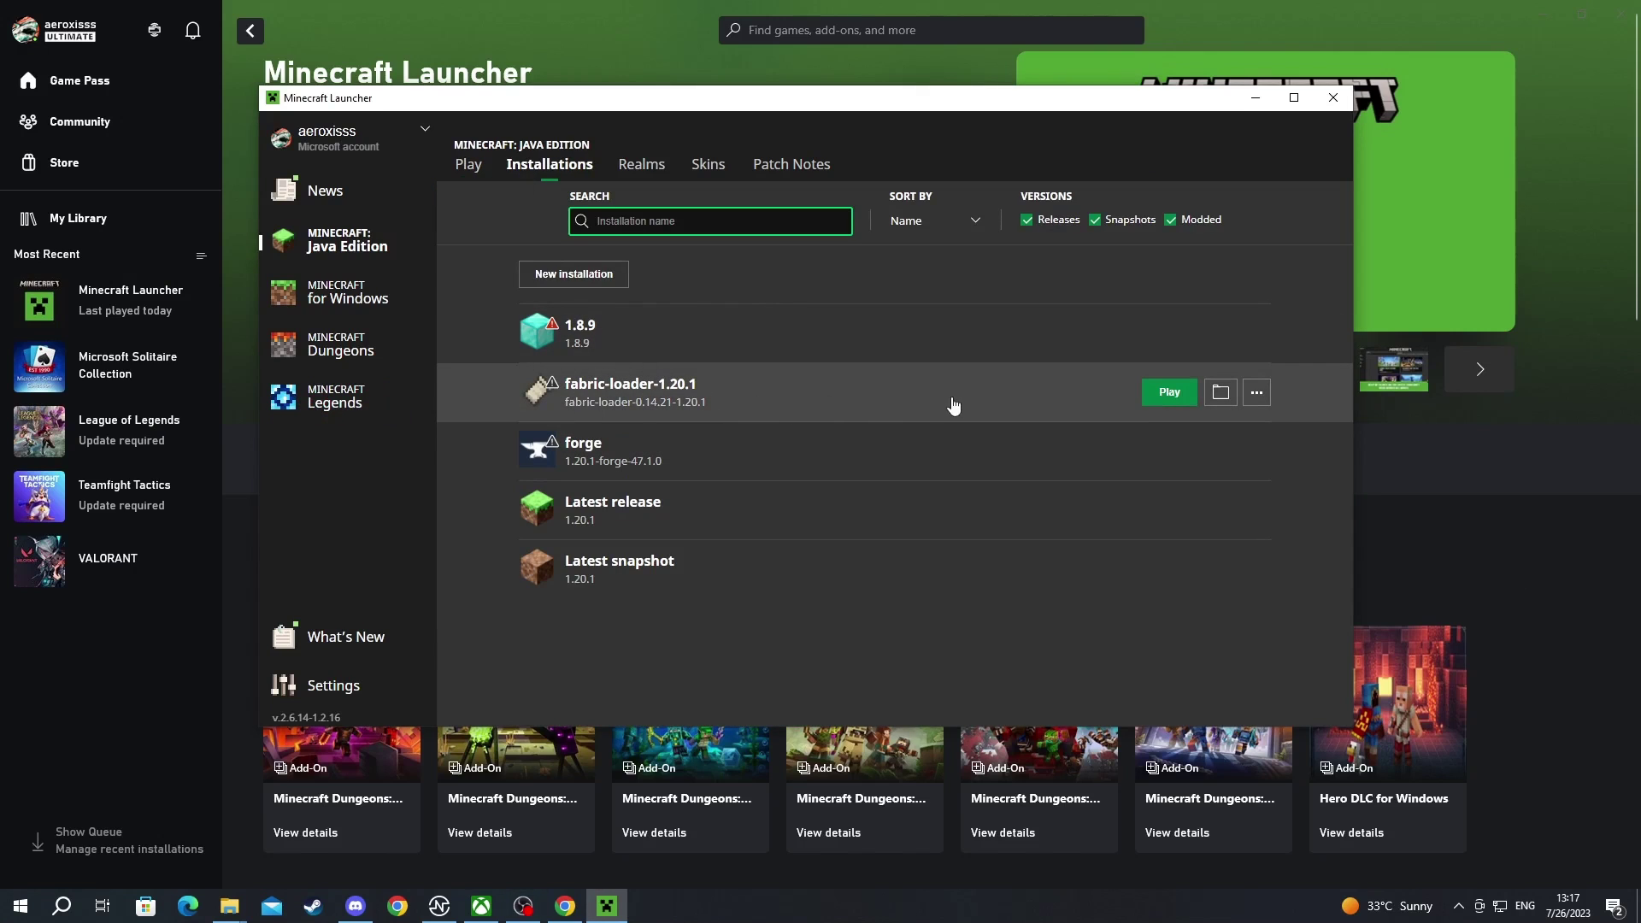
click(1178, 394)
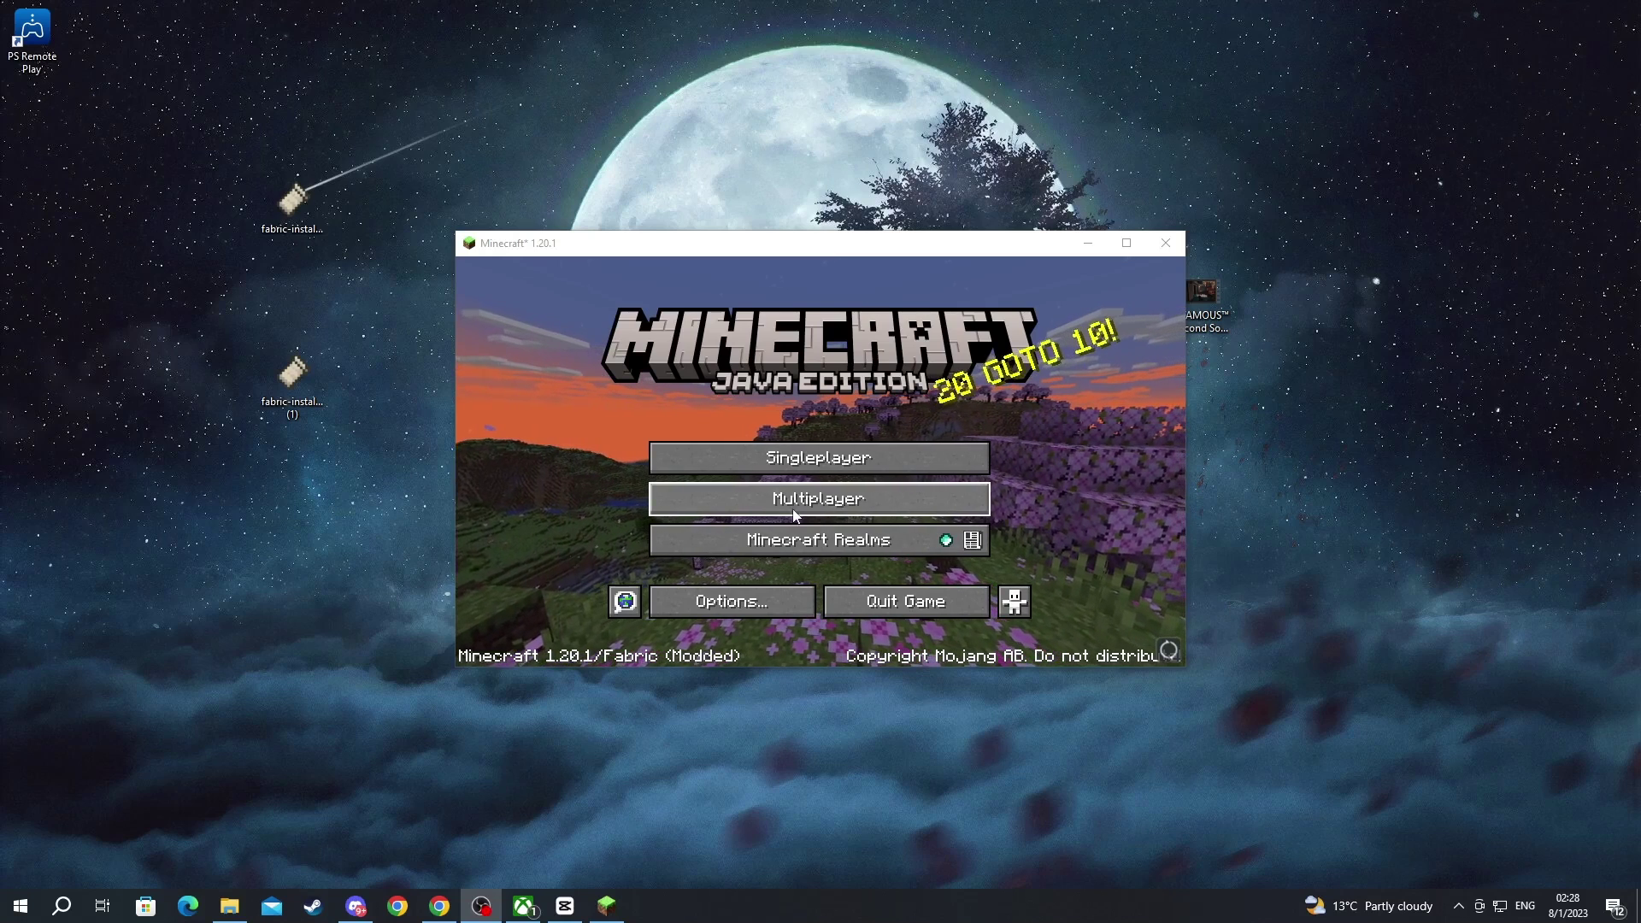
- Start a new server entry in the multiplayer list with the pasted Aternos address
click(779, 513)
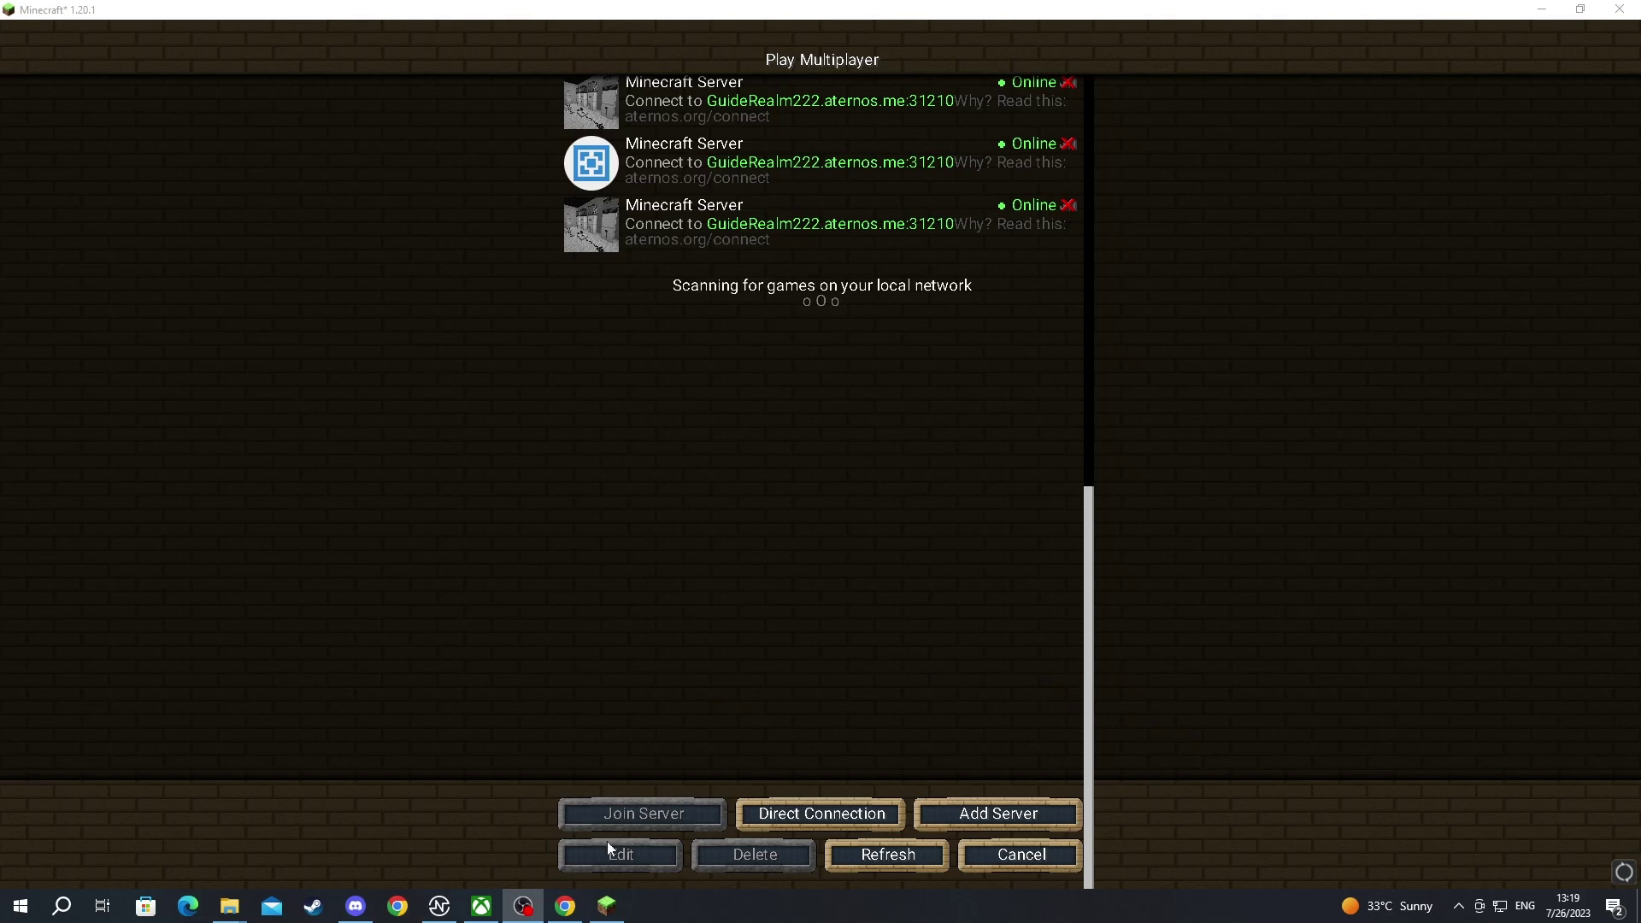
click(566, 908)
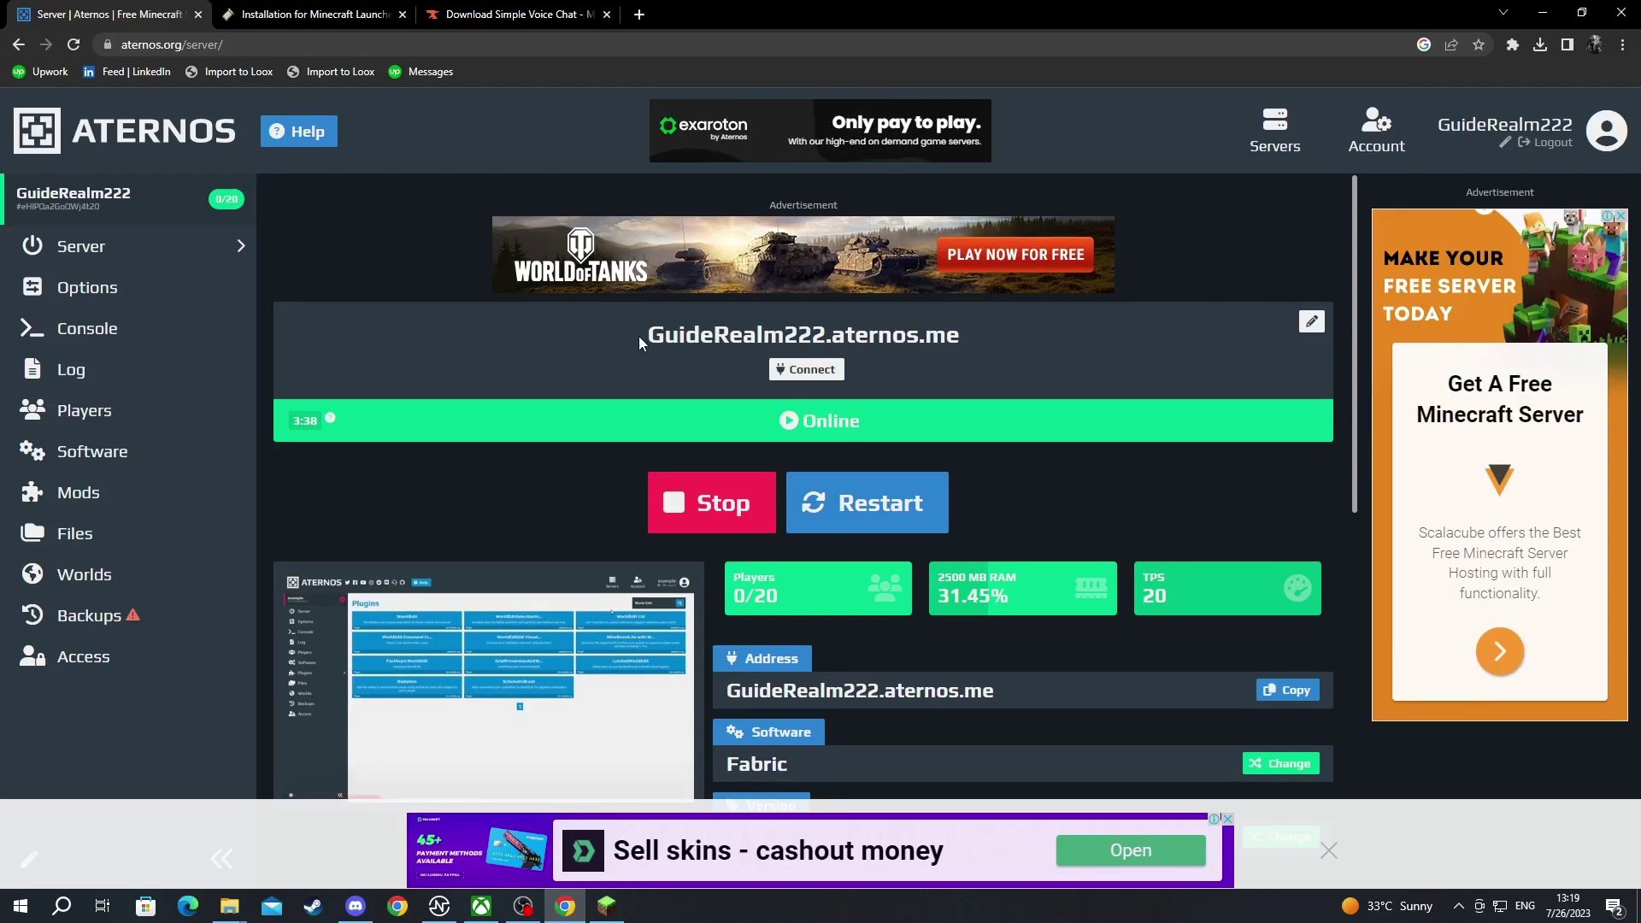
scroll(1154, 458, down, 1)
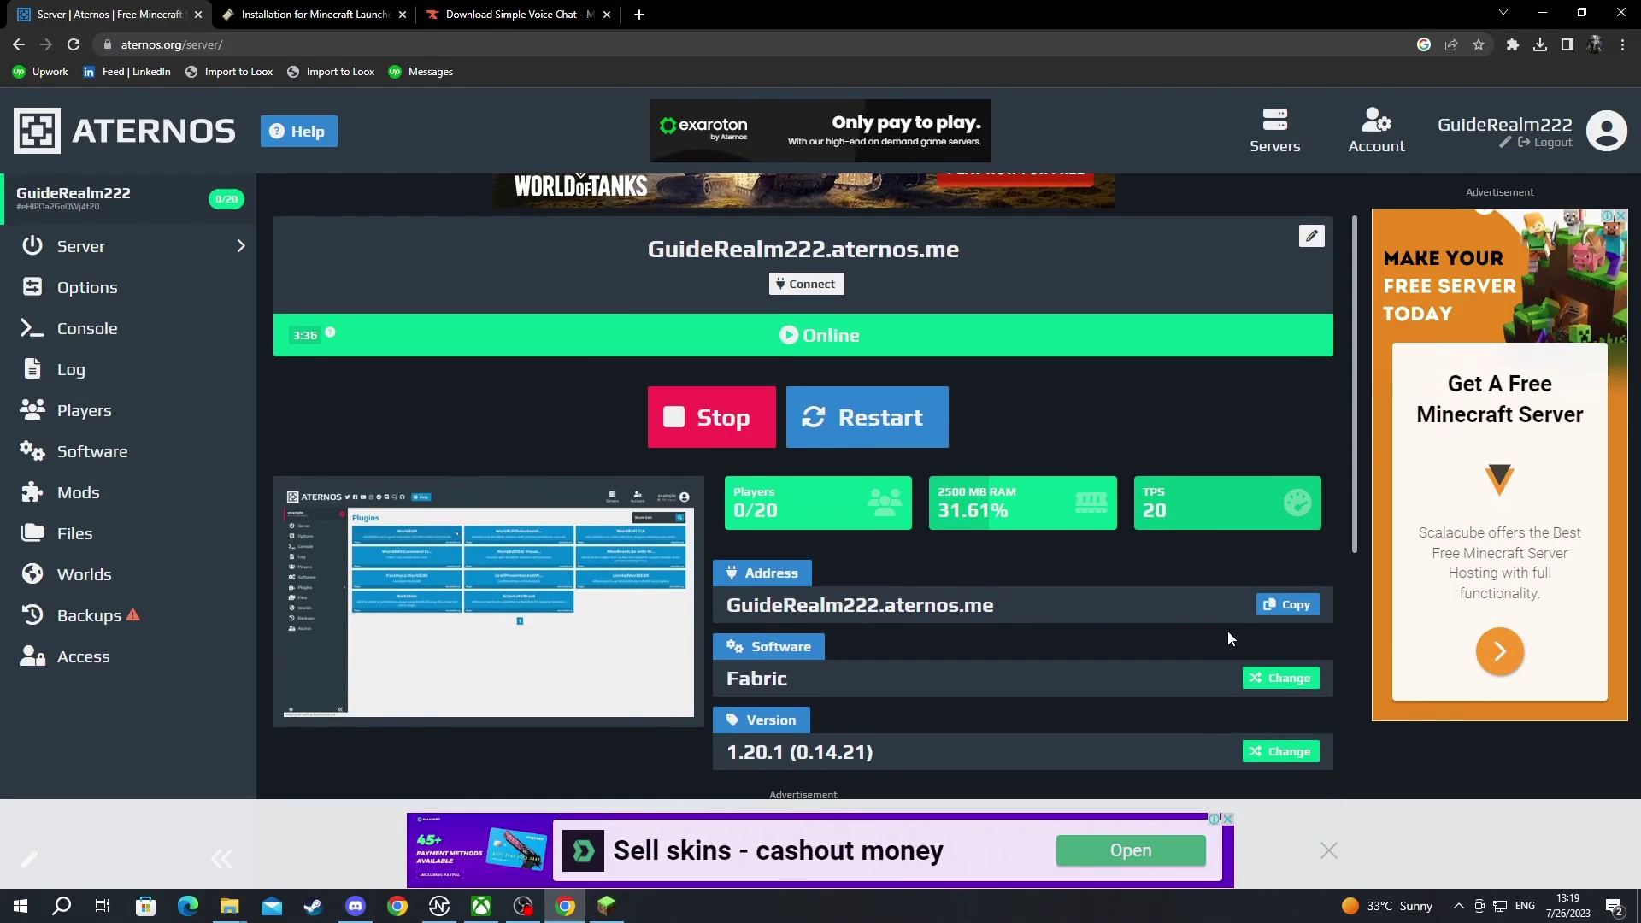
click(605, 908)
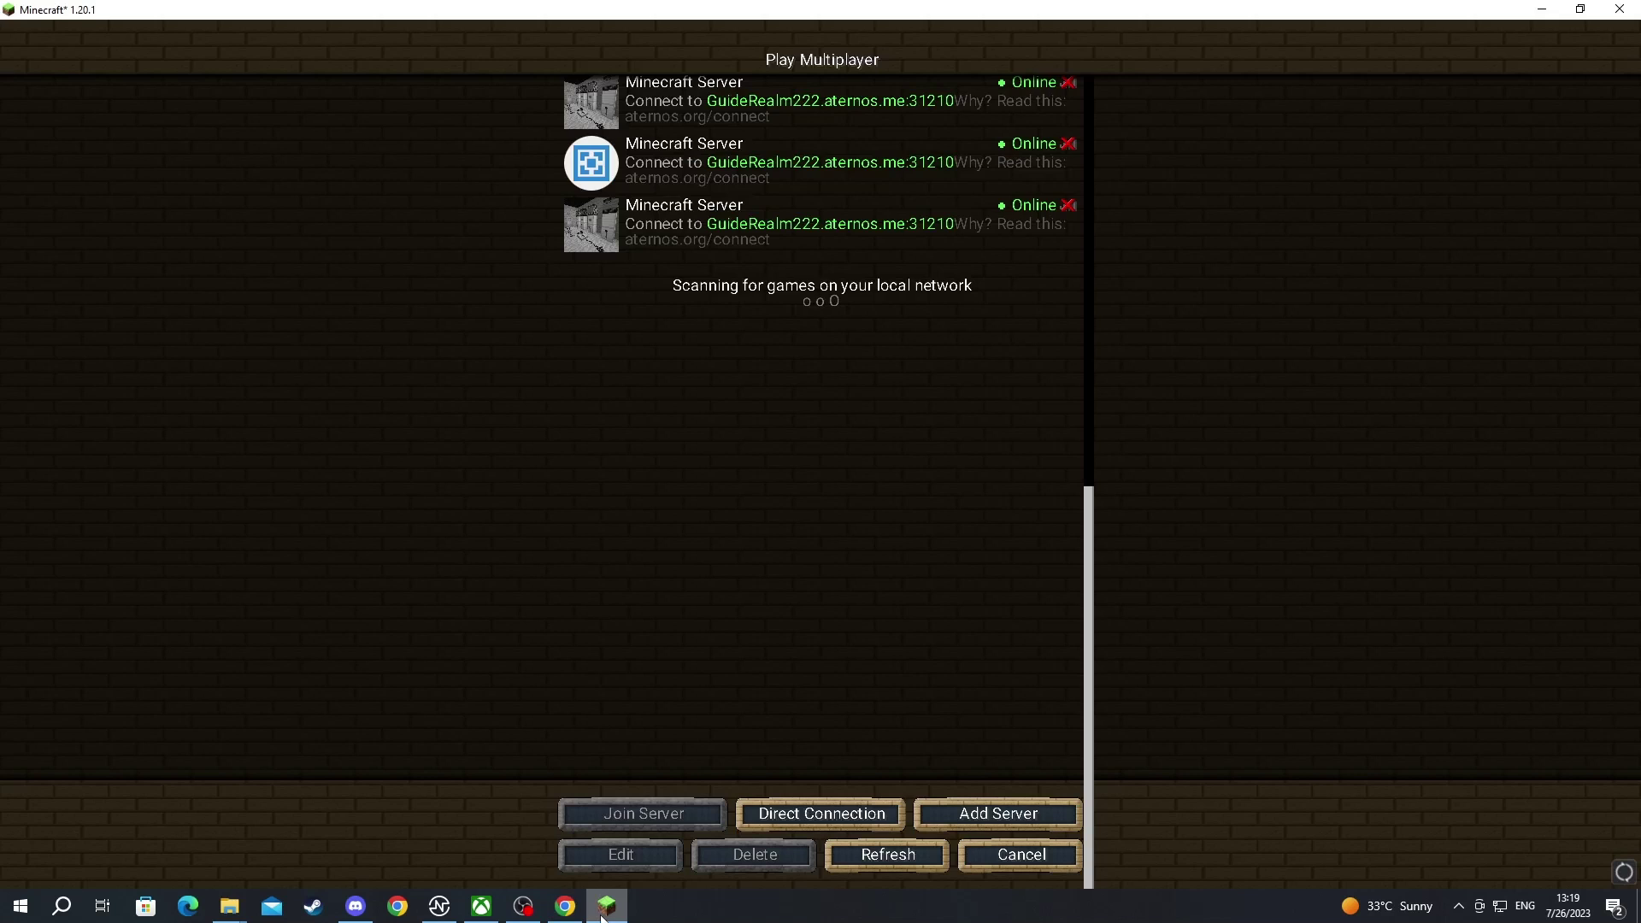
click(953, 818)
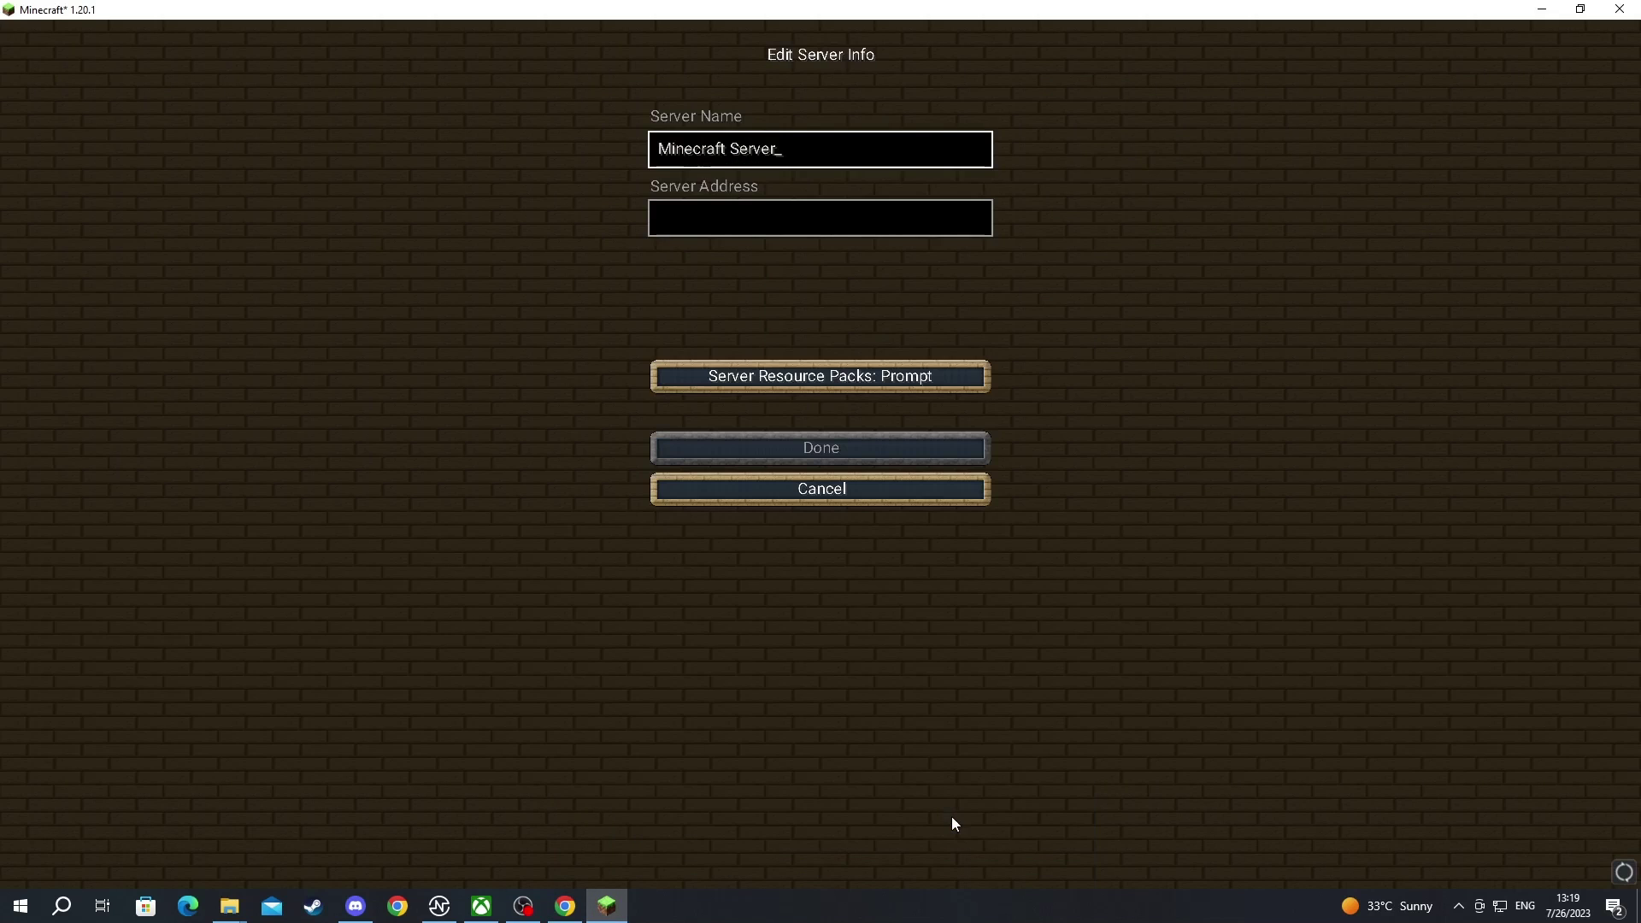
click(700, 215)
text(GuideRealm222.aternos.me)
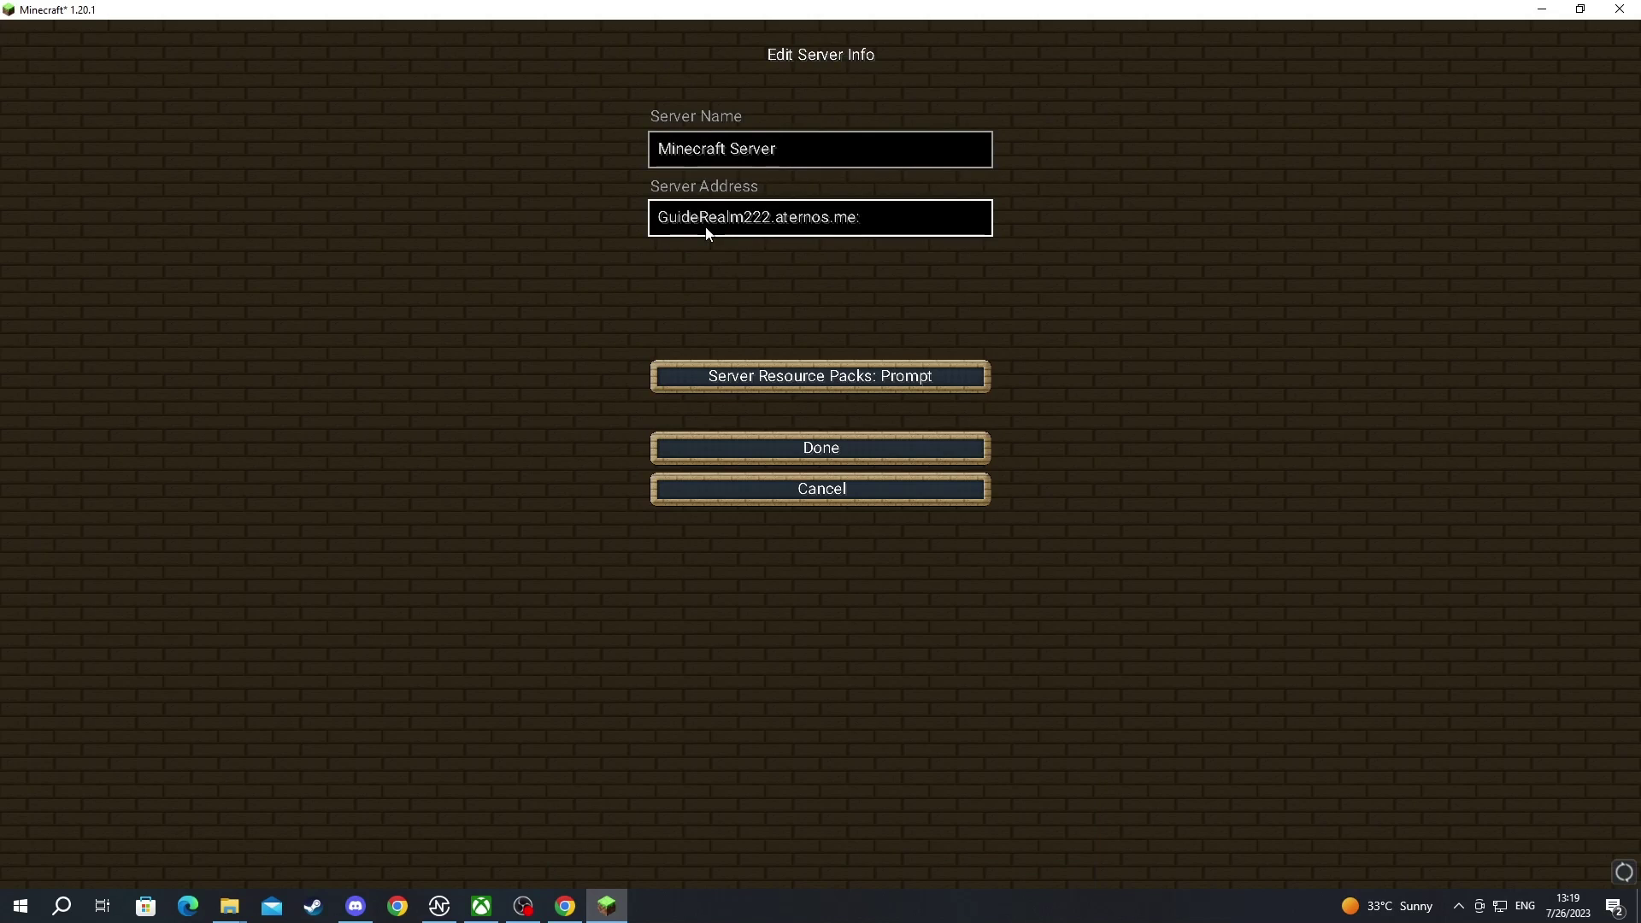
- Append port :31210 from Aternos' Connect details and save the GuideRealm222.aternos.me:31210 entry
key(alt+Tab)
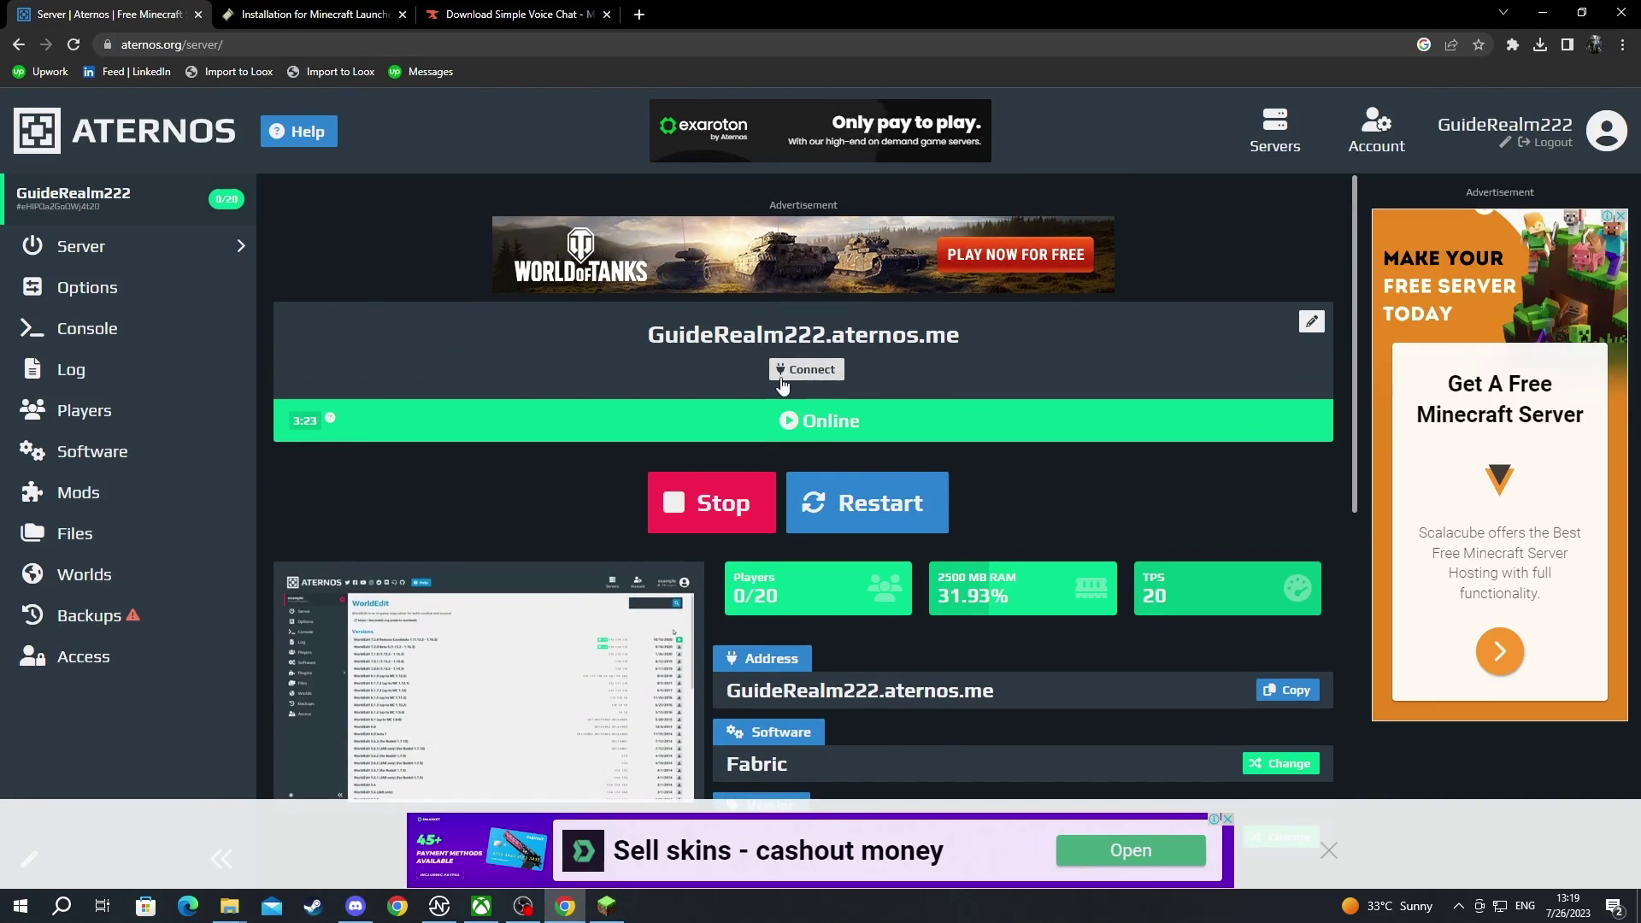
click(782, 371)
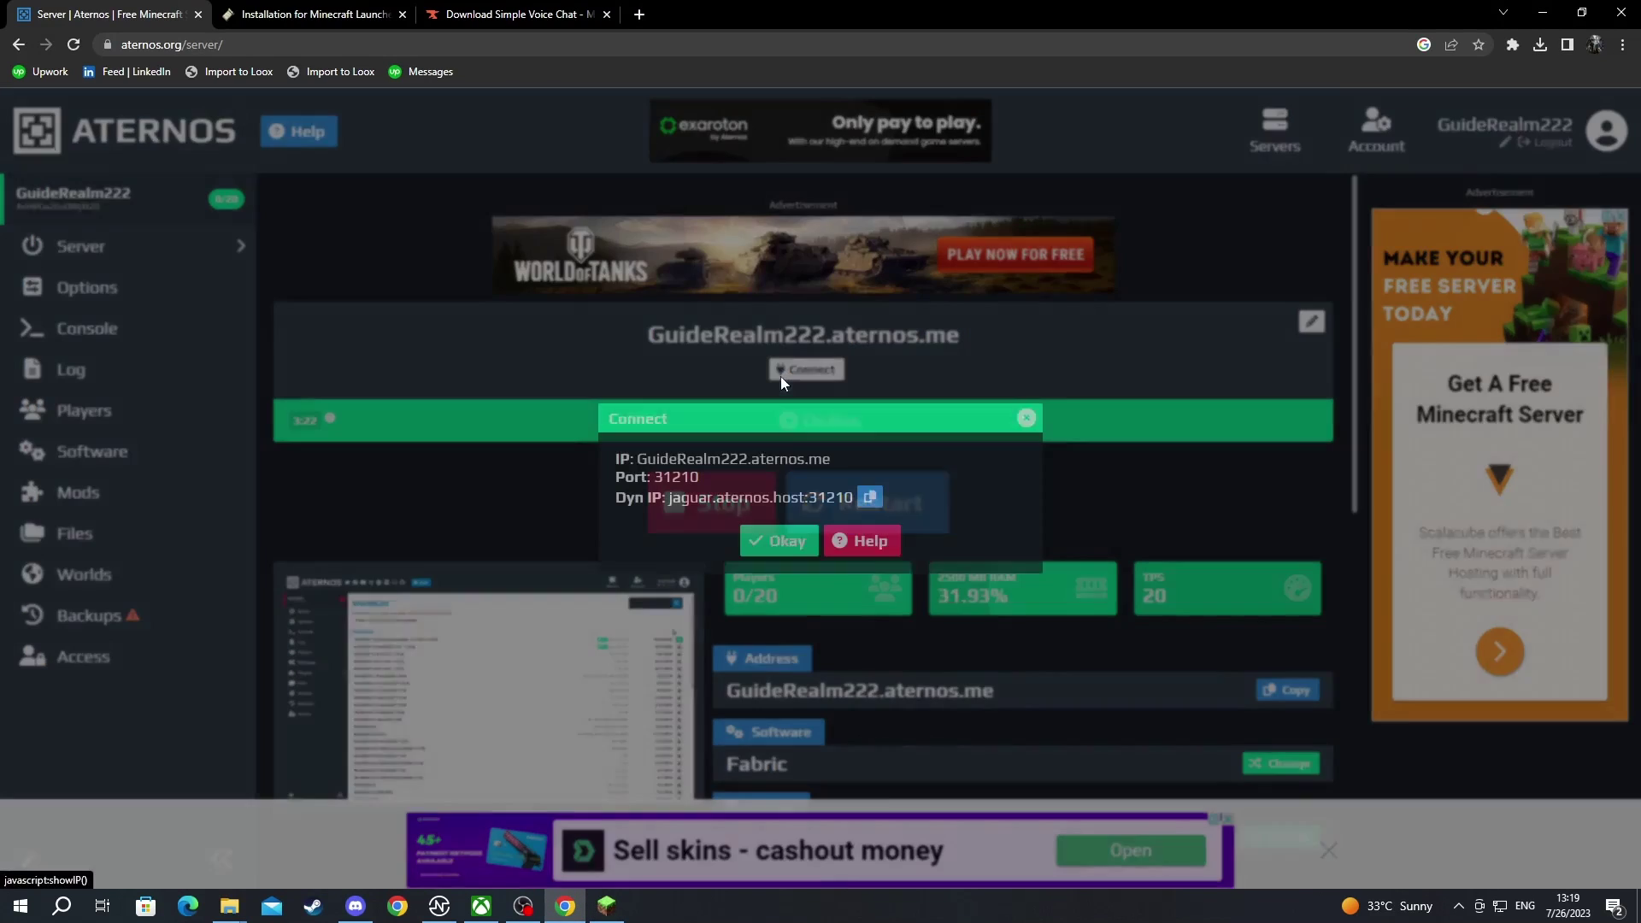
drag(693, 480, 655, 482)
key(ctrl+c)
key(alt+Tab)
text(:)
key(ctrl+v)
click(760, 448)
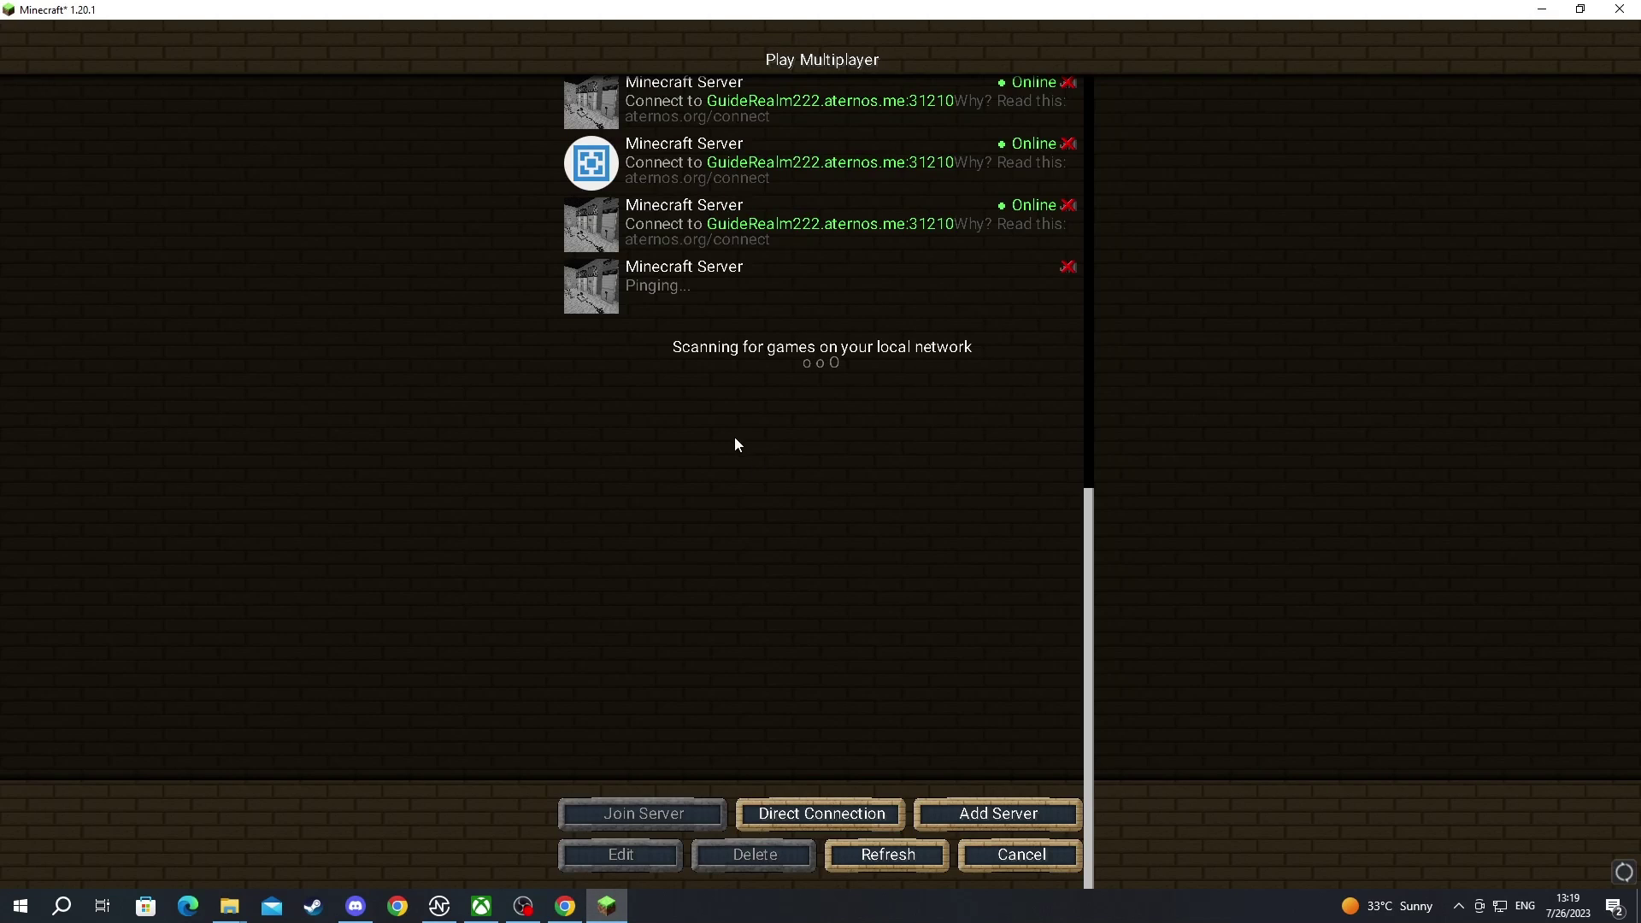
- Join the GuideRealm222.aternos.me:31210 server, then open and close the Voice Chat menu
click(670, 296)
click(669, 292)
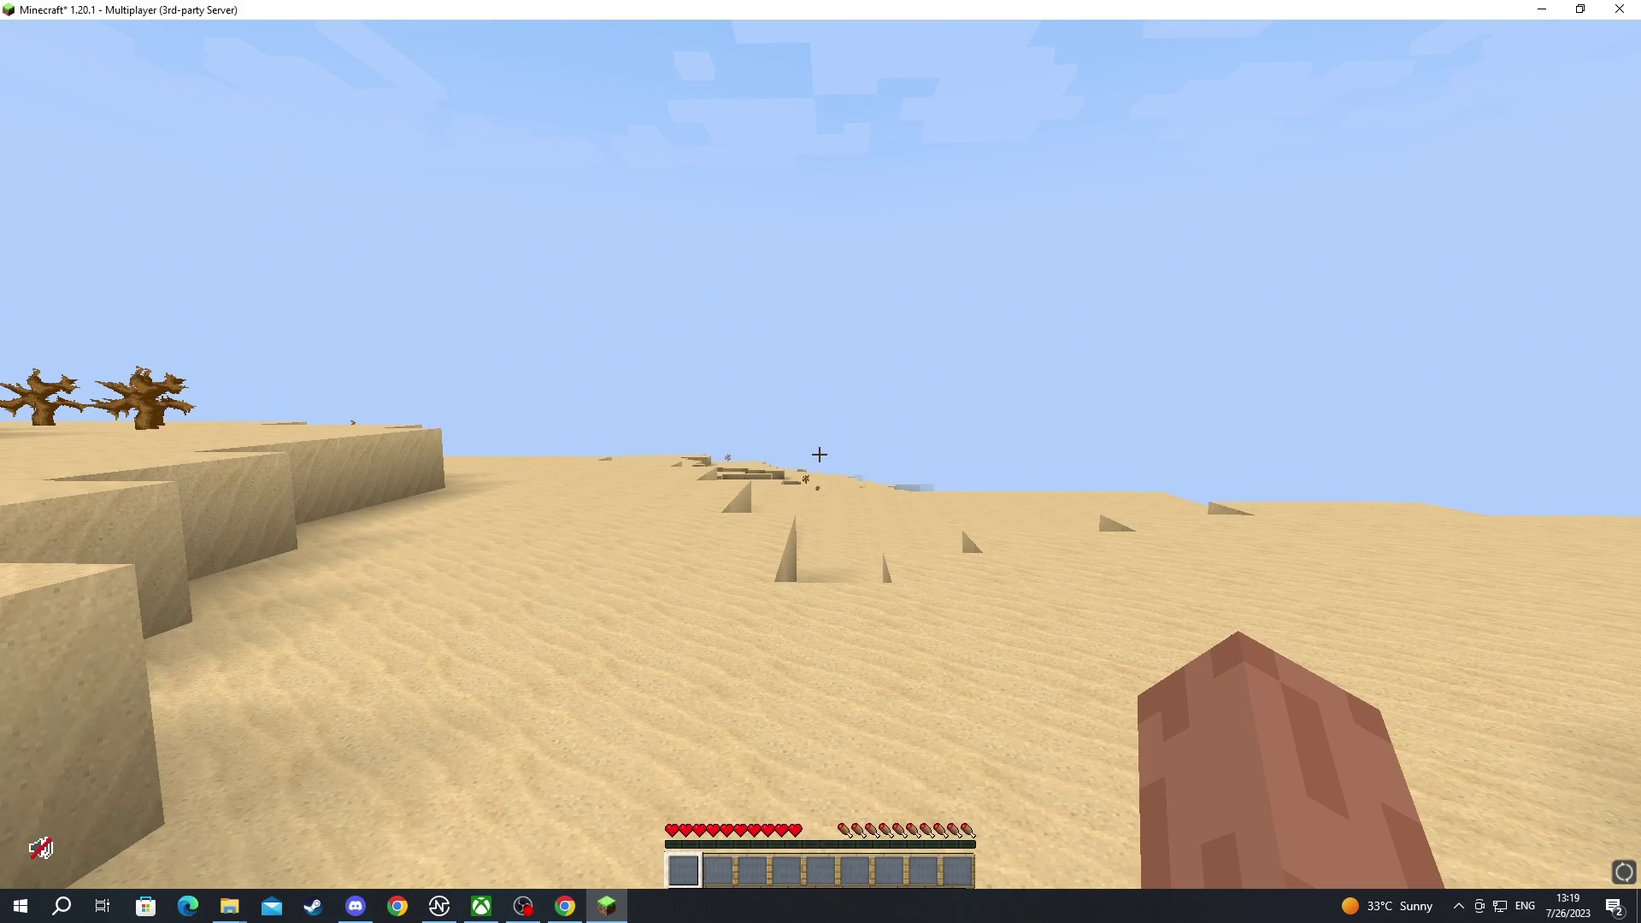
key(v)
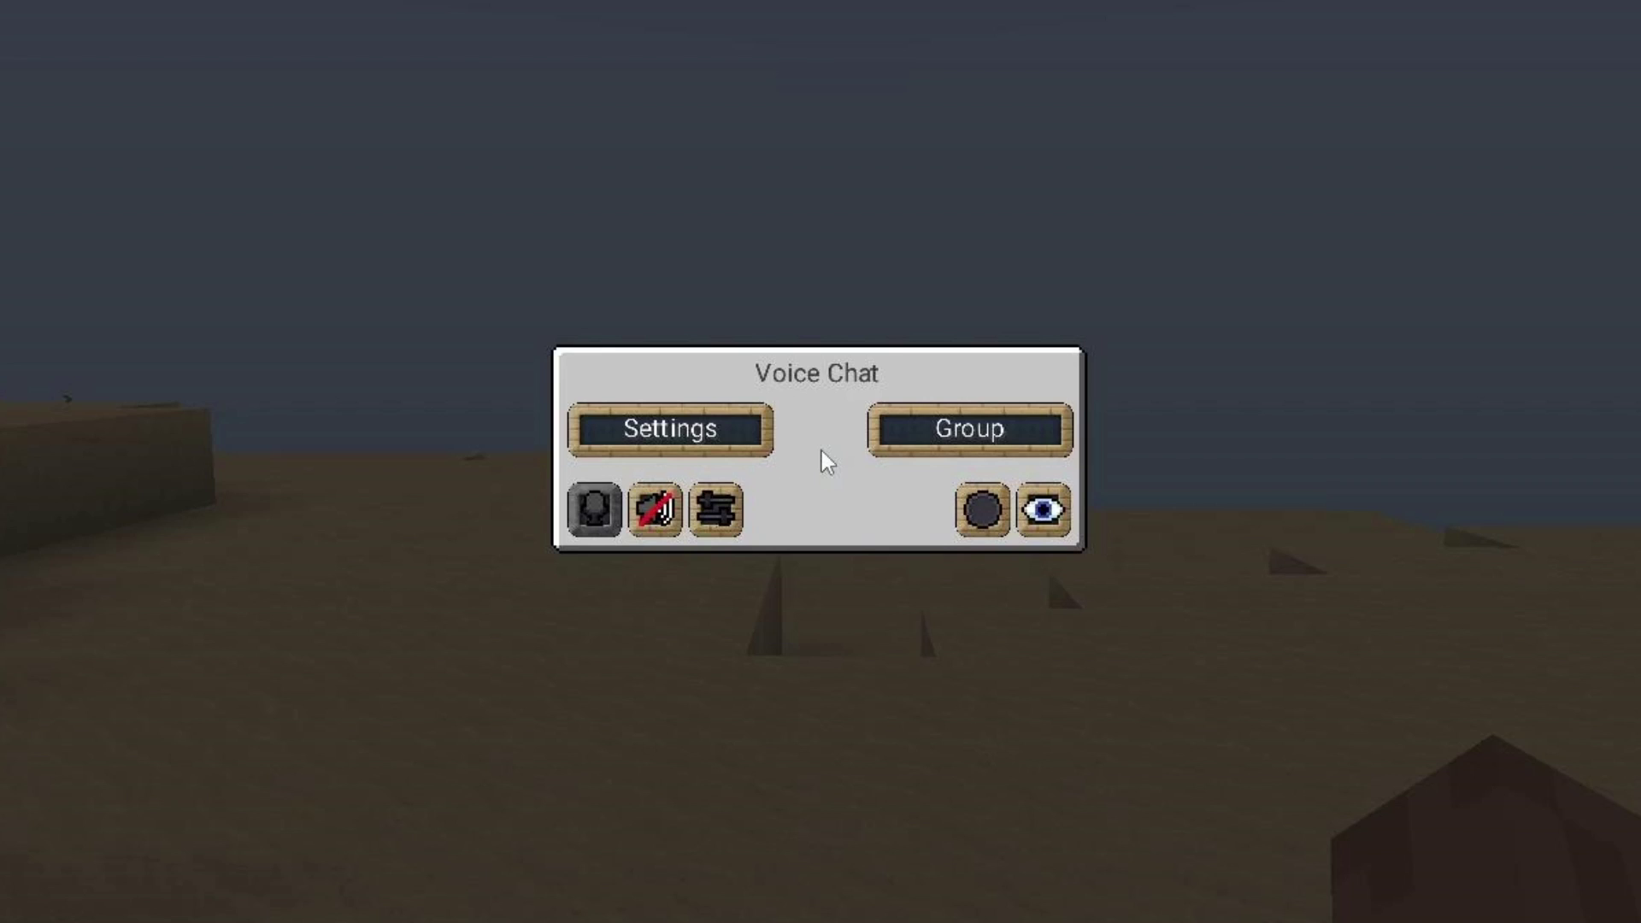
key(Escape)
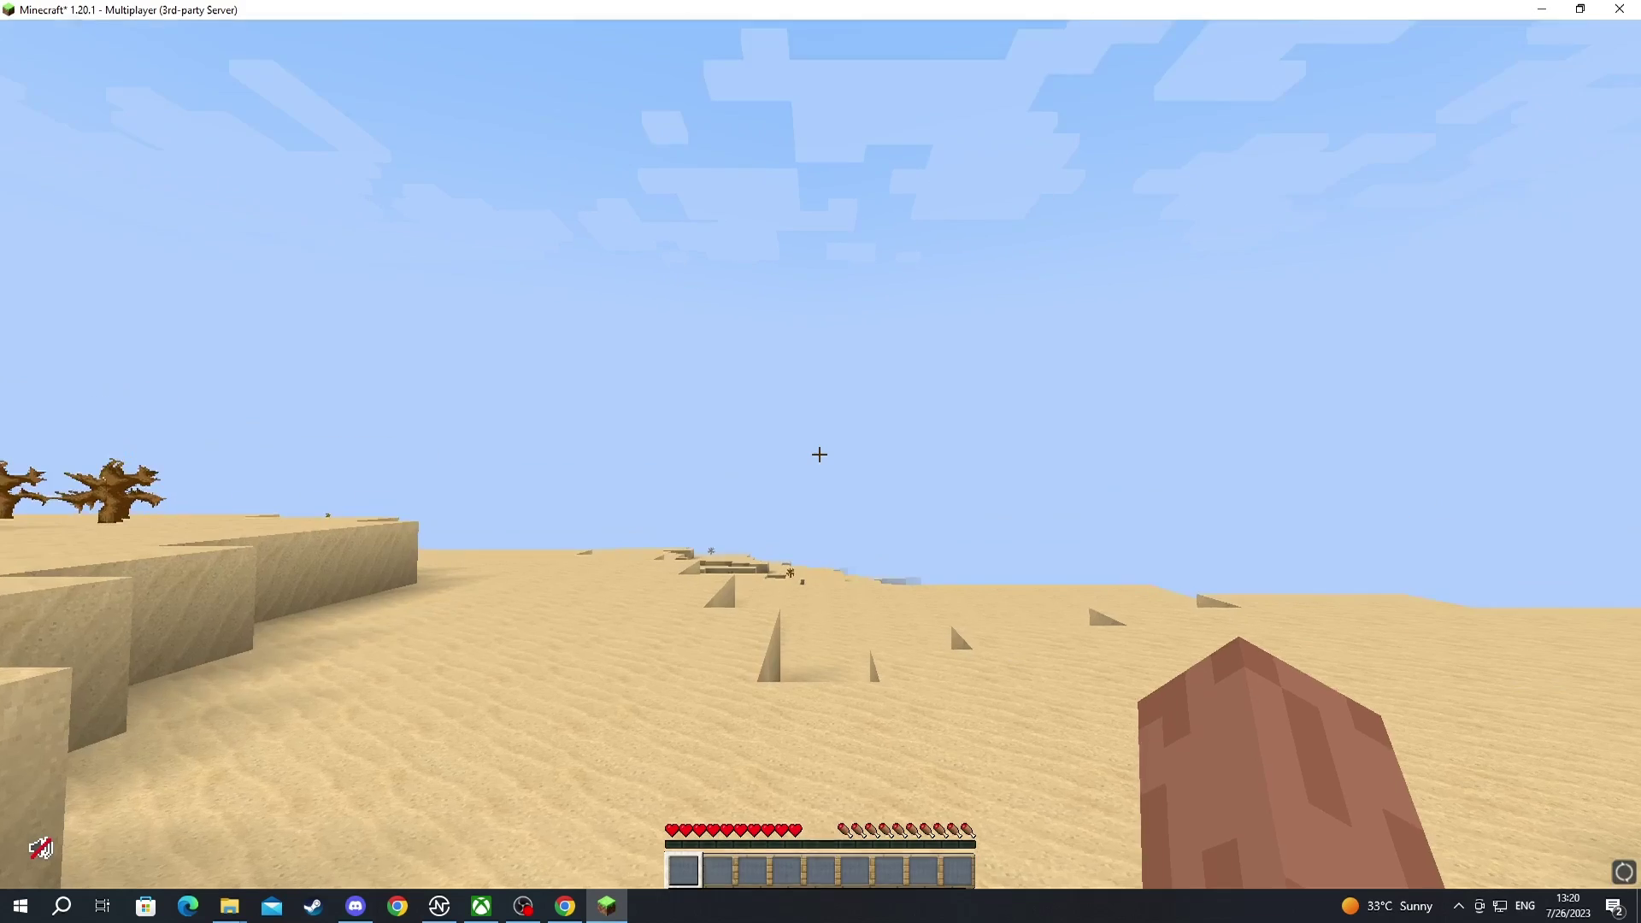
- Review the Voice Chat key binds under Options > Controls, then switch to the front camera view
key(Escape)
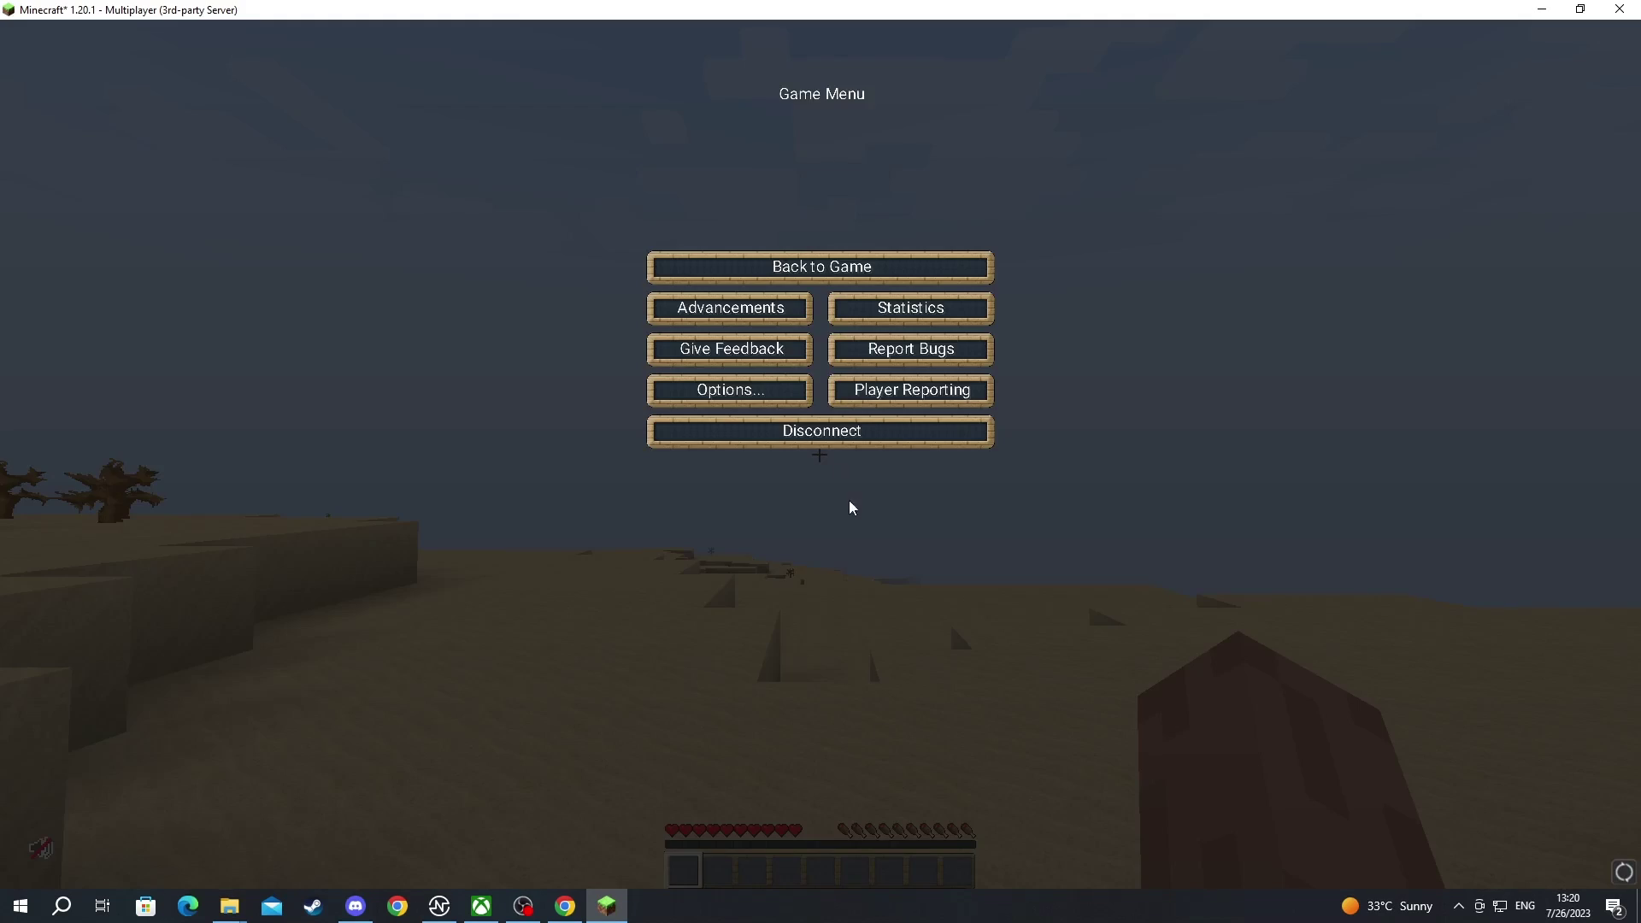
key(Escape)
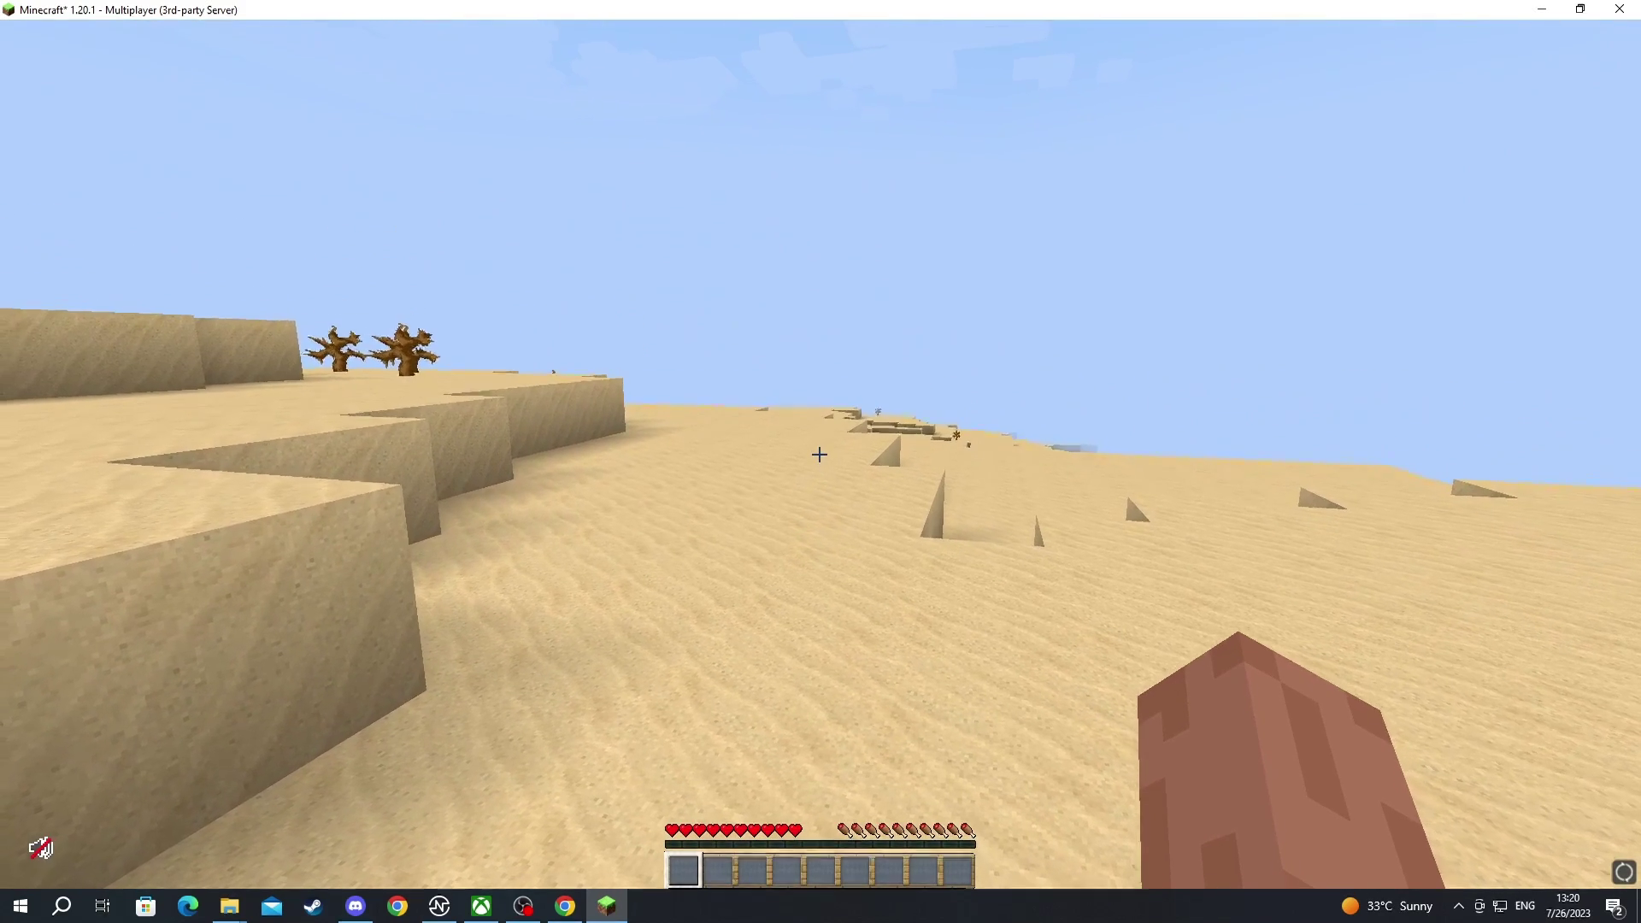
key(Escape)
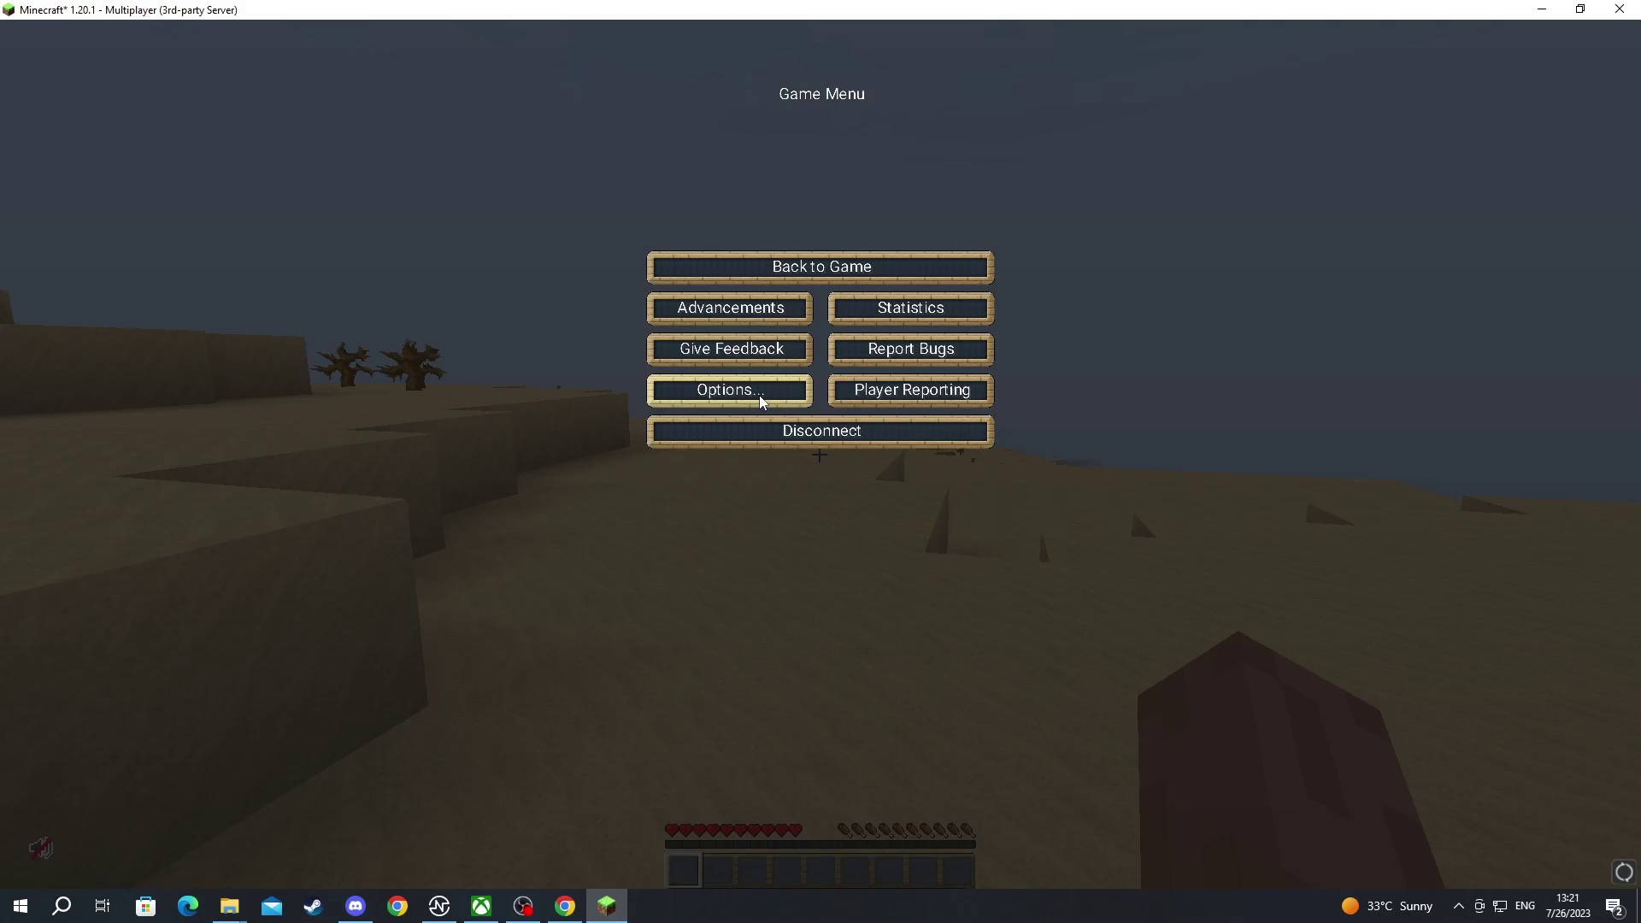
click(761, 399)
click(955, 302)
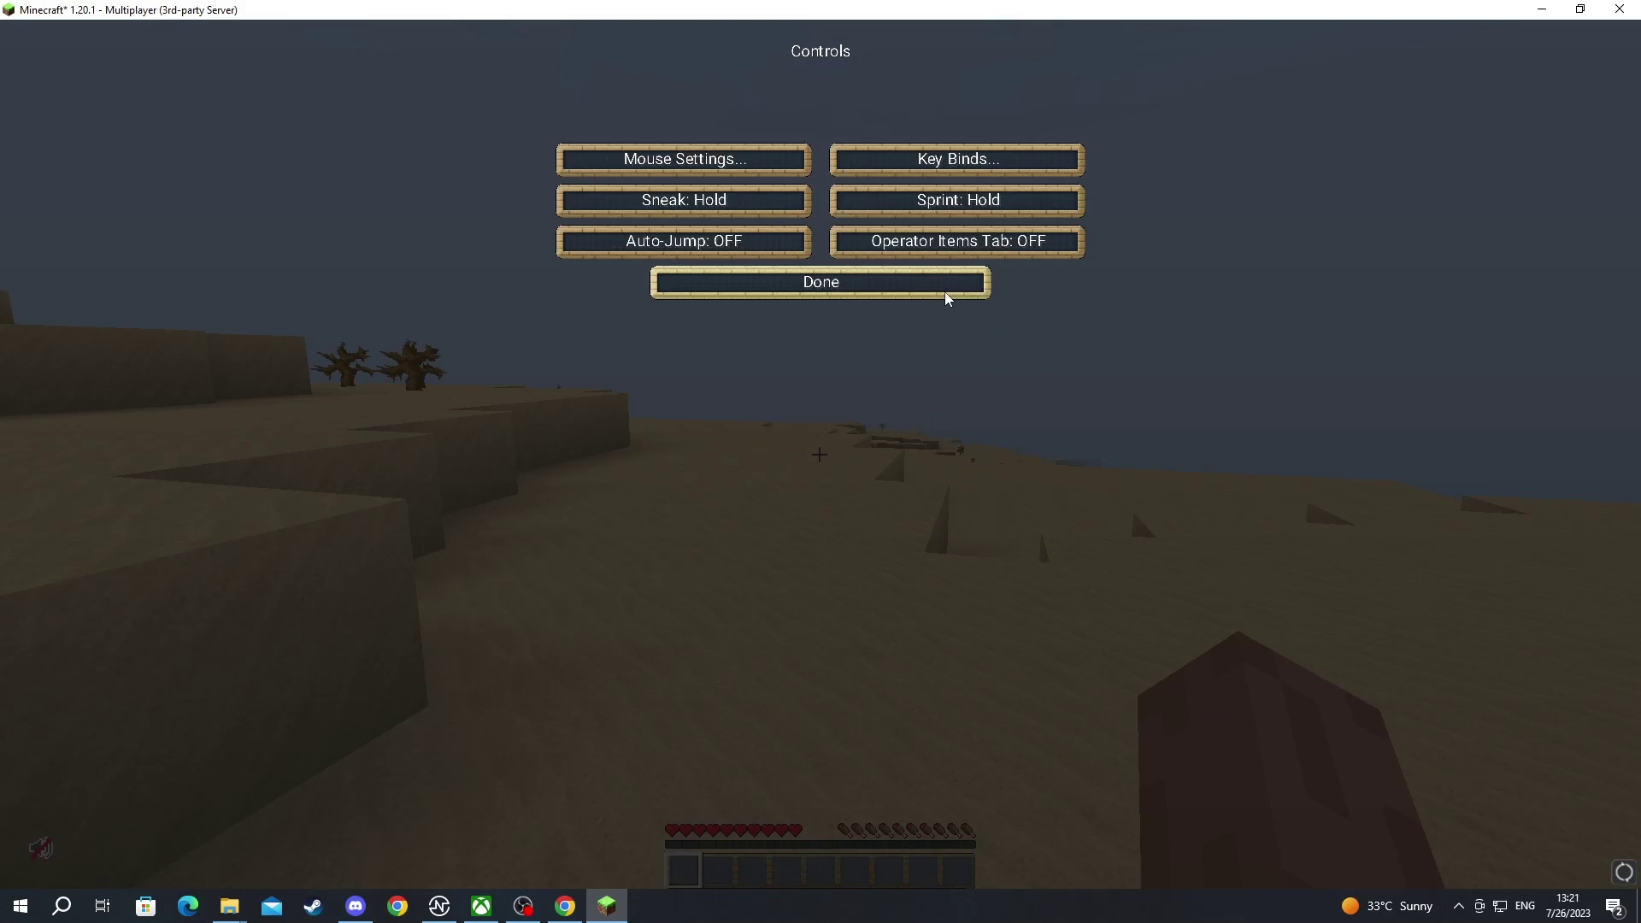
click(935, 162)
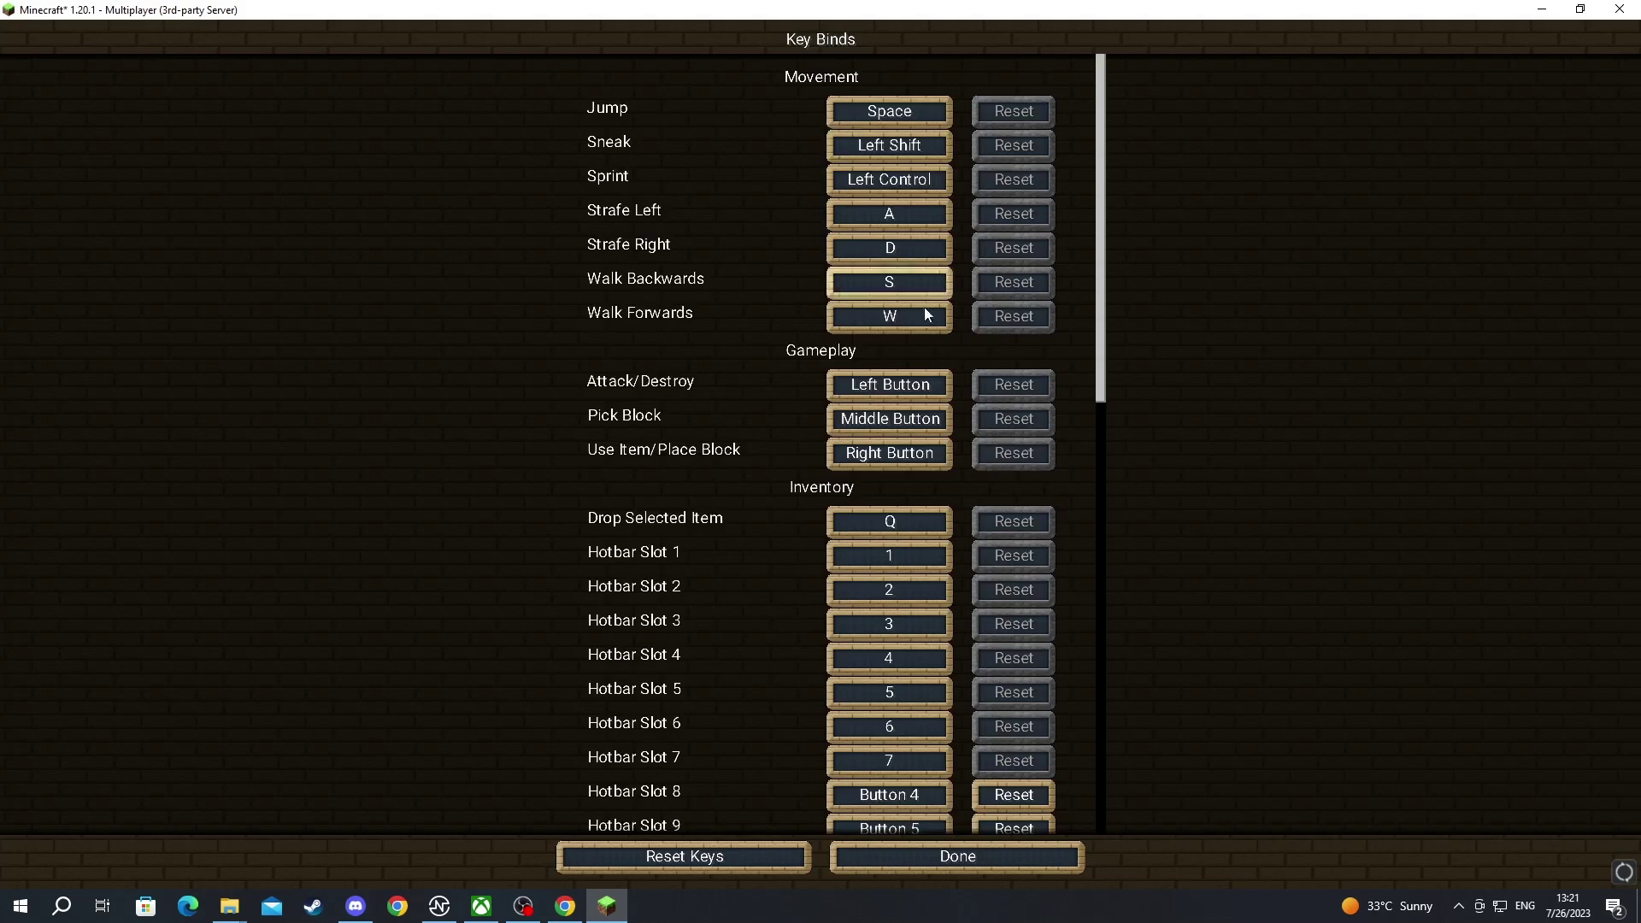
scroll(977, 455, down, 15)
scroll(979, 522, down, 15)
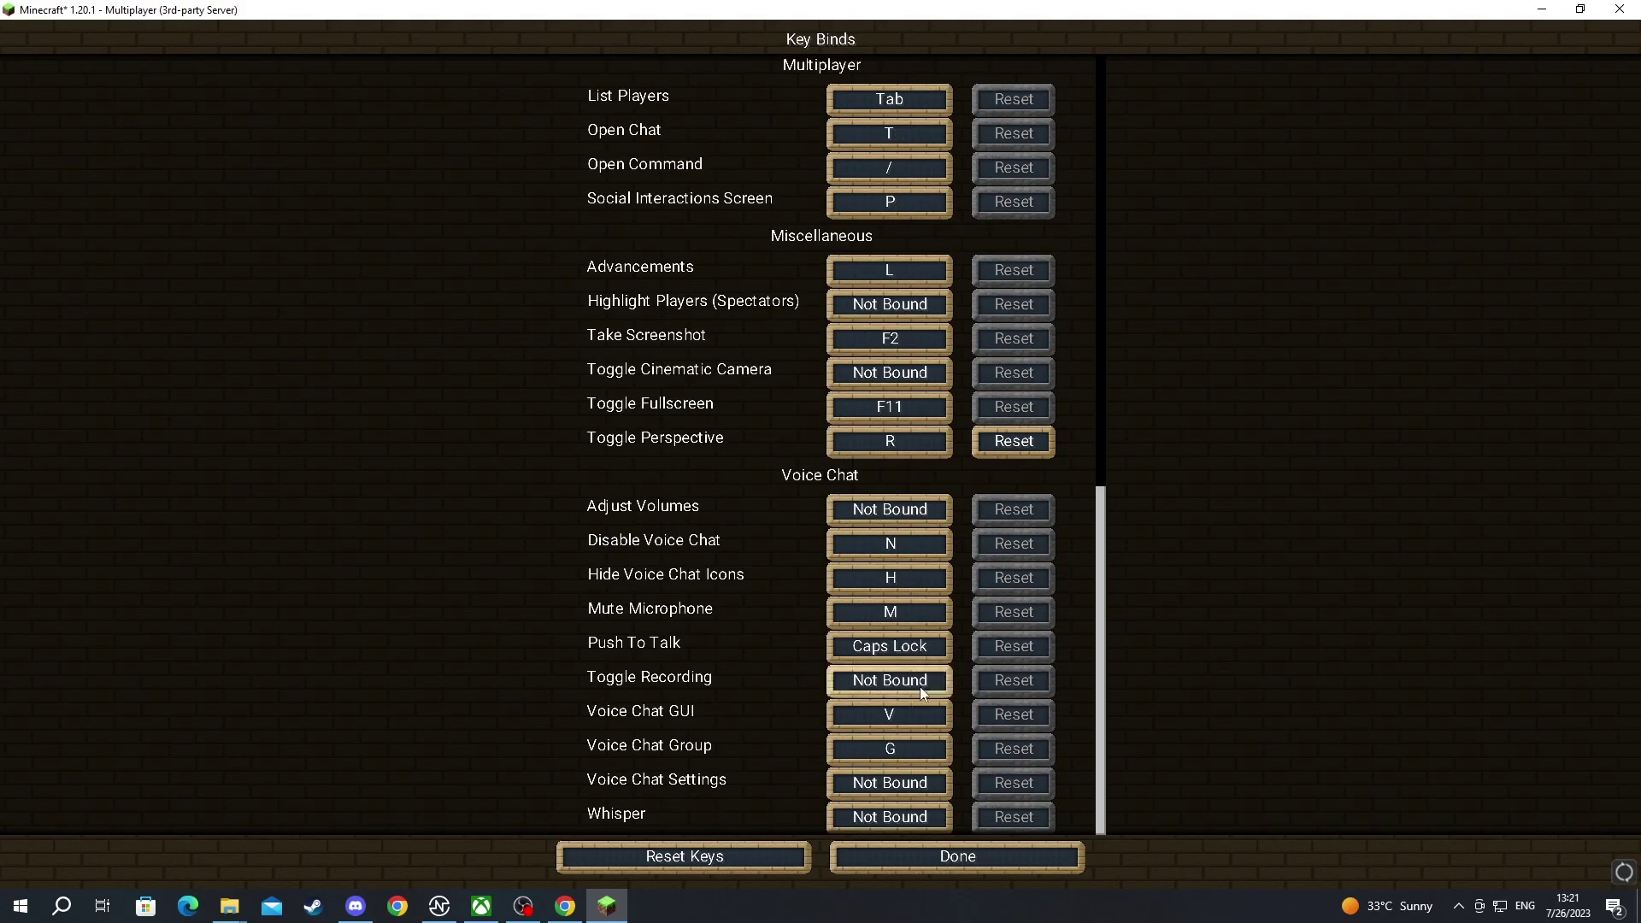
click(957, 856)
key(Escape)
key(Escape)
key(Escape)
key(r)
key(r)
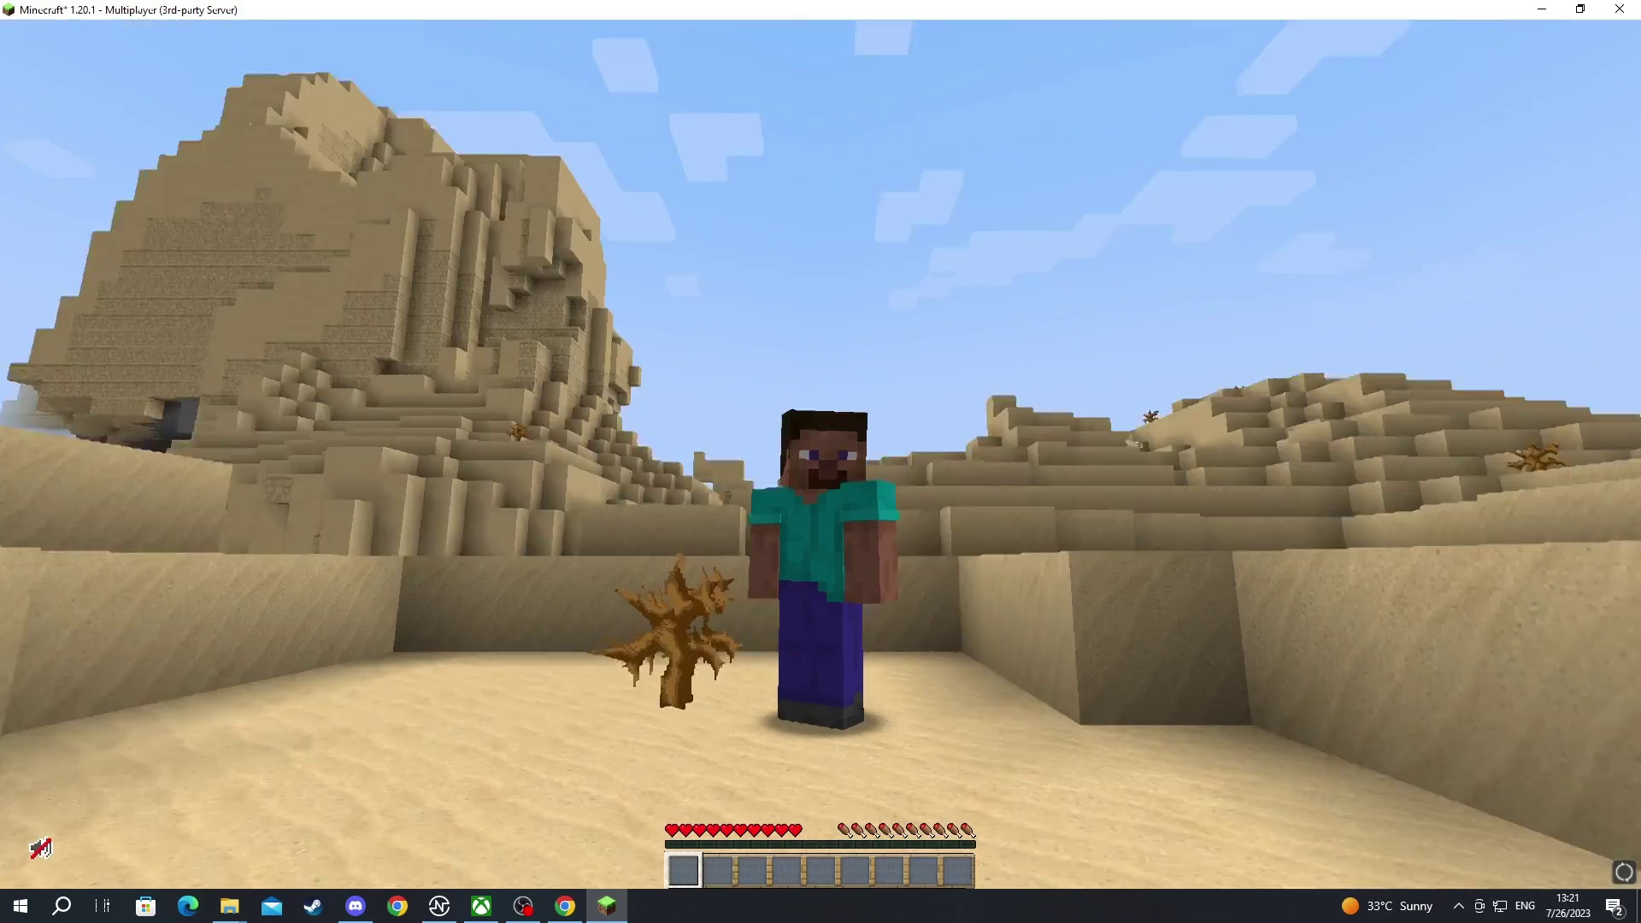